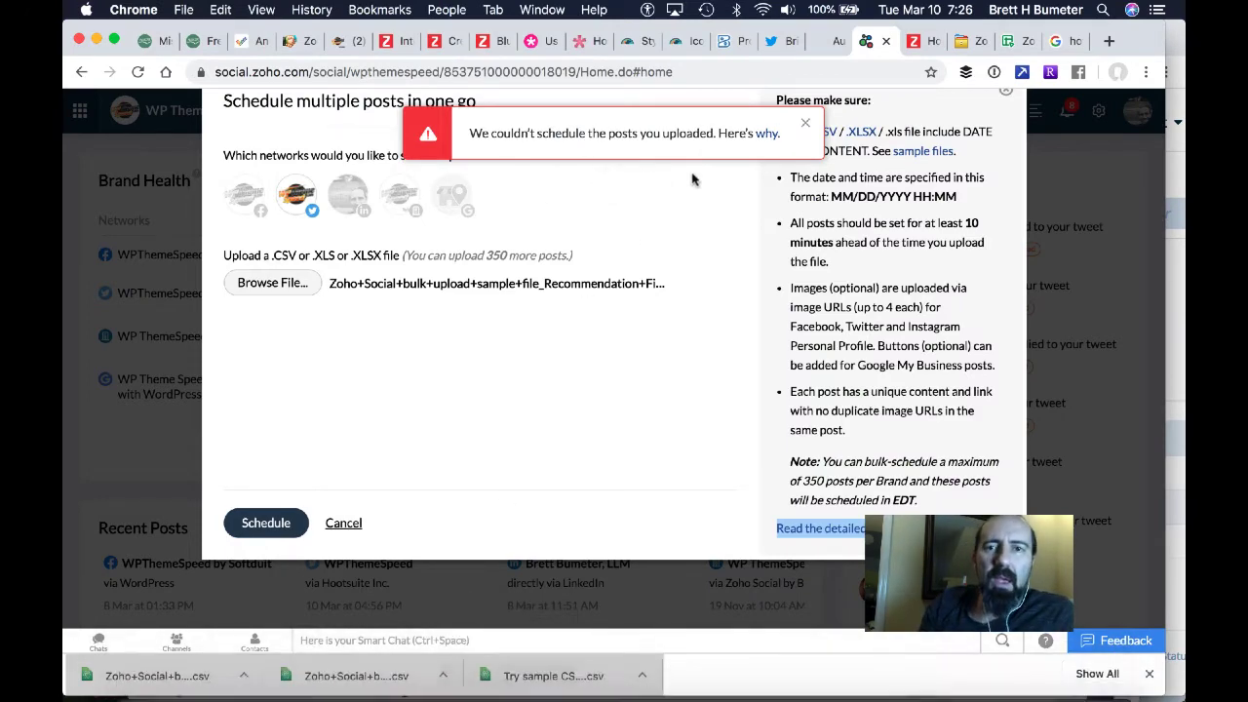
Step: Download the report explaining why the bulk upload was rejected, open the CSV, and read the error at the end of each row
left_click(771, 138)
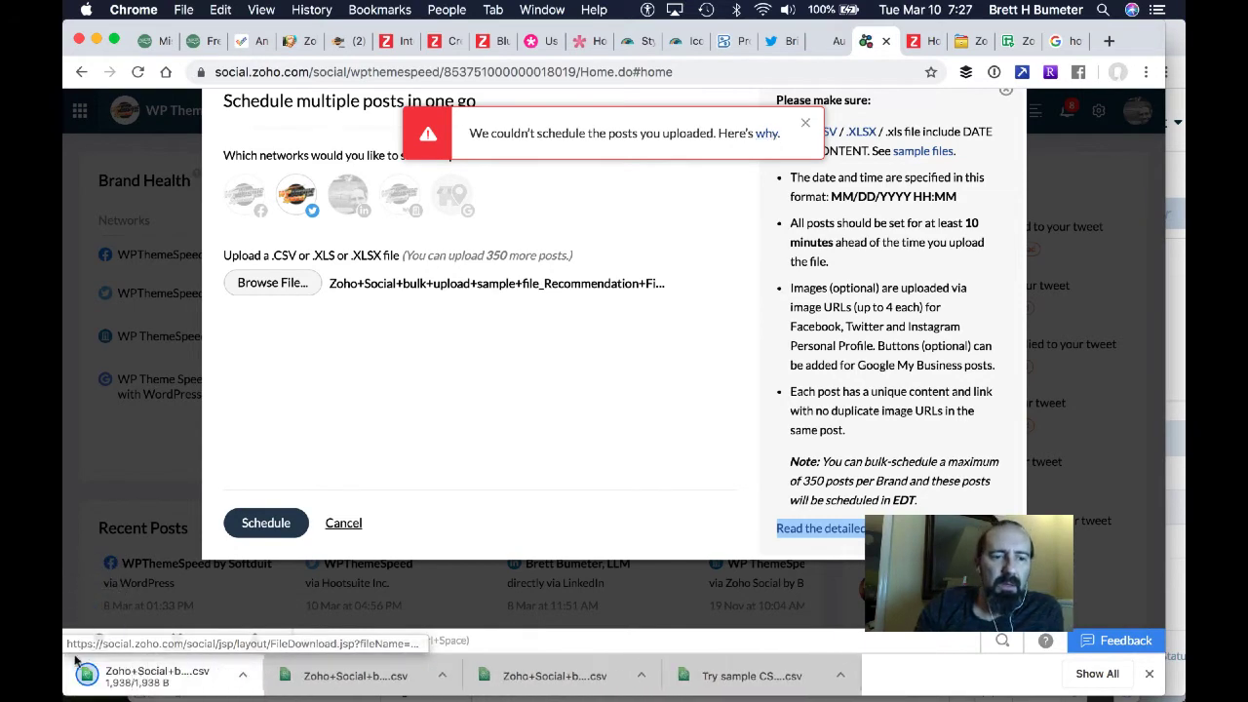
left_click(315, 675)
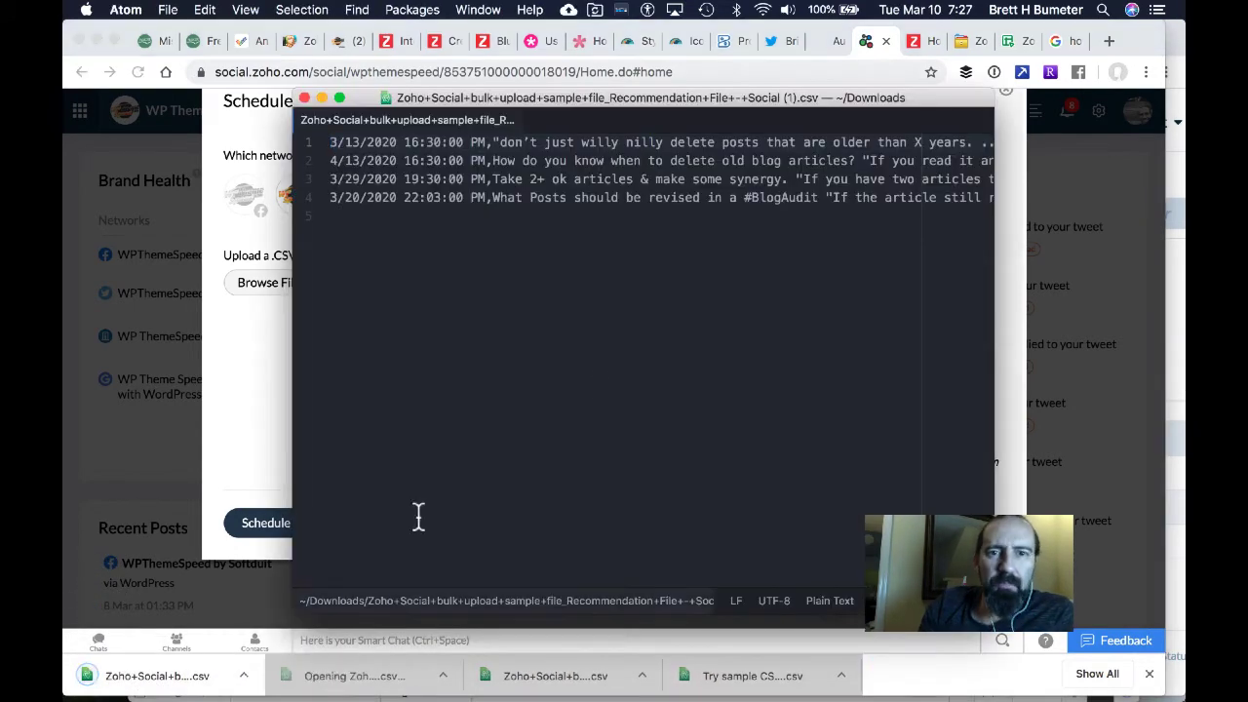
scroll(718, 231, "right", 15)
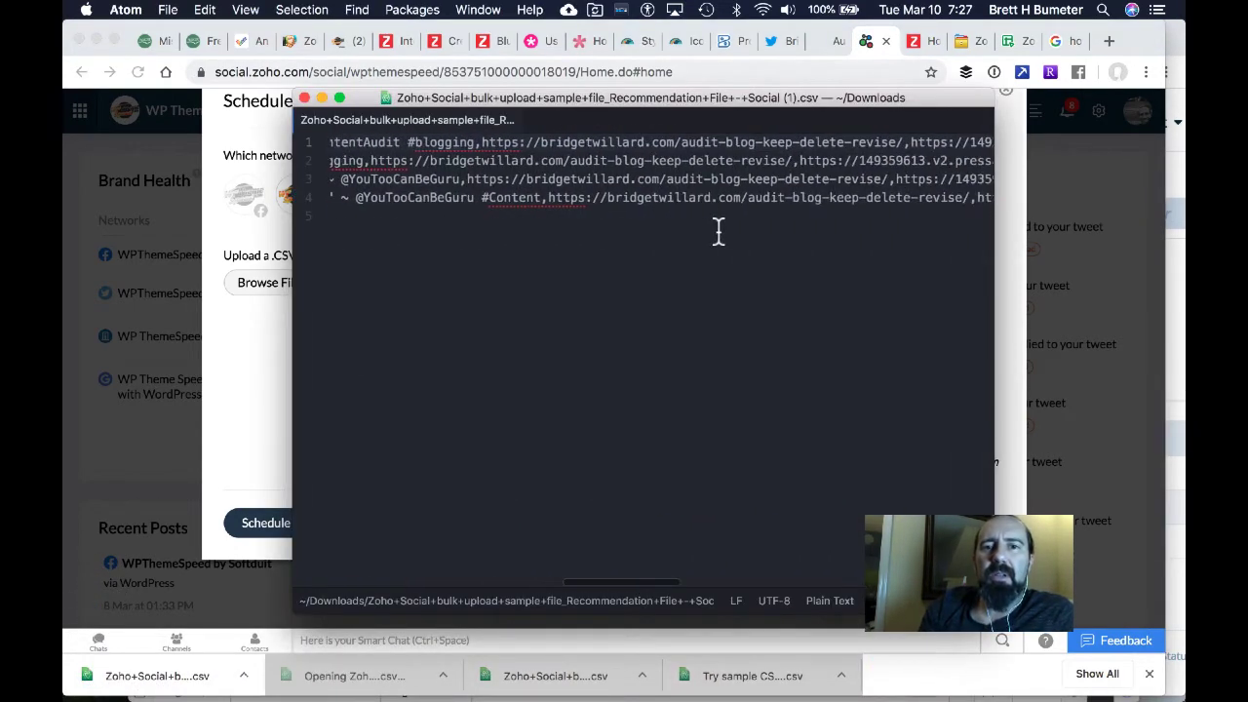
scroll(719, 231, "right", 15)
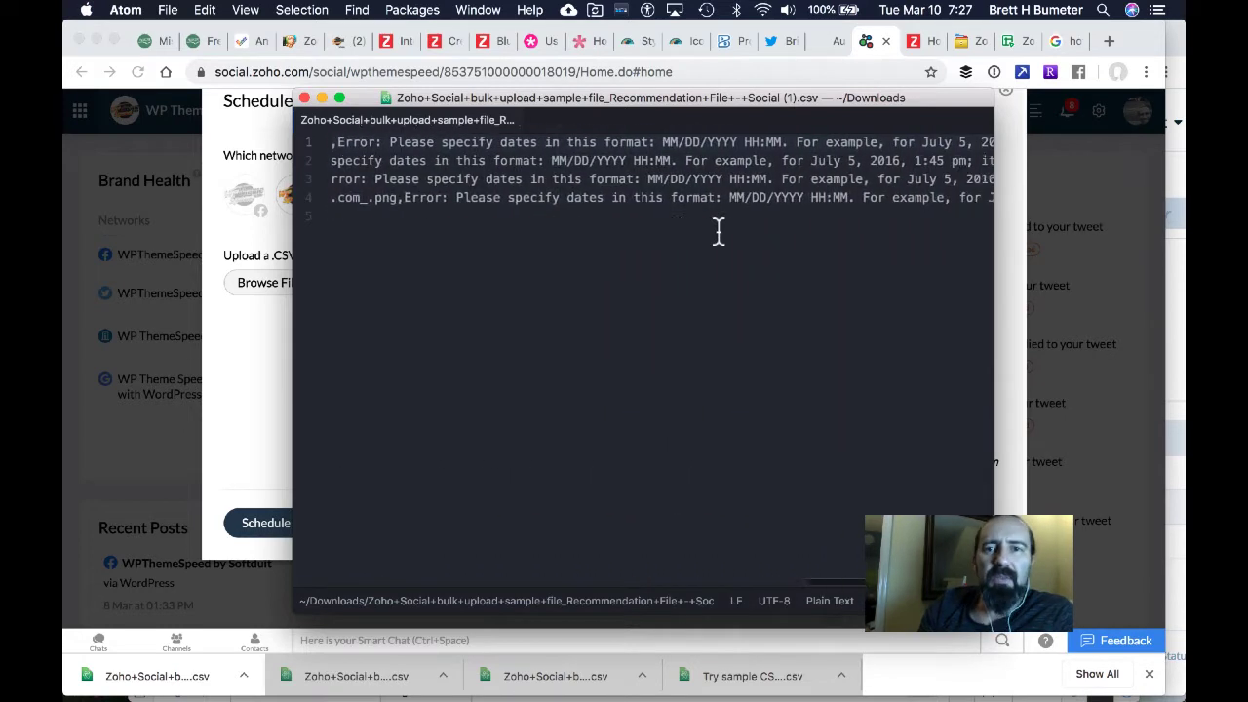
scroll(743, 182, "right", 5)
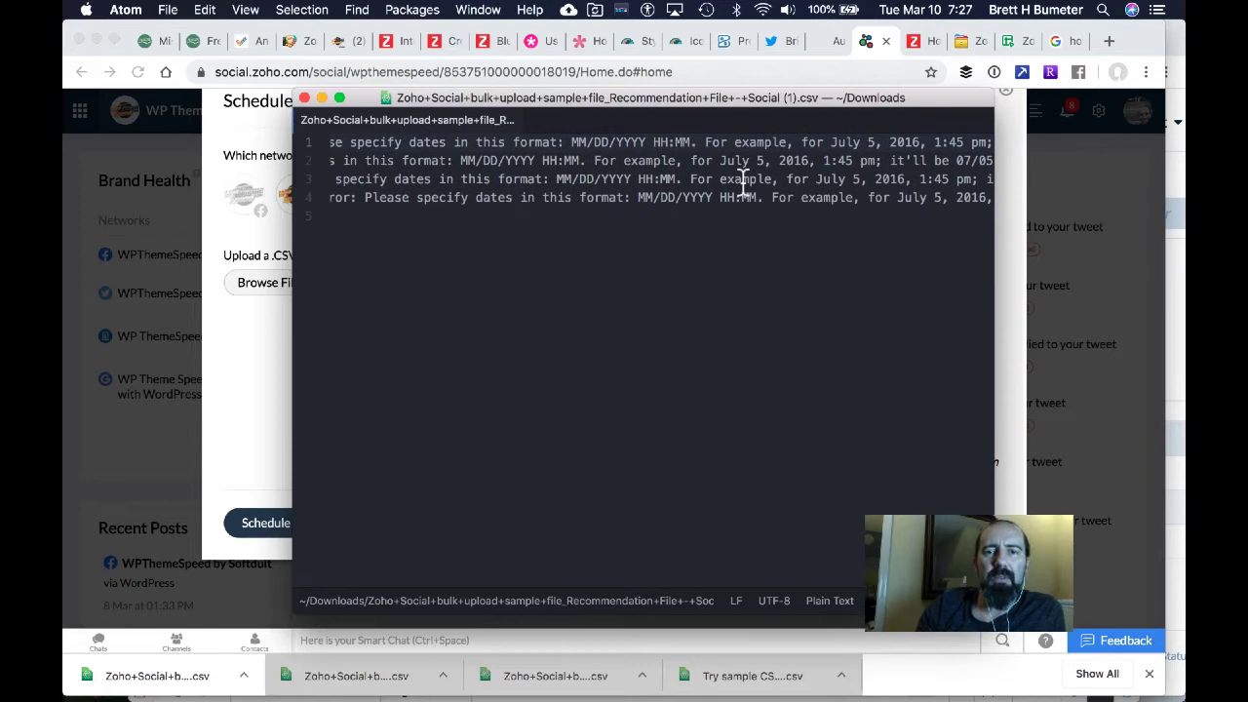
Step: Switch to Zoho Sheet and examine how the sample dates and times in column A of the Try sample CSV file sheet are formatted
left_click(1014, 41)
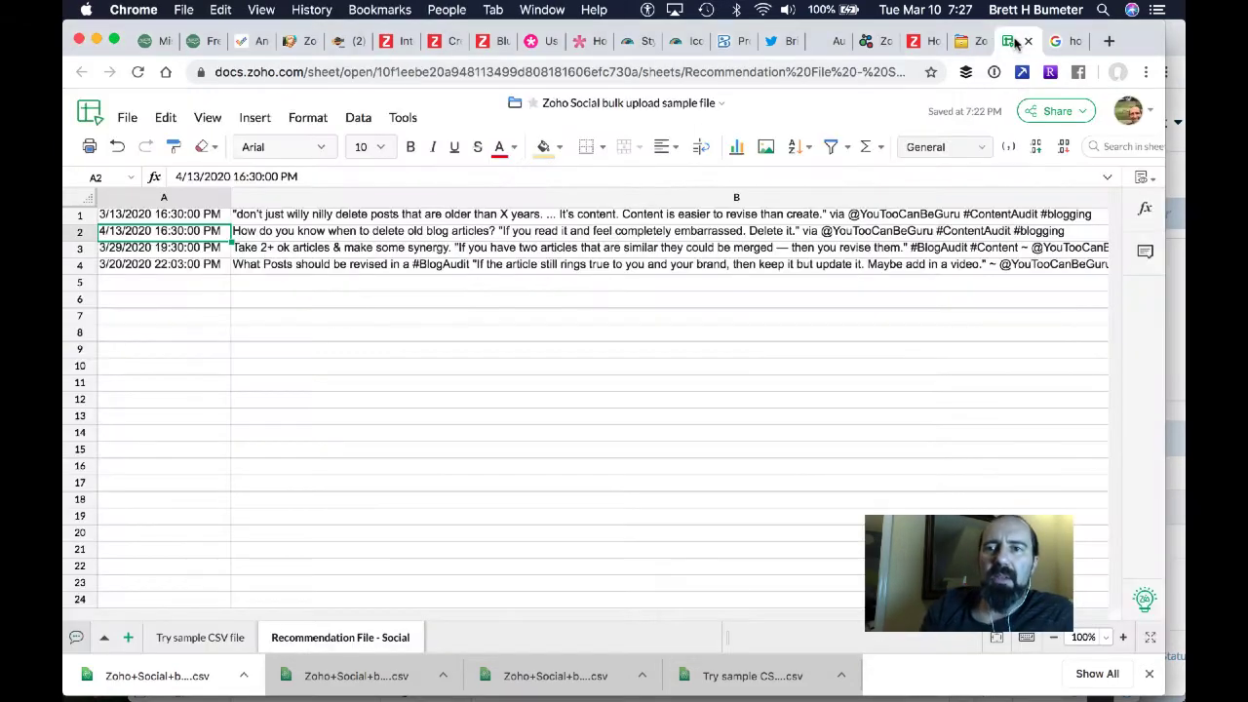
left_click(208, 636)
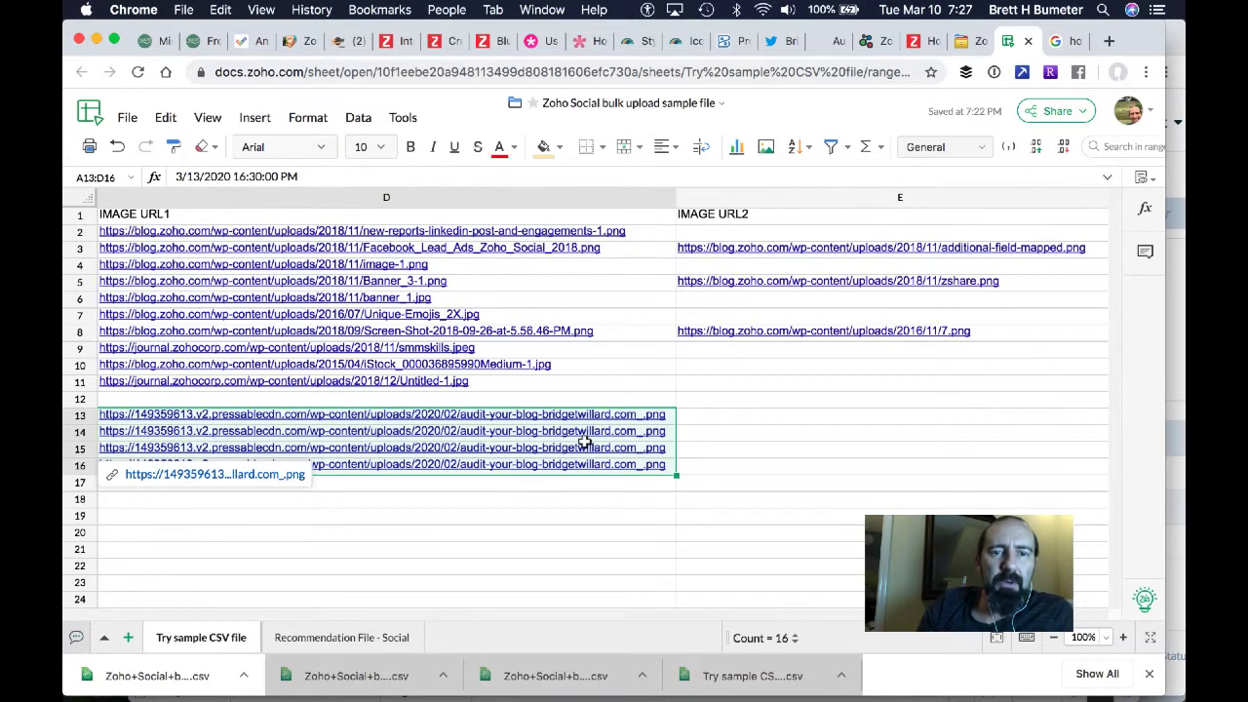
scroll(583, 440, "left", 10)
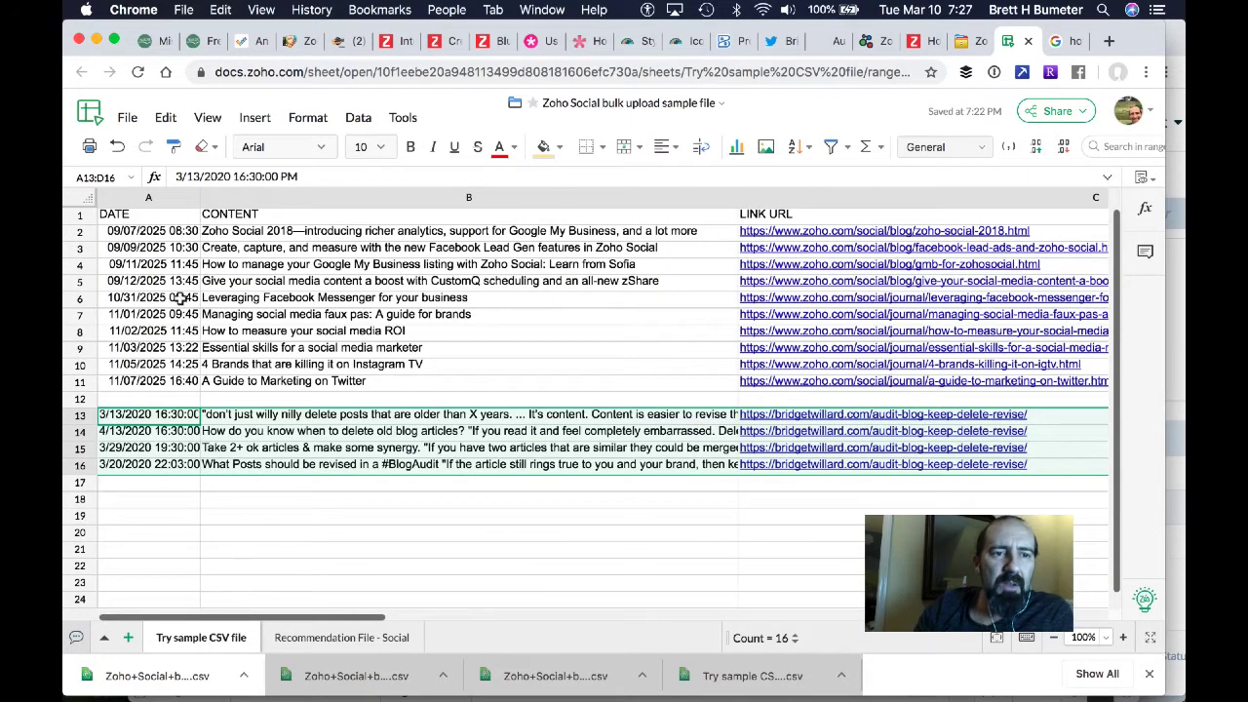
left_click(141, 243)
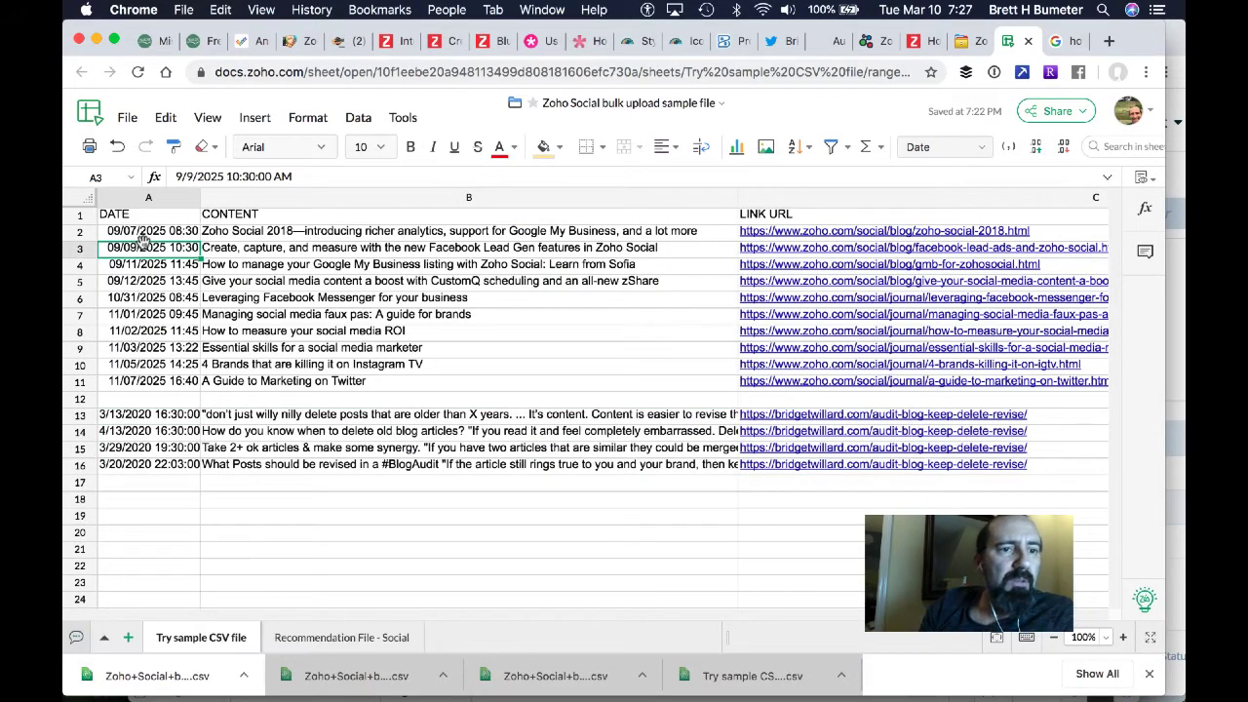
key("Down")
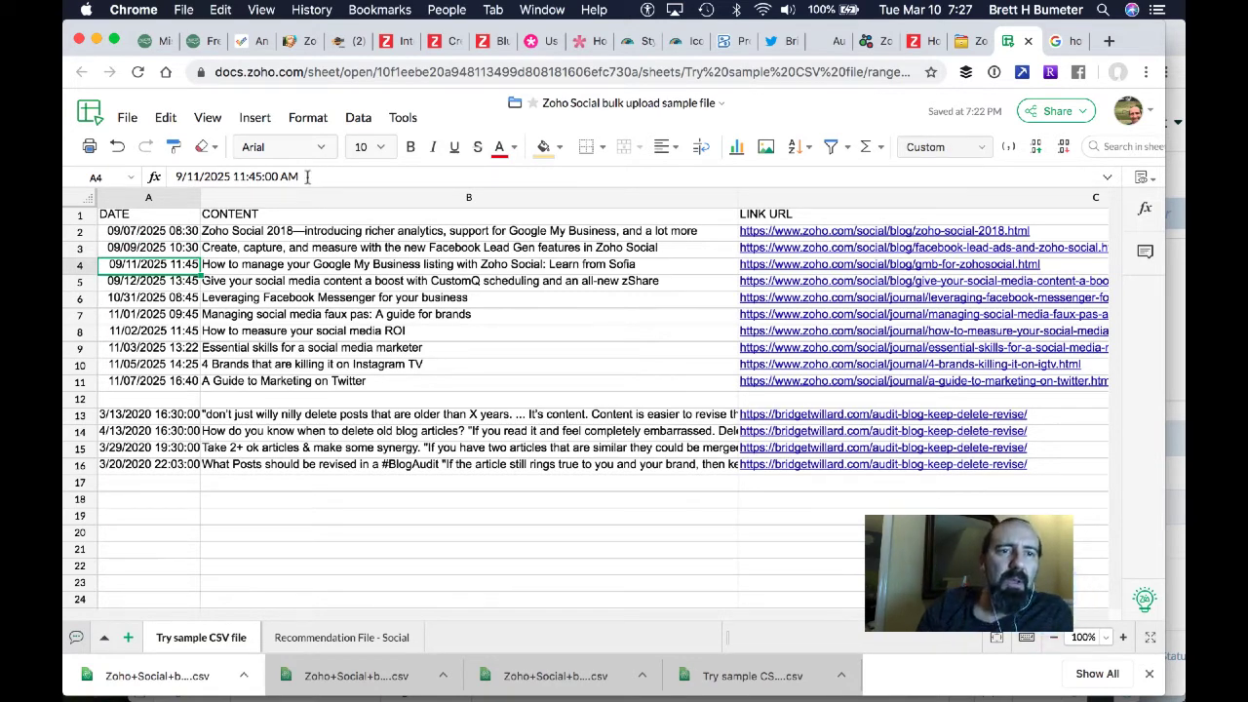
left_click_drag(280, 176, 252, 176)
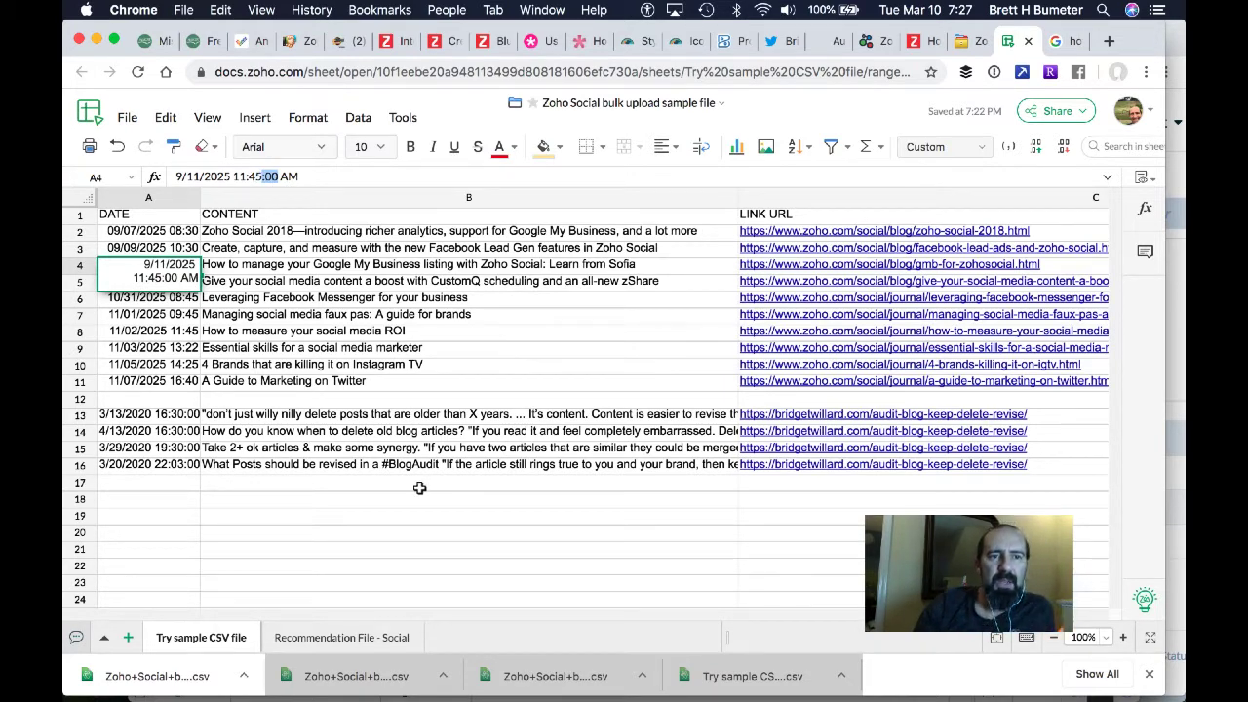
Step: On the Recommendation File - Social sheet, remove the seconds from cell A2 so it reads 4/13/2020 16:30 PM
left_click(360, 640)
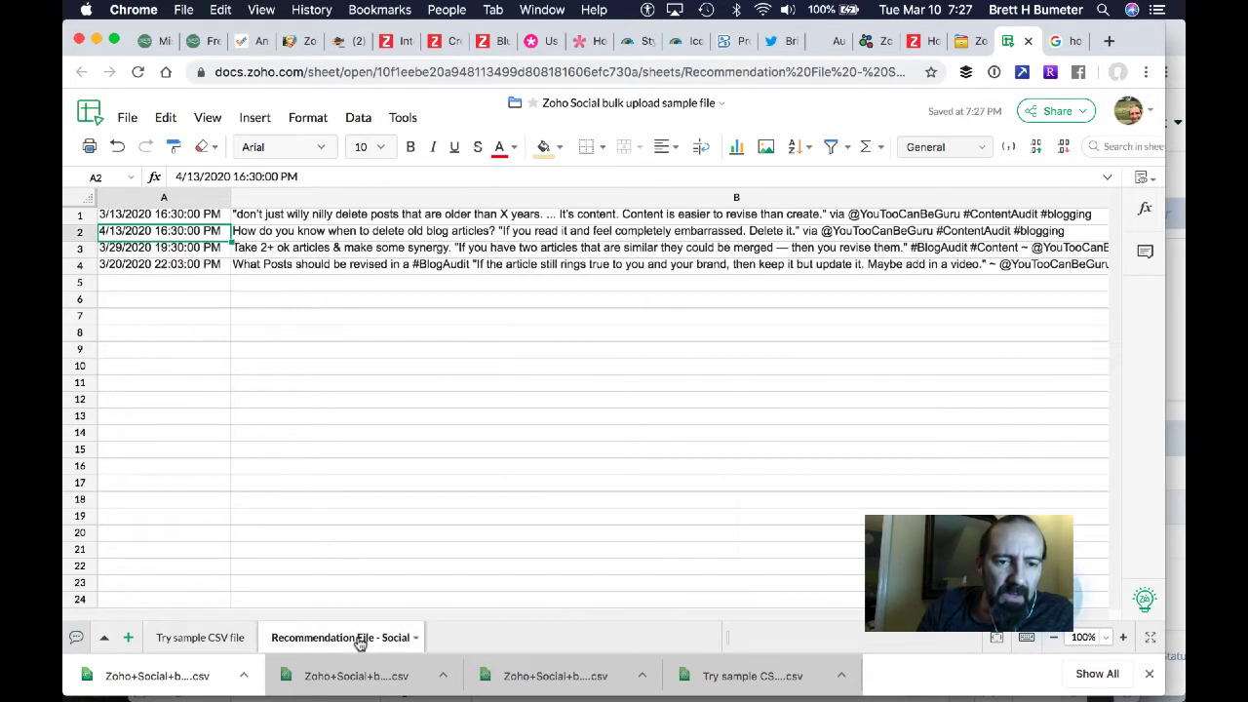
left_click(264, 177)
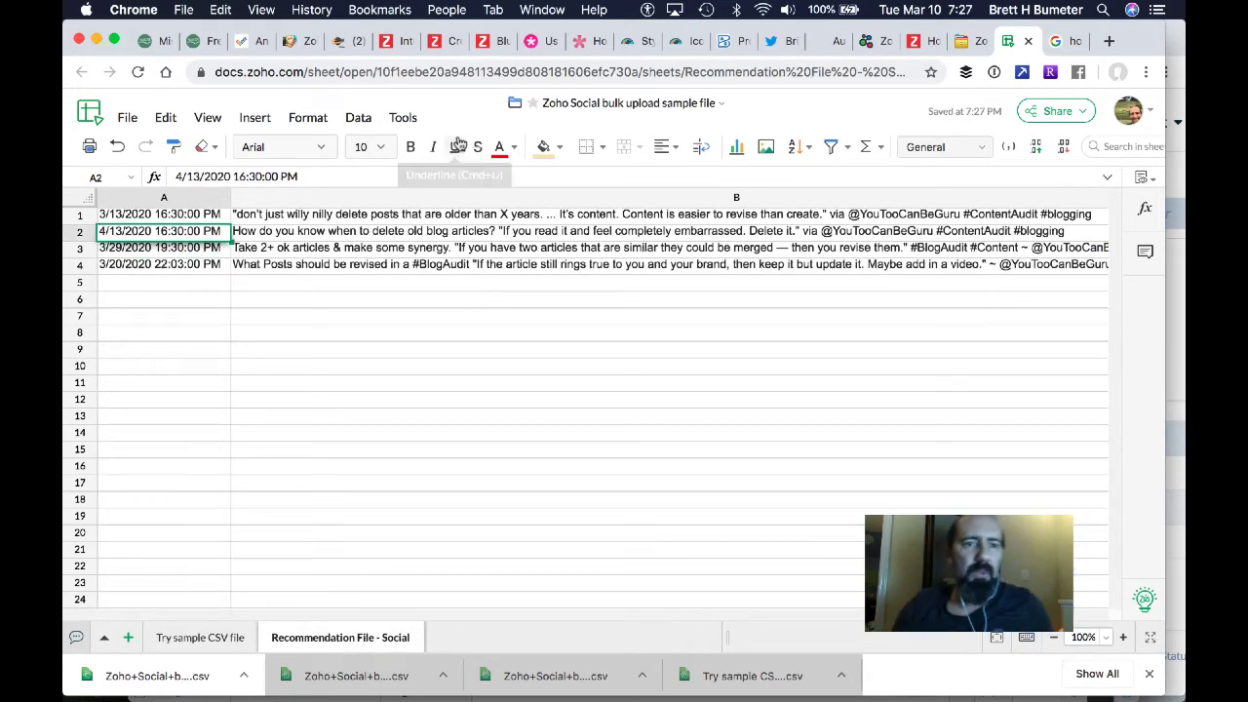
key("Delete")
key("Delete")
key("Delete")
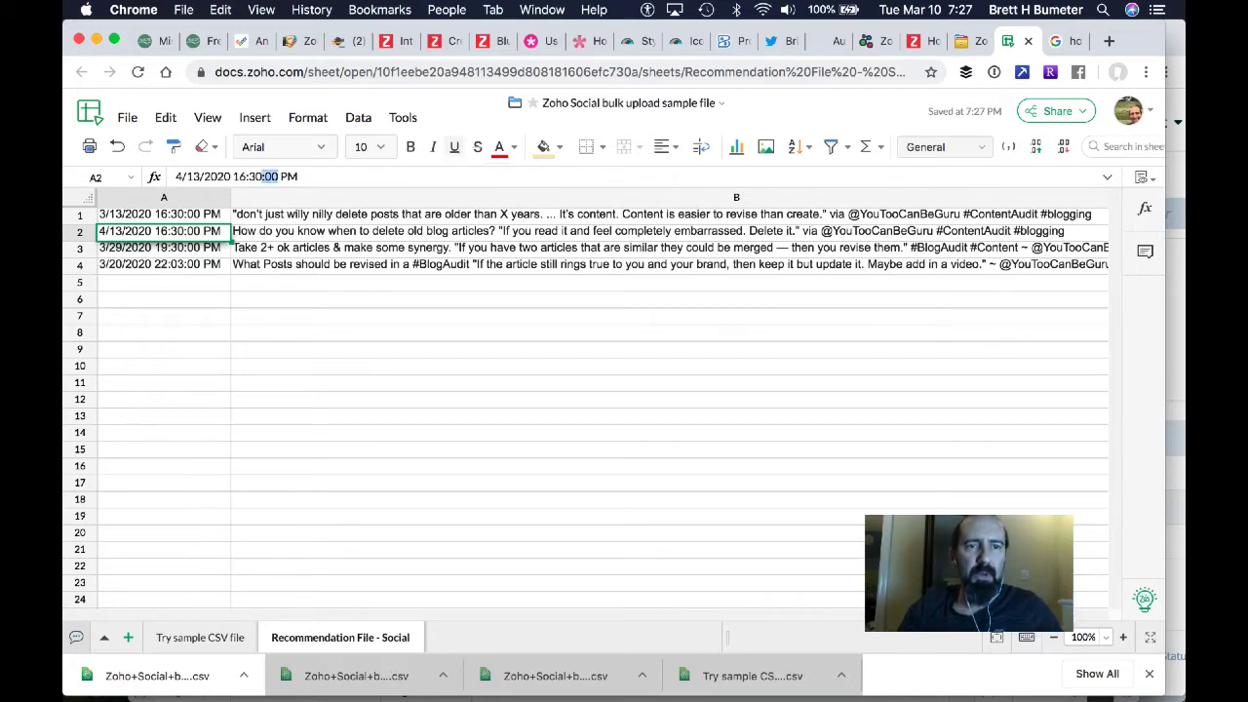
key("Return")
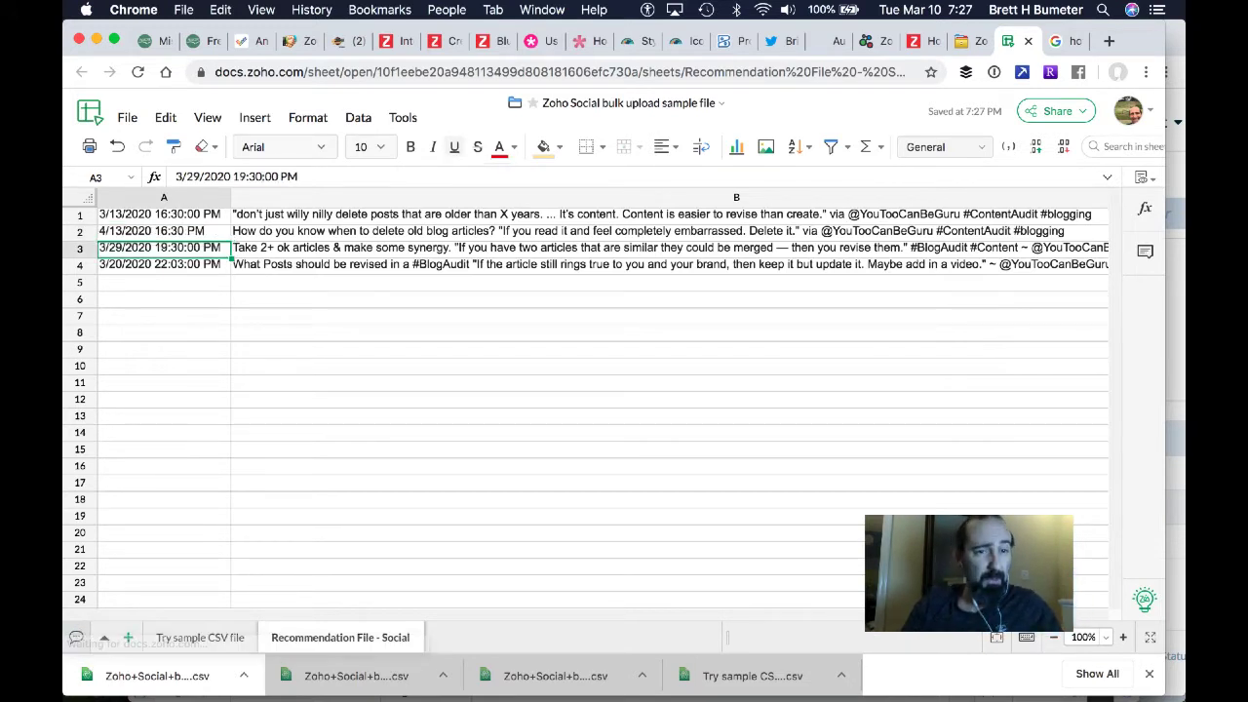
Step: Remove the seconds from the time in cell A1 so it reads 3/13/2020 16:30 PM
key("Up")
key("Up")
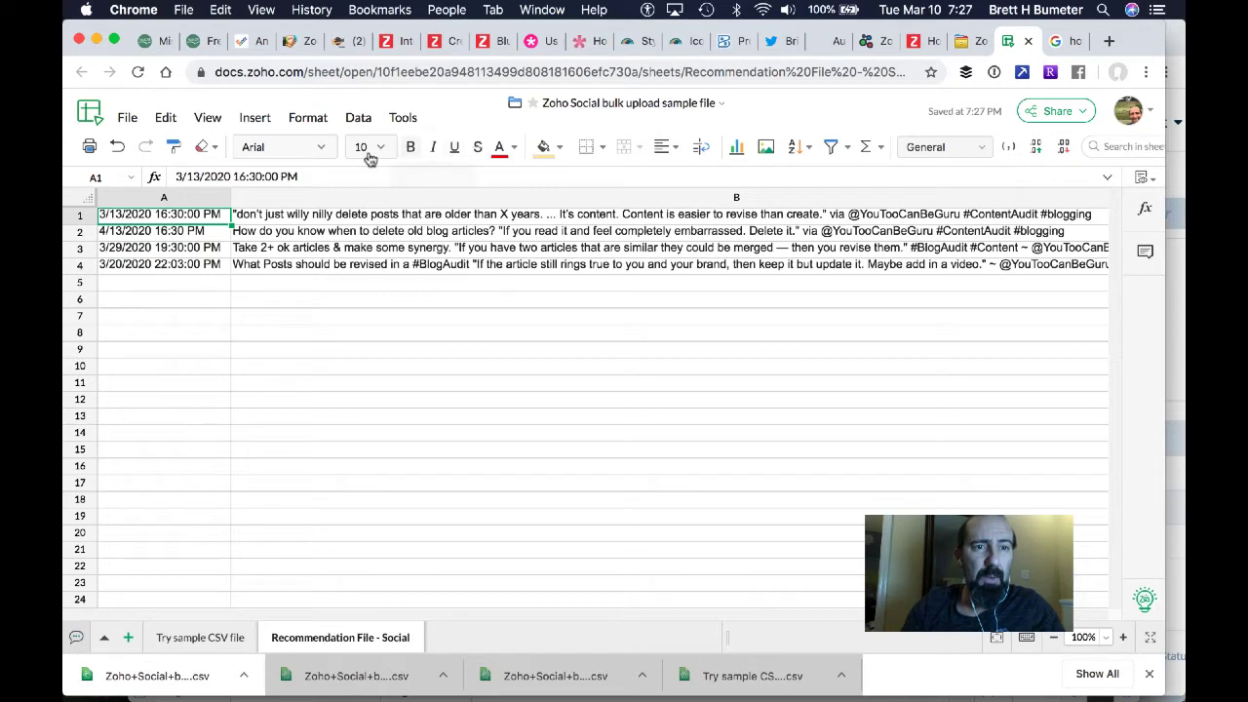
left_click(263, 178)
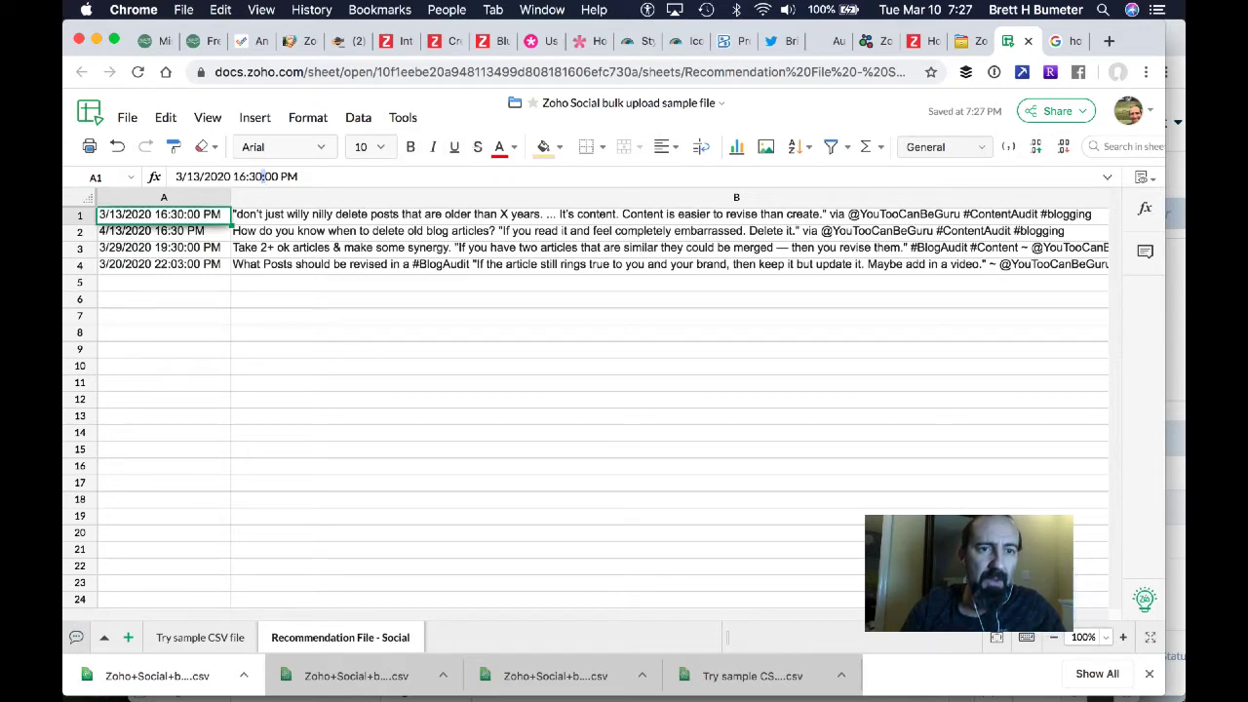
key("BackSpace")
key("Return")
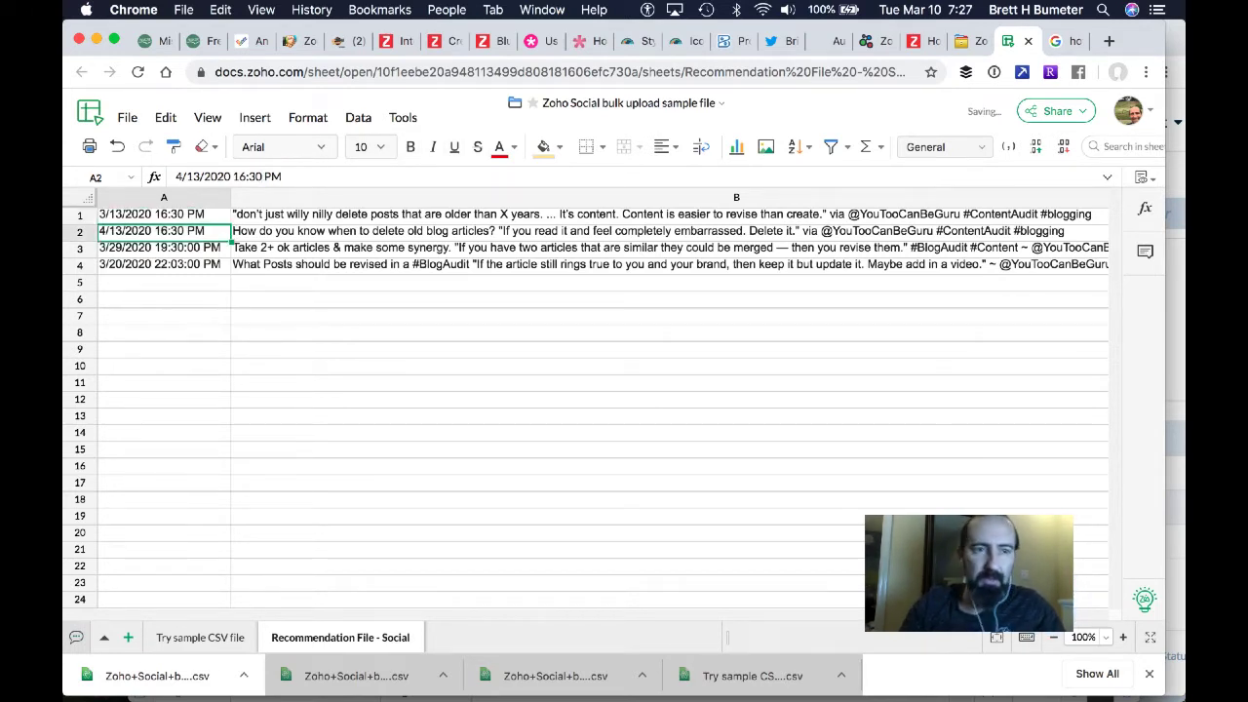
Step: Remove the seconds from cells A3 and A4 so they read 3/29/2020 19:30 PM and 3/20/2020 22:03 PM
key("Down")
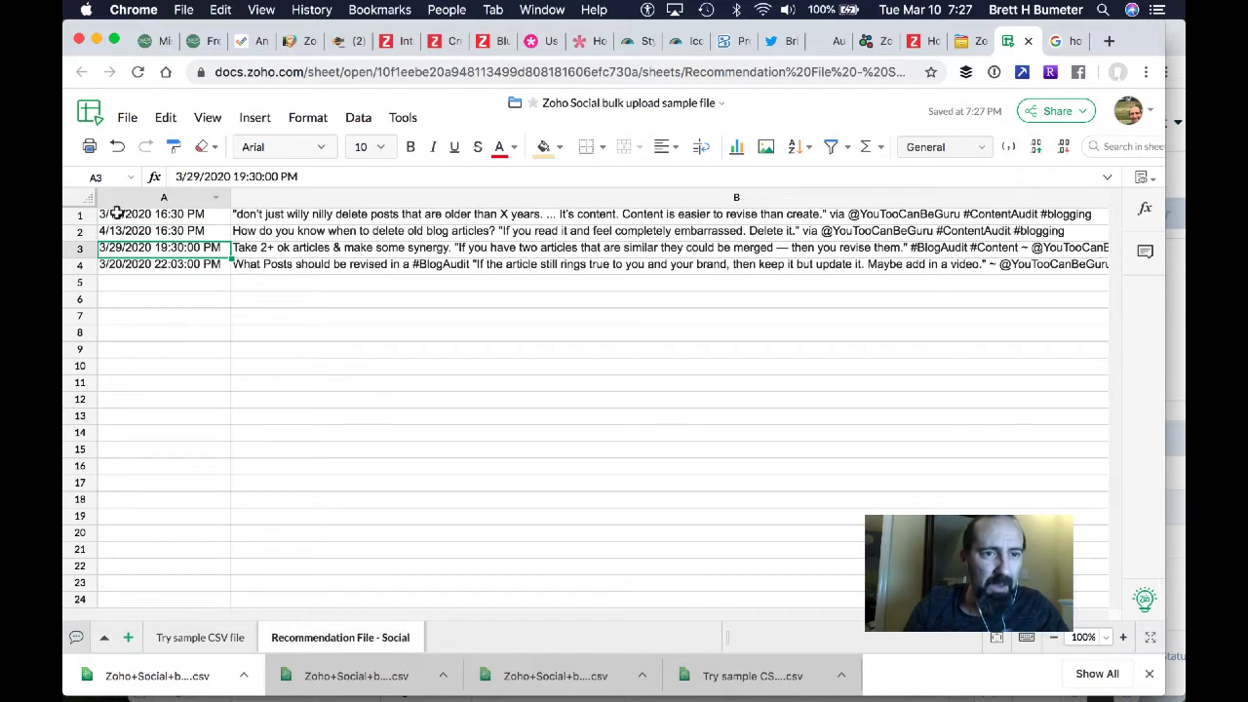
left_click(265, 175)
key("BackSpace")
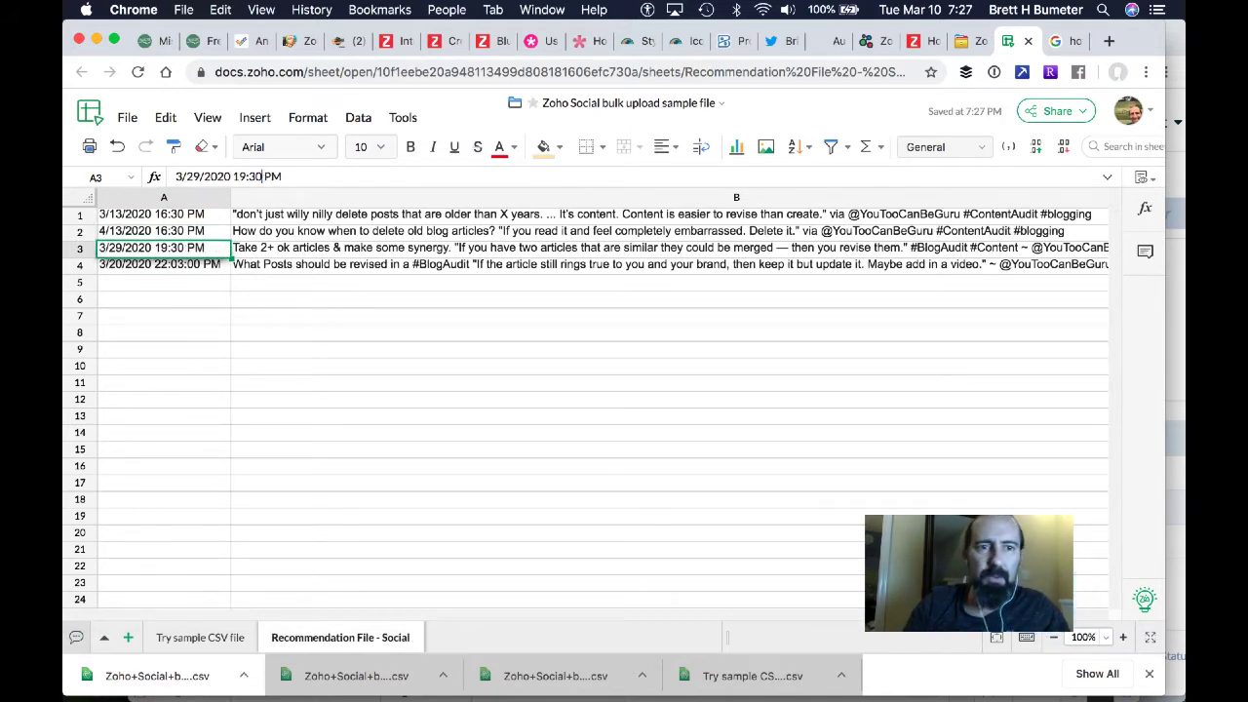
key("Return")
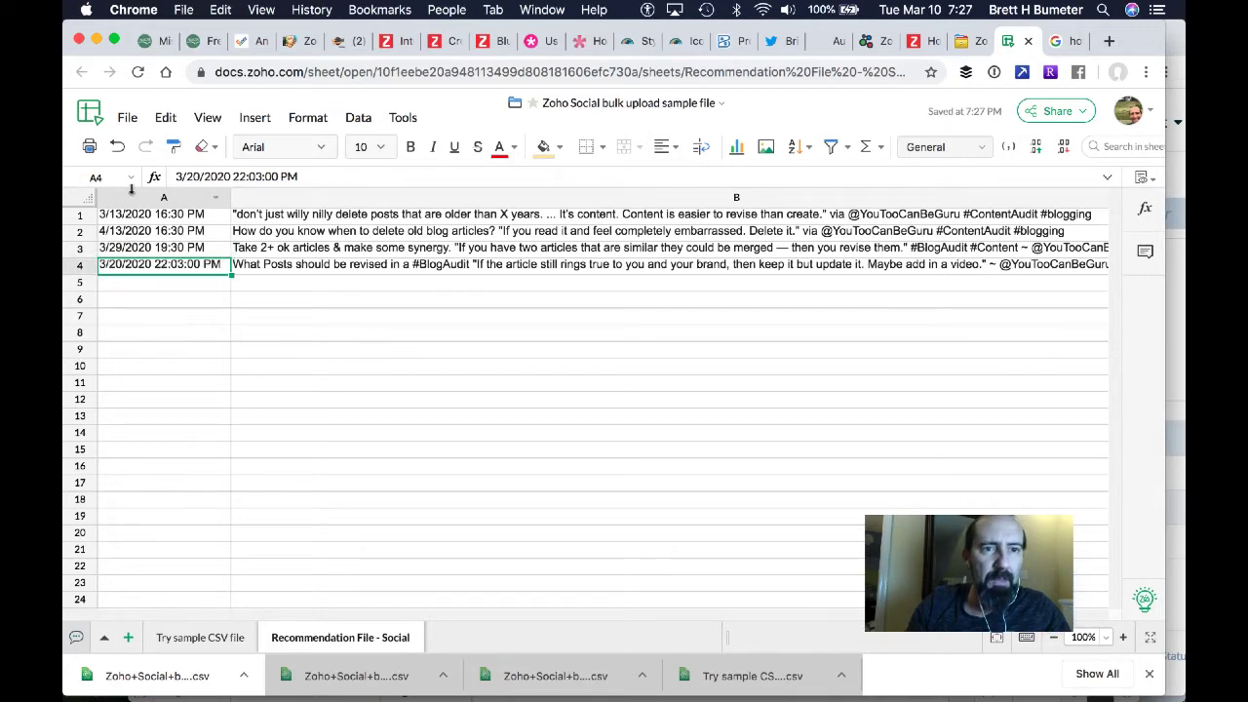
left_click(261, 175)
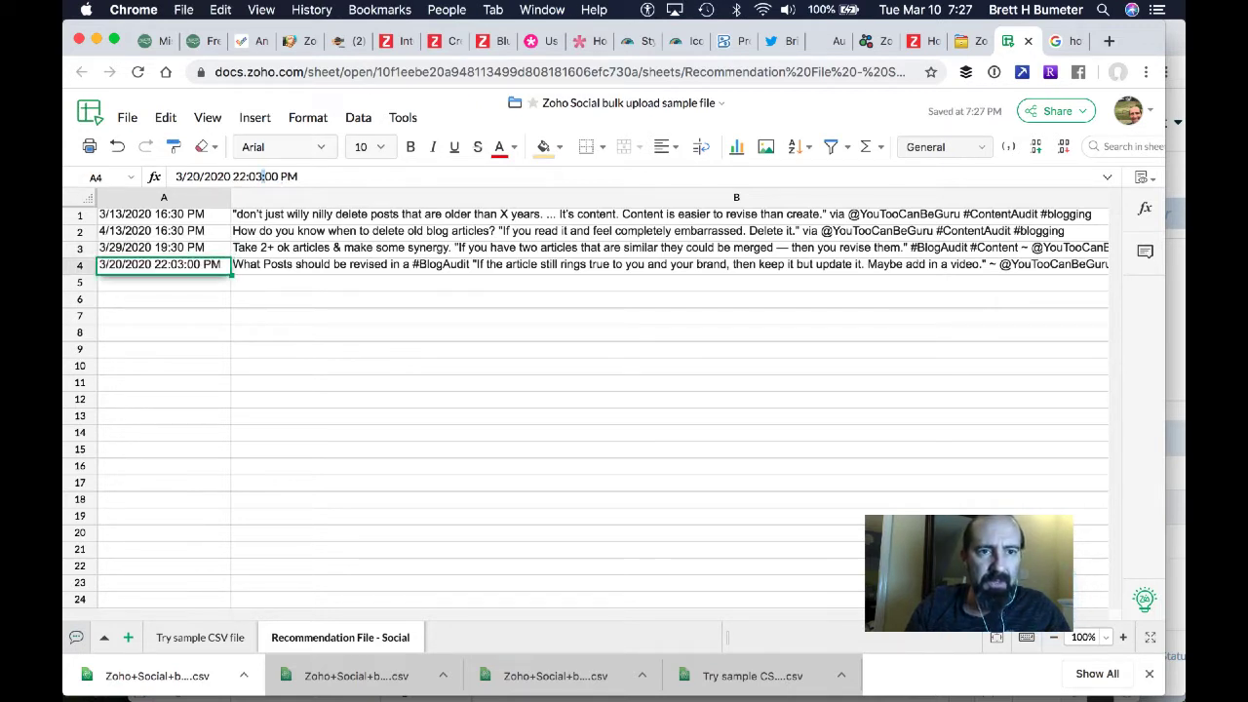
key("BackSpace")
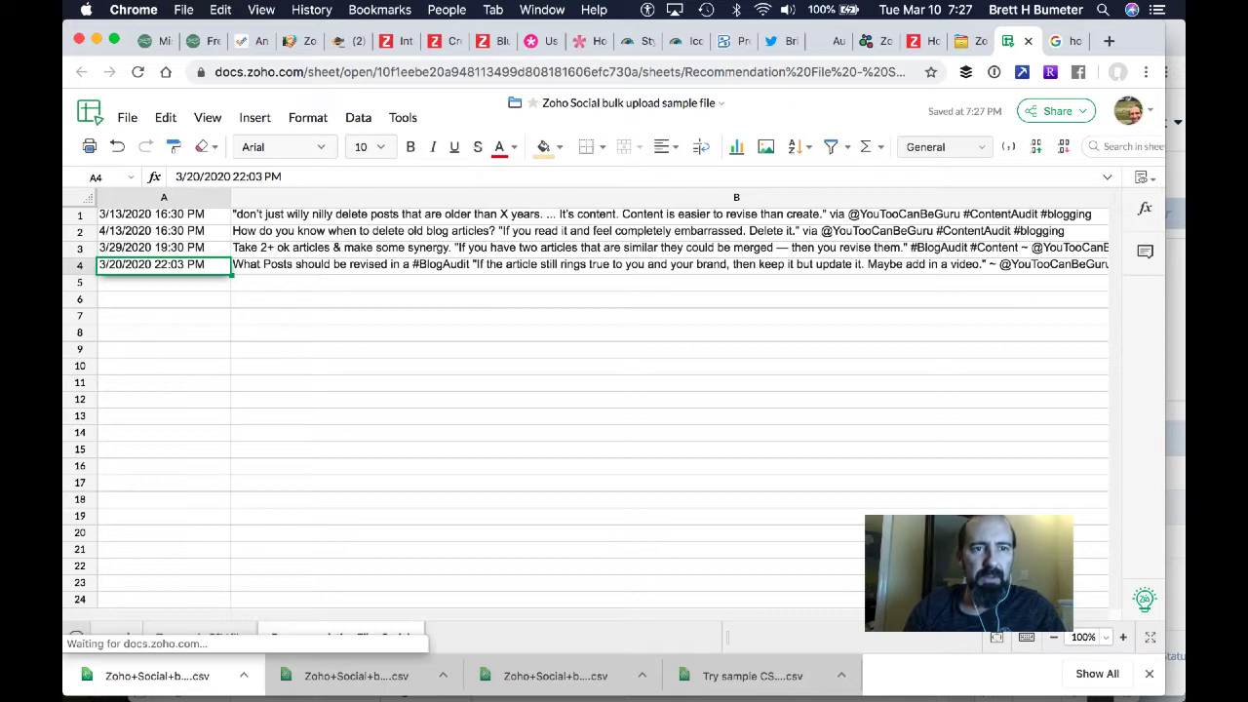
key("Return")
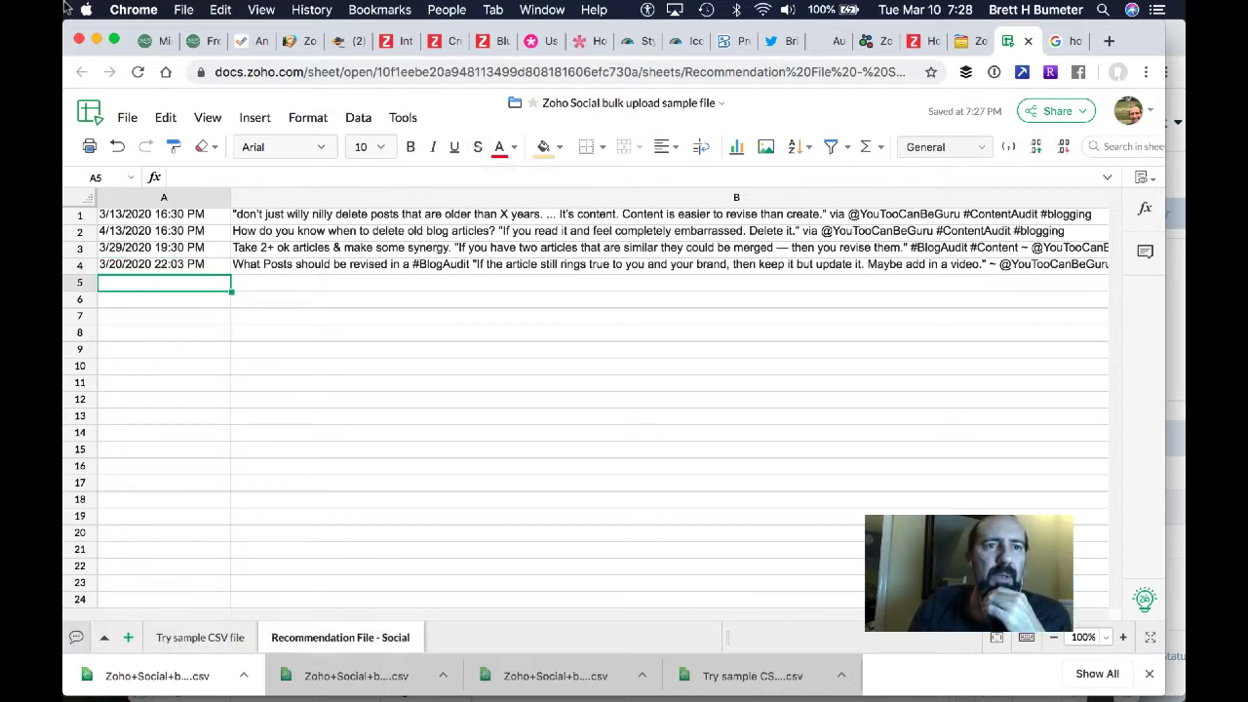
Step: Download the Recommendation File - Social sheet as a Comma Separated Values file
left_click(127, 118)
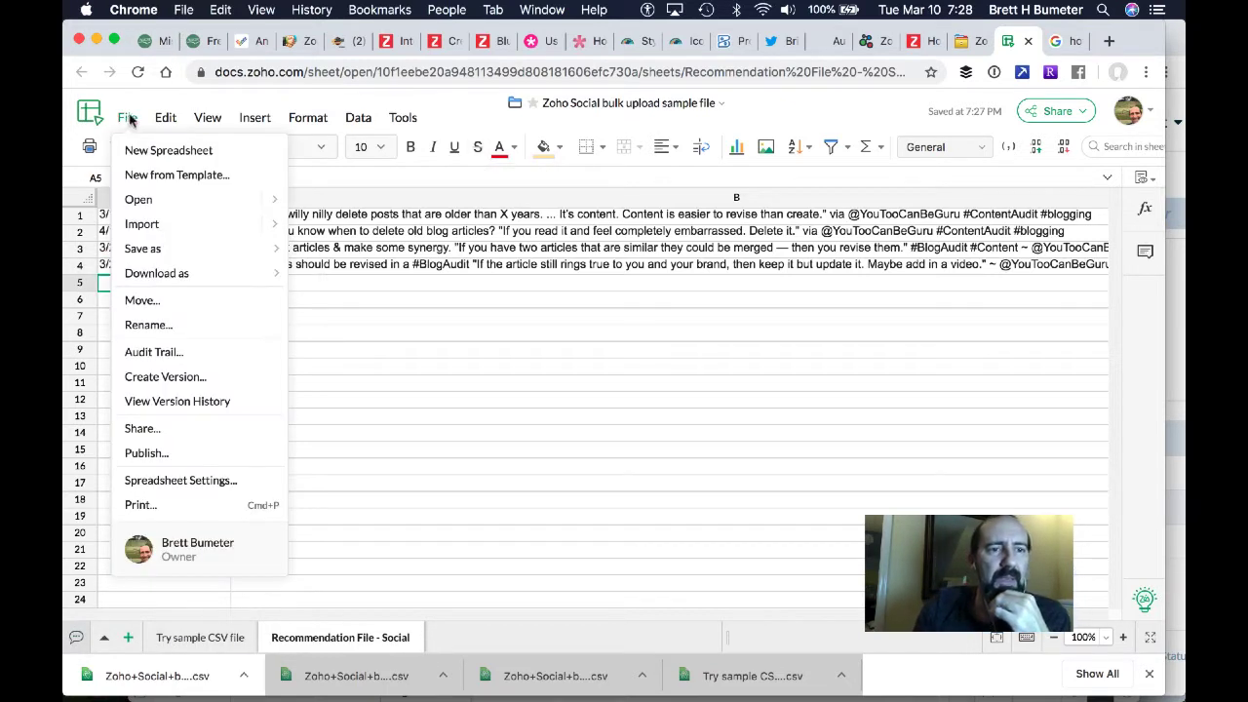
mouse_move(164, 251)
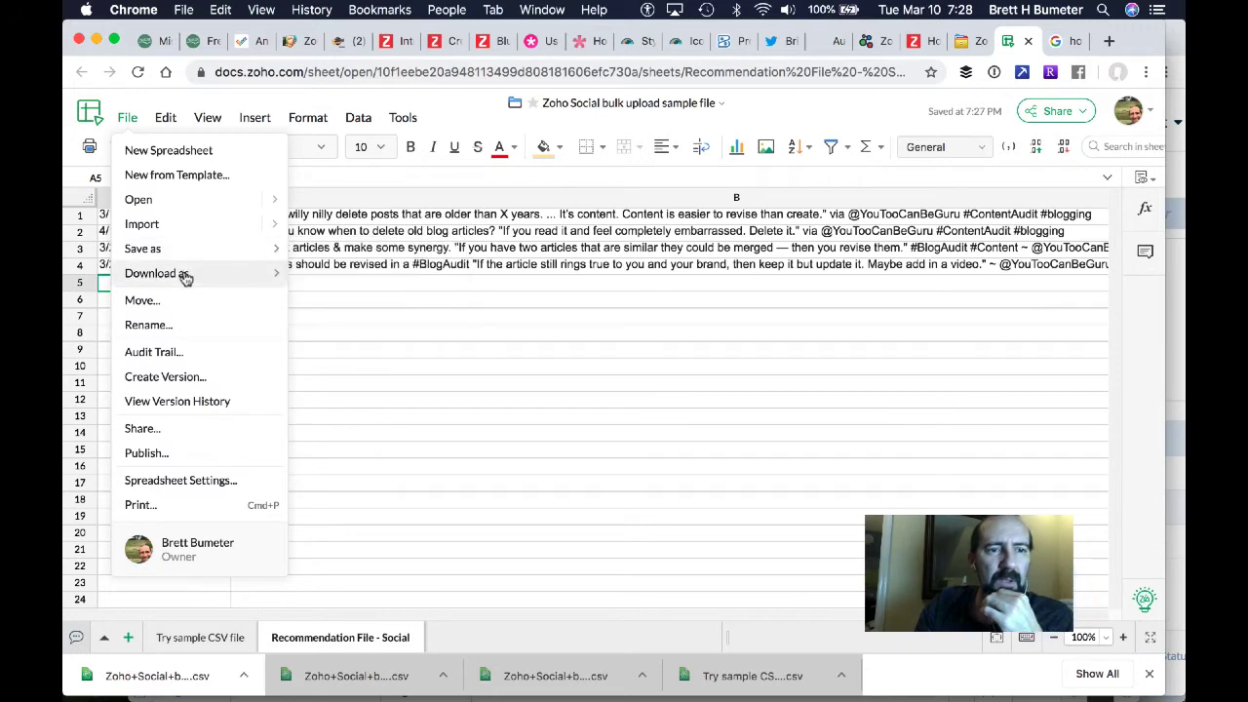
mouse_move(185, 274)
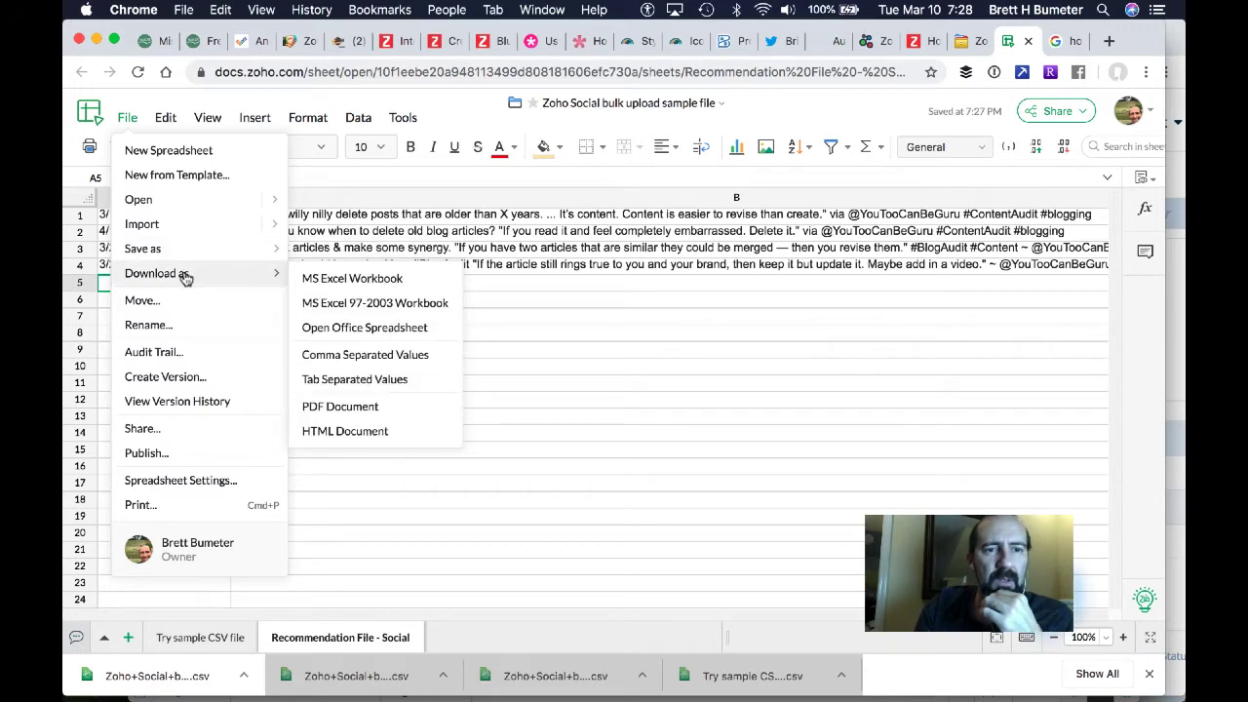
left_click(360, 356)
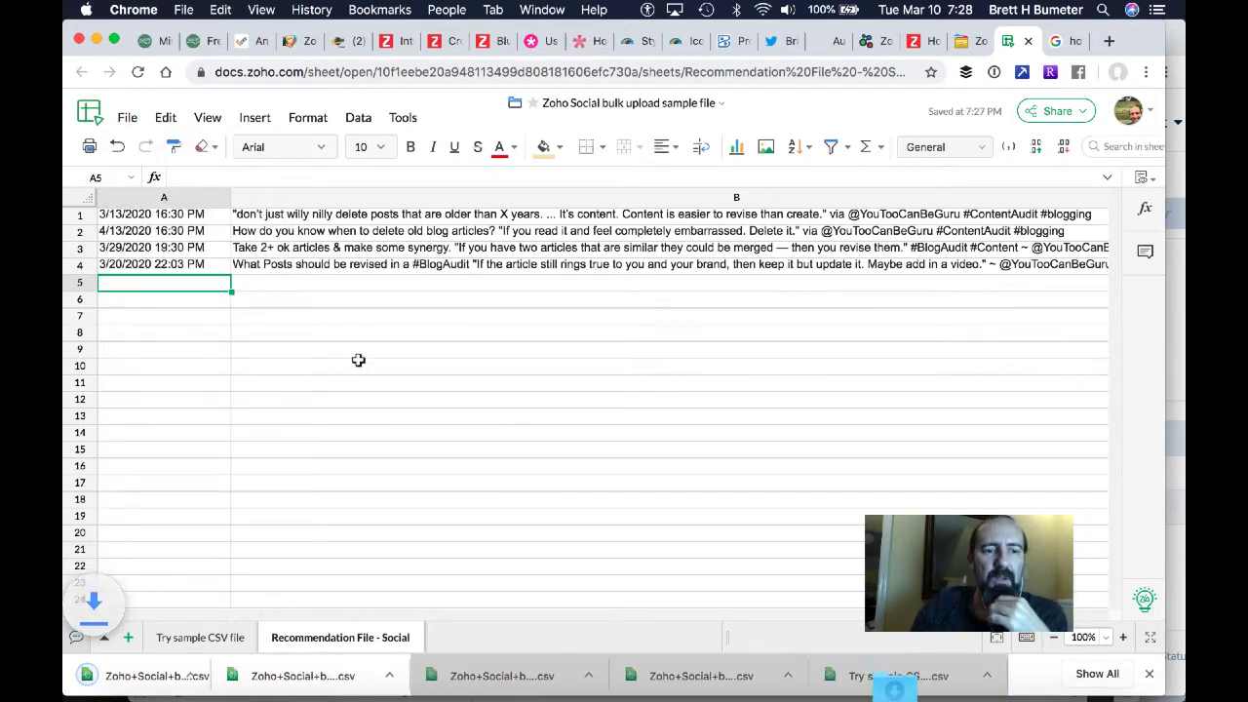
Step: Switch back to Zoho Social, cancel the rejected bulk upload, and start a new Bulk Schedule
left_click(871, 42)
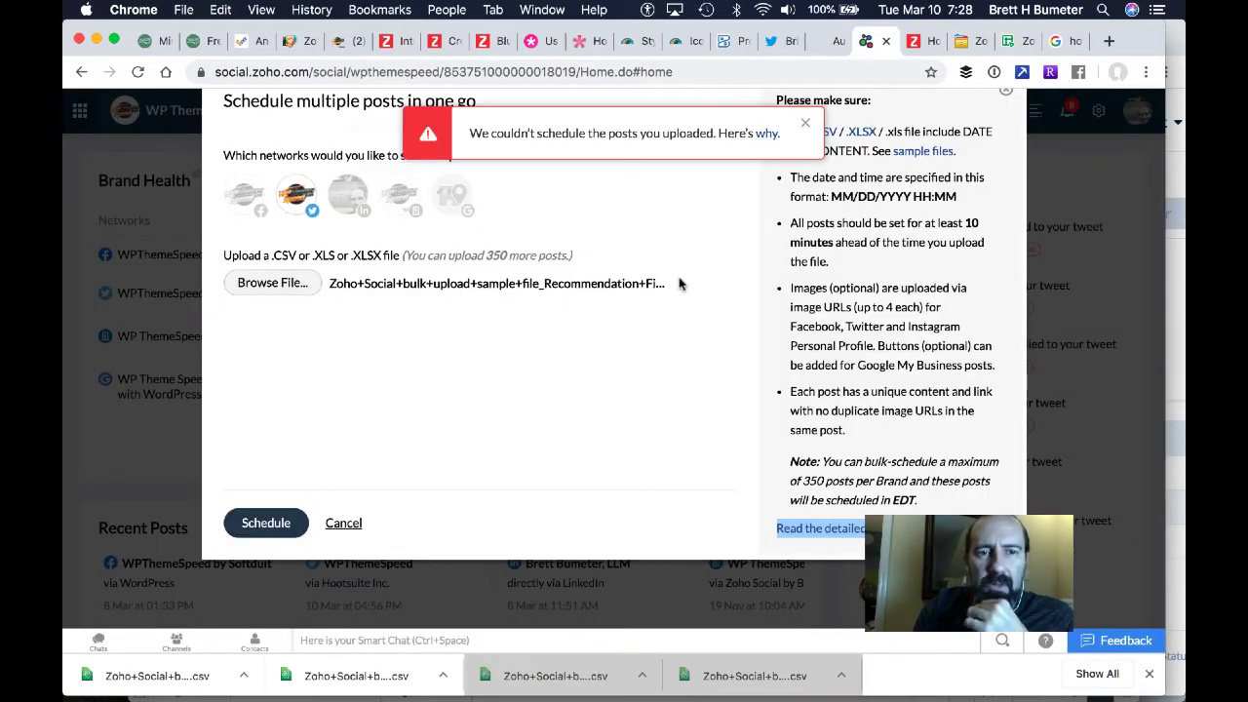
left_click(341, 522)
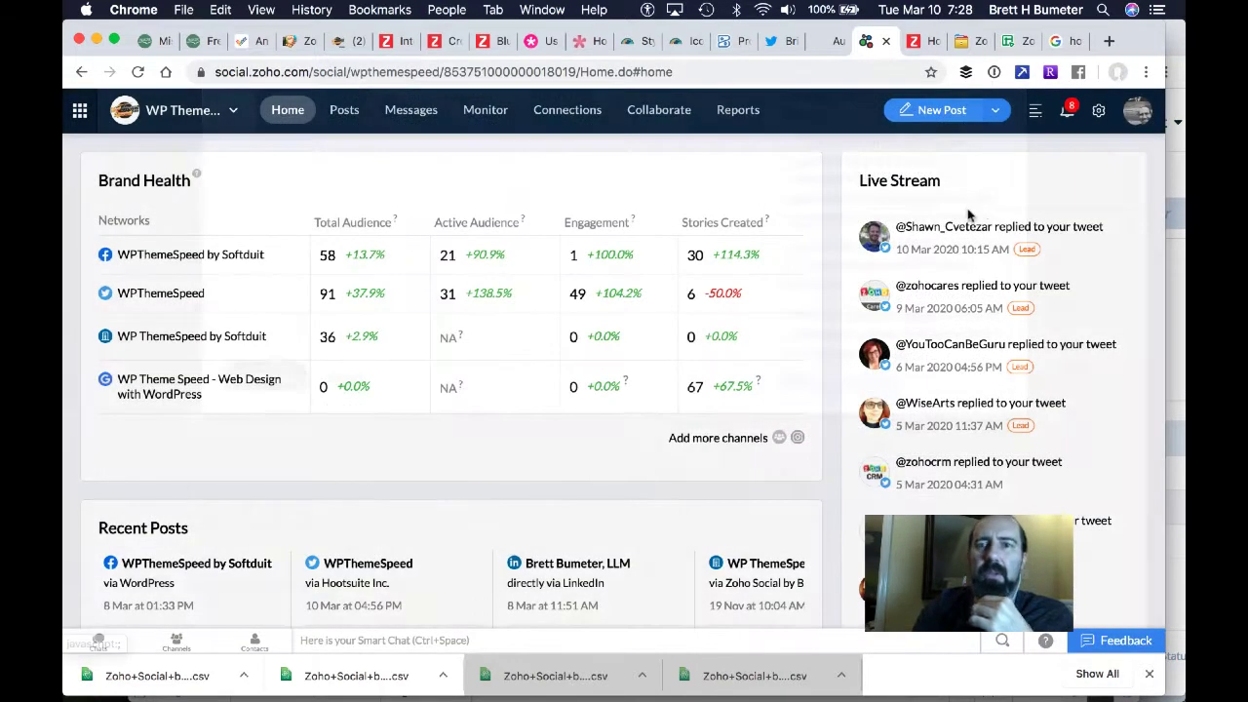
left_click(995, 112)
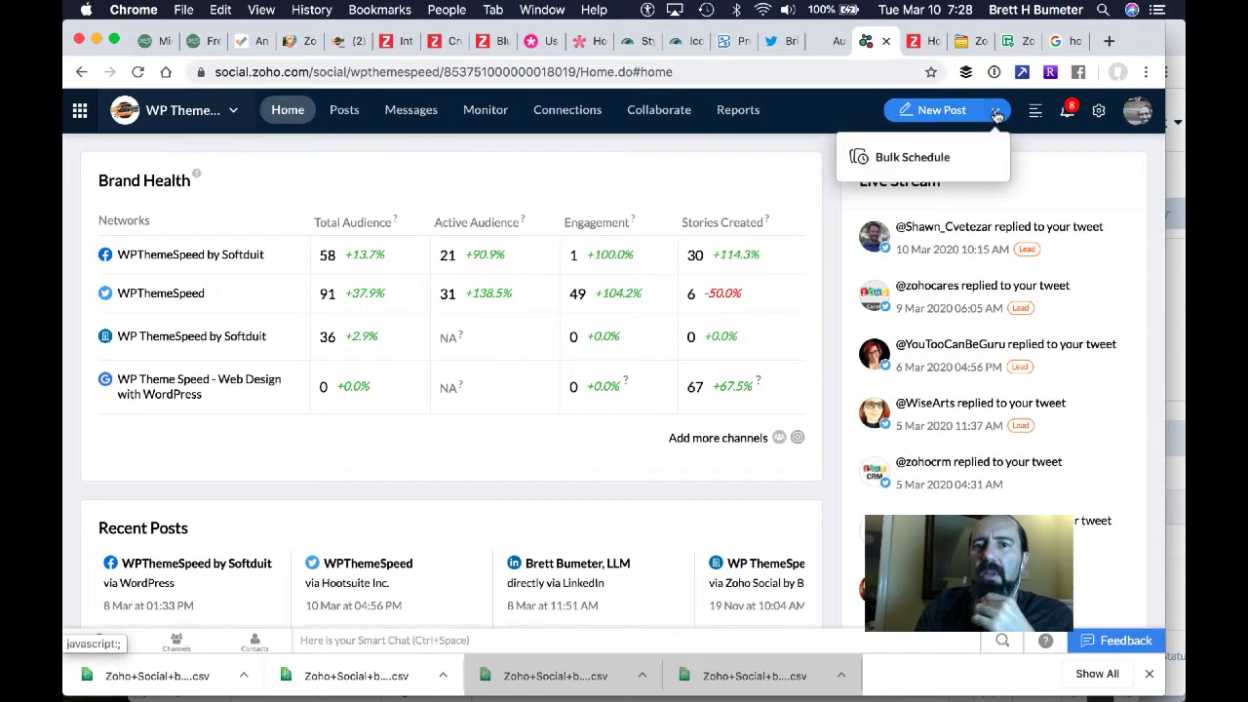
left_click(928, 164)
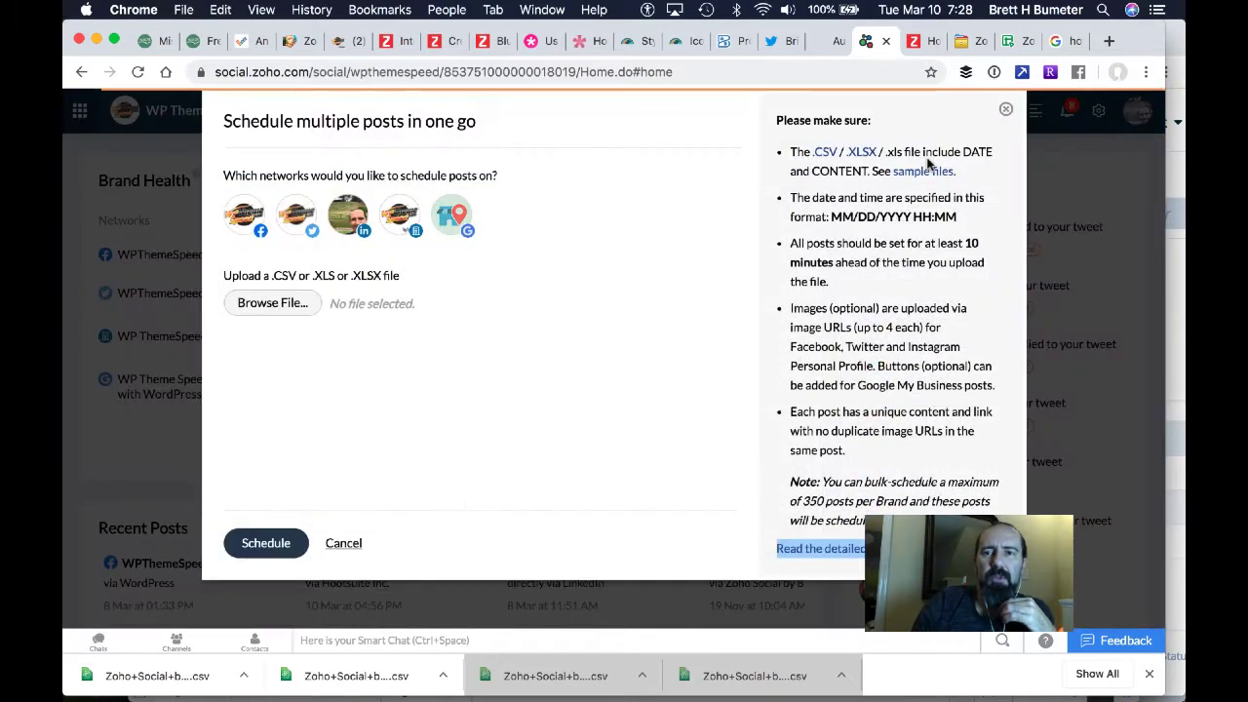
Step: Deselect the Facebook, both LinkedIn and Google My Business networks, leaving only Twitter selected for the scheduled posts
left_click(244, 215)
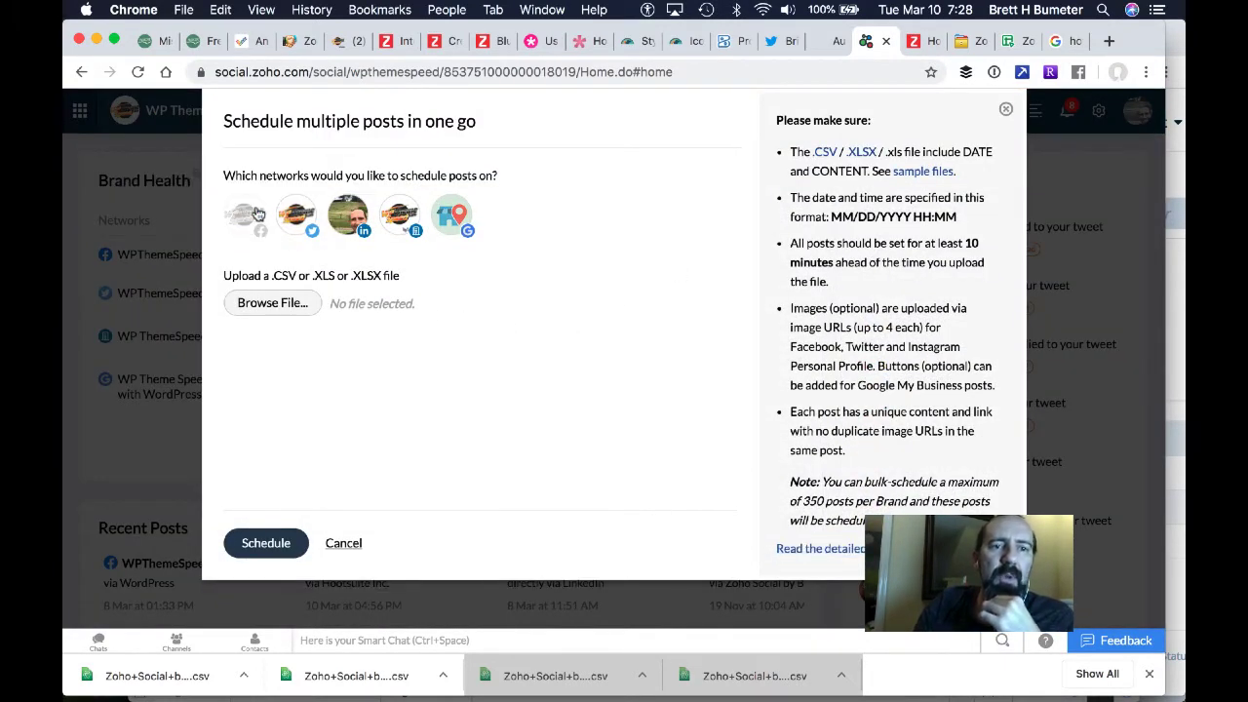
left_click(351, 216)
left_click(400, 216)
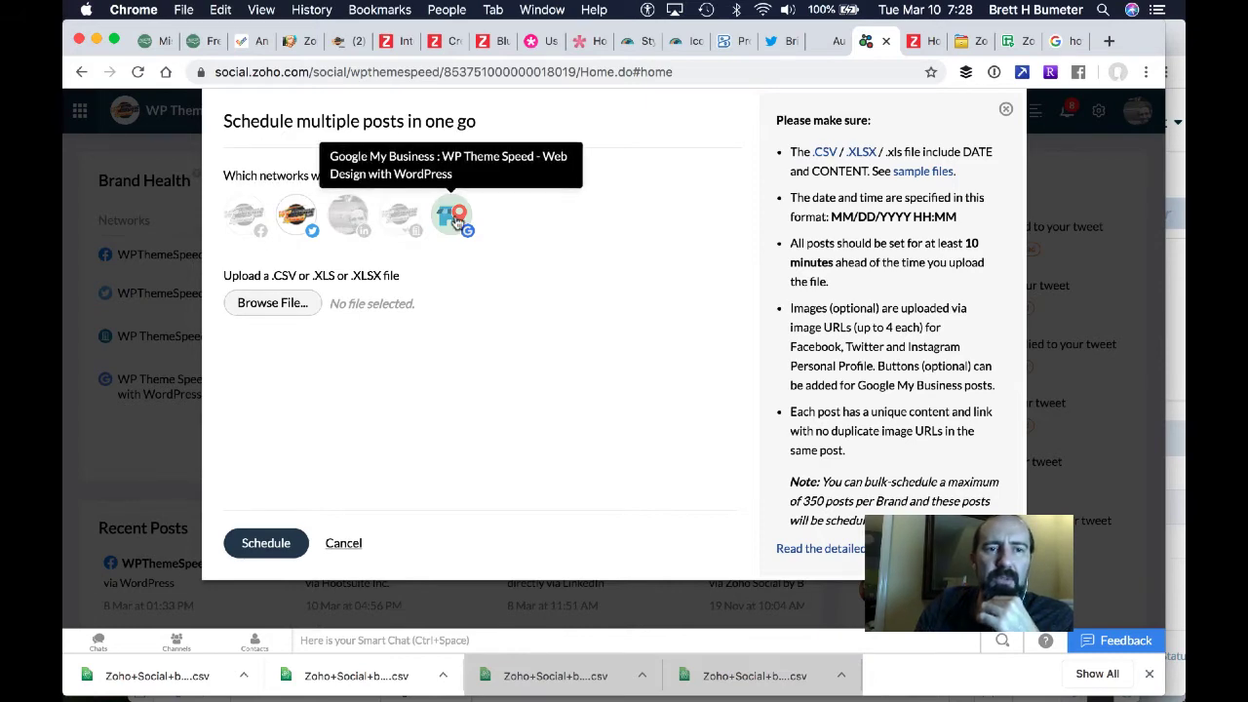
left_click(455, 220)
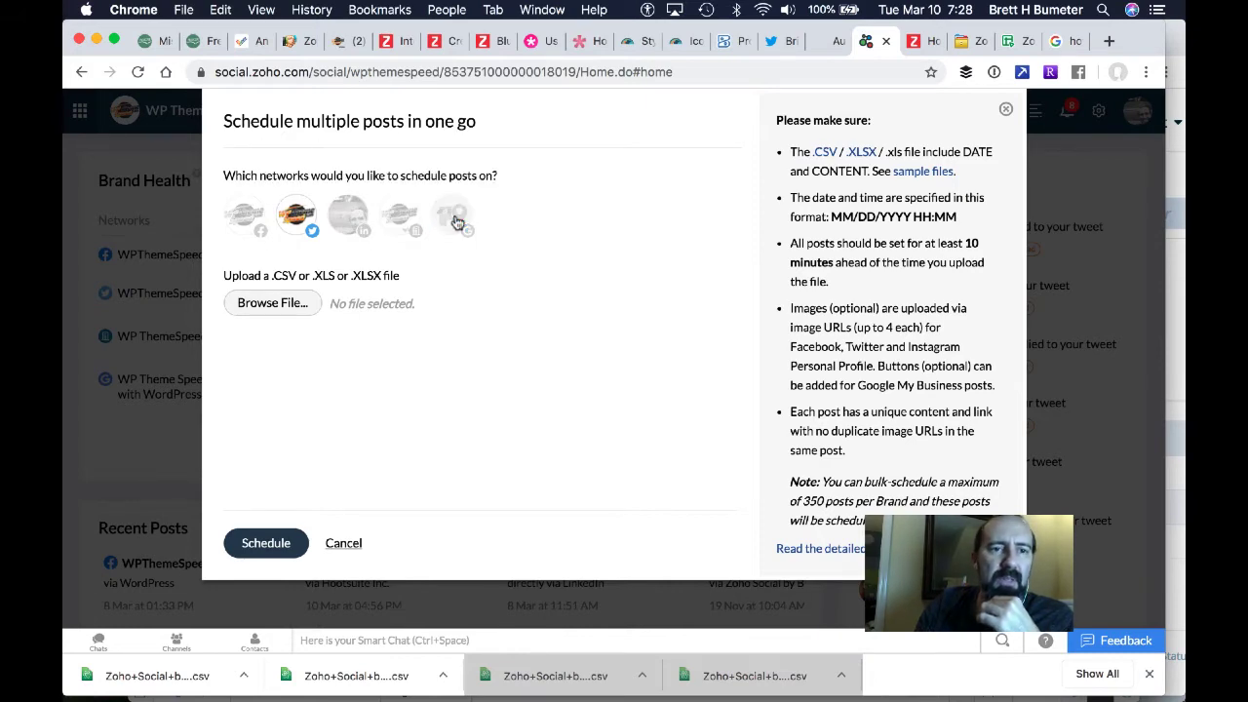
Step: Choose the Recommendation File - Social (3).csv from Downloads as the bulk upload file and try to schedule its posts
left_click(272, 303)
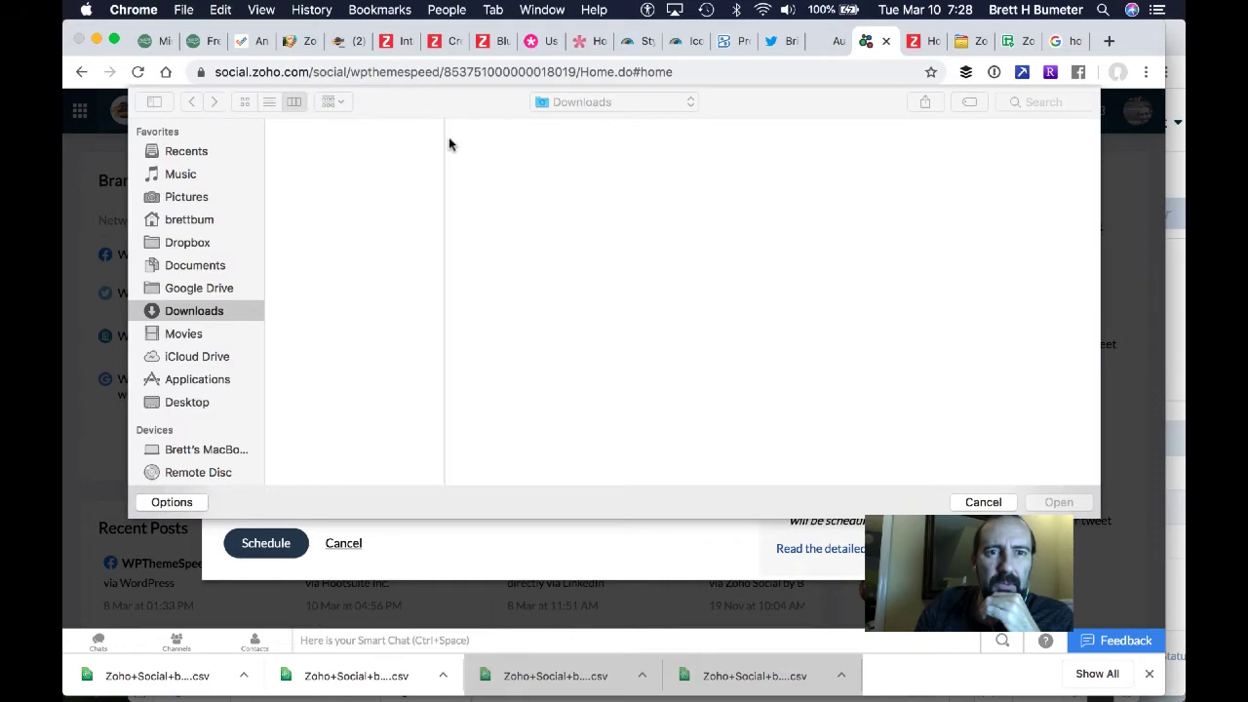
left_click(270, 102)
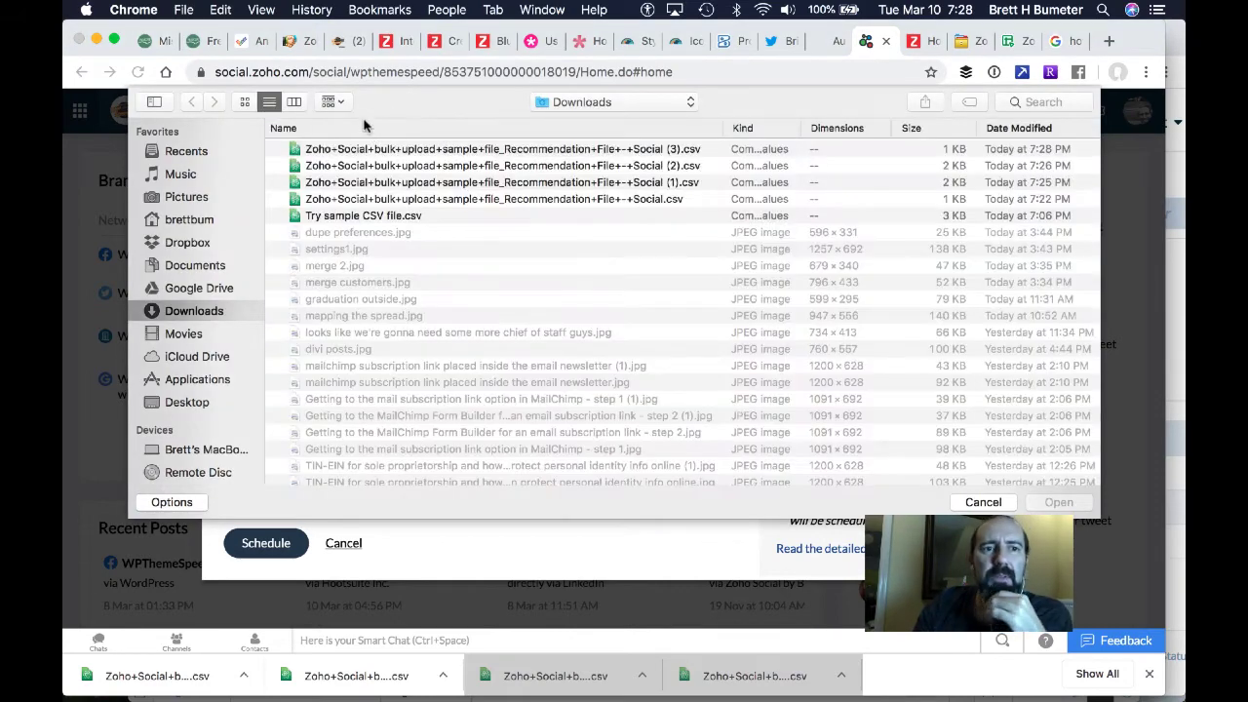
left_click(440, 151)
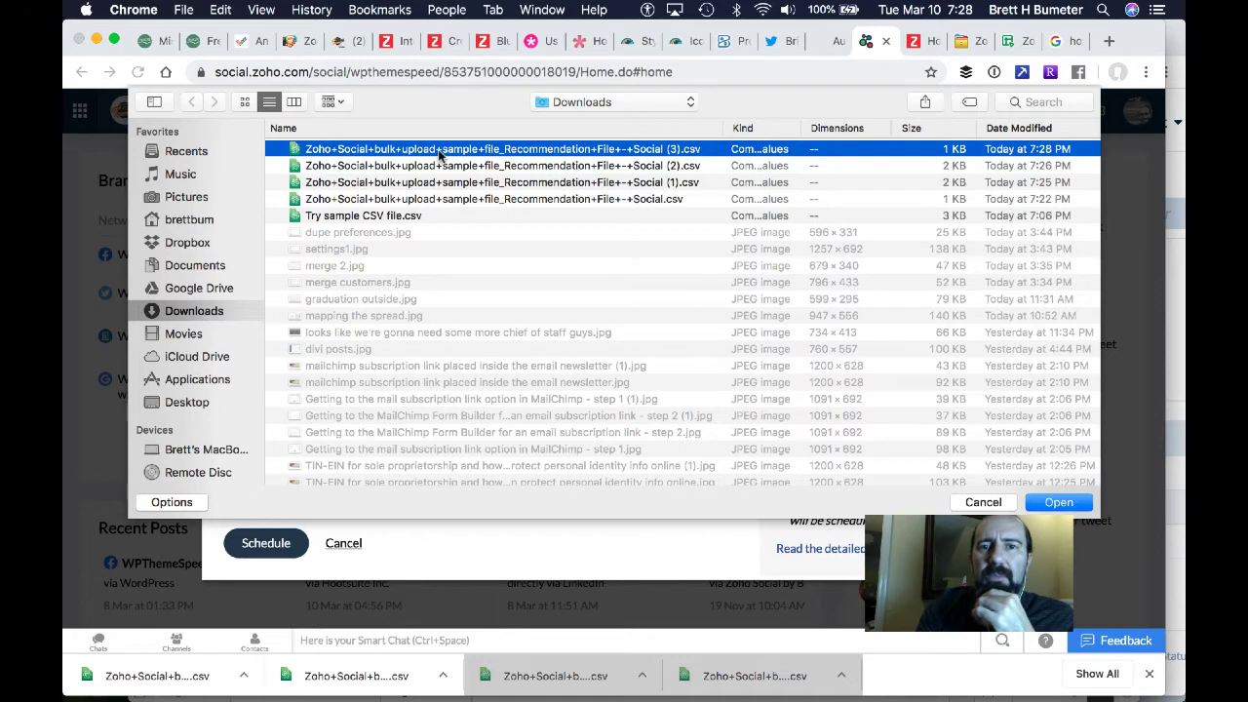
left_click(1058, 502)
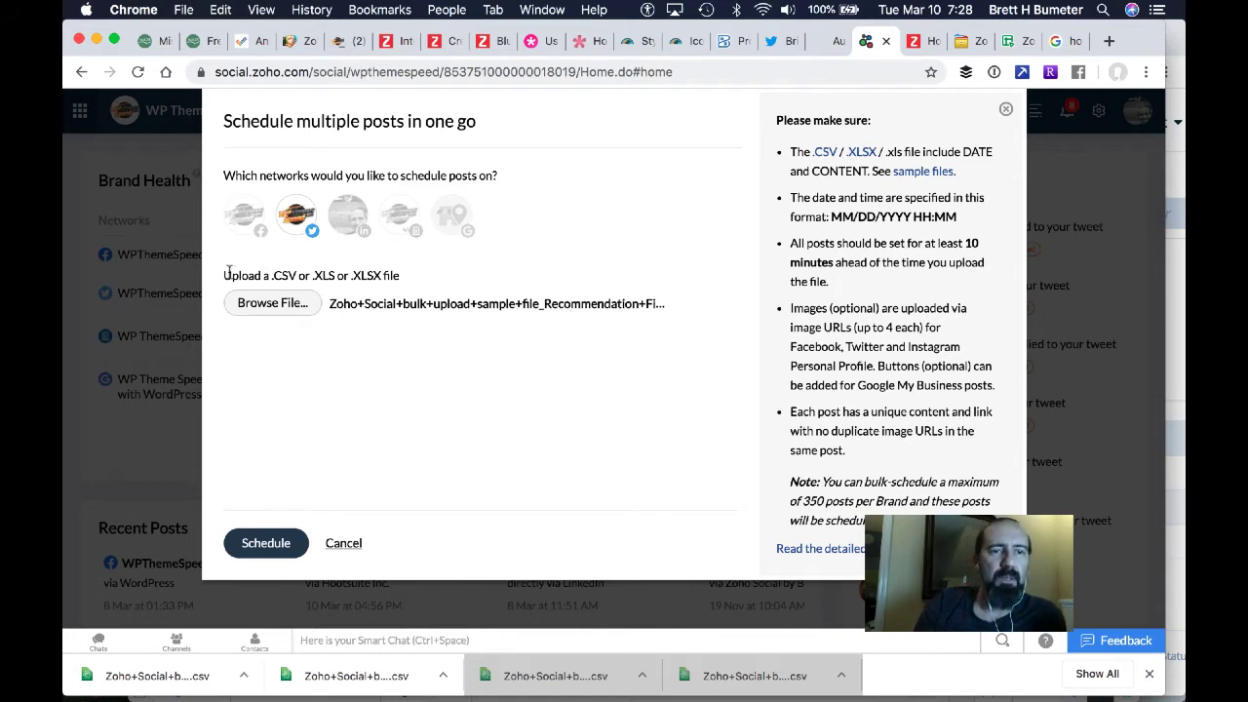
left_click_drag(229, 273, 363, 276)
left_click(434, 272)
triple_click(429, 273)
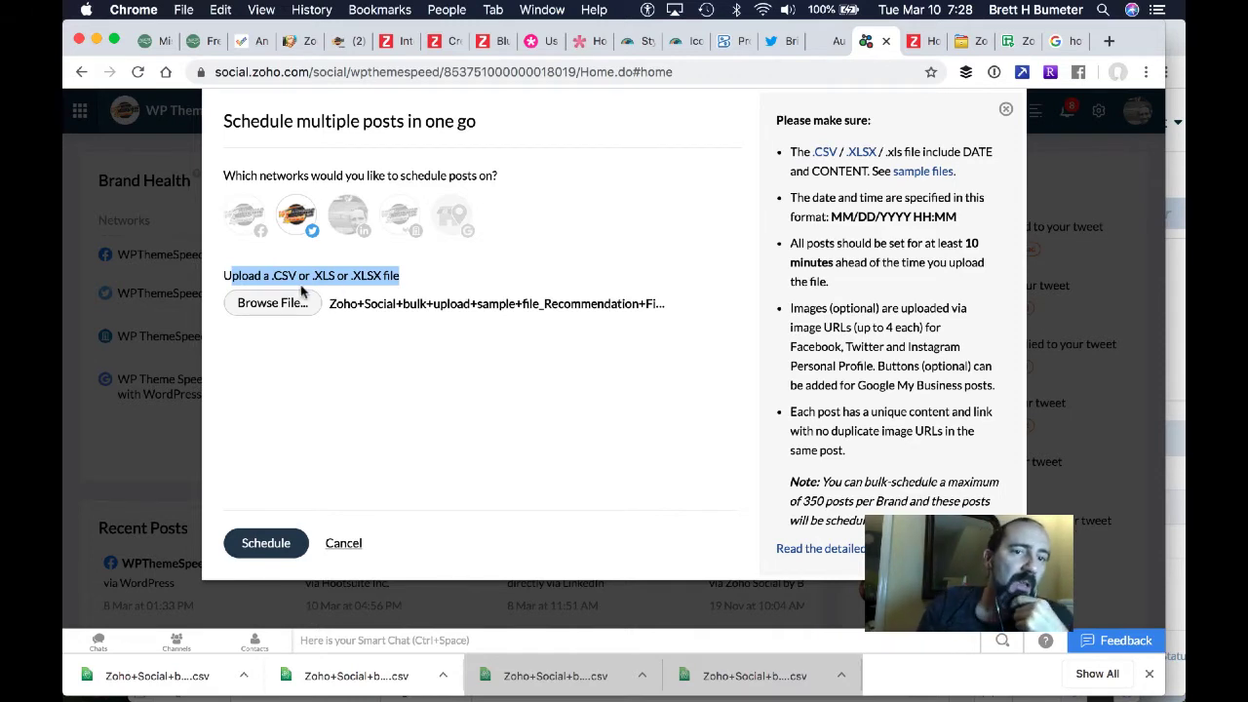
left_click(270, 549)
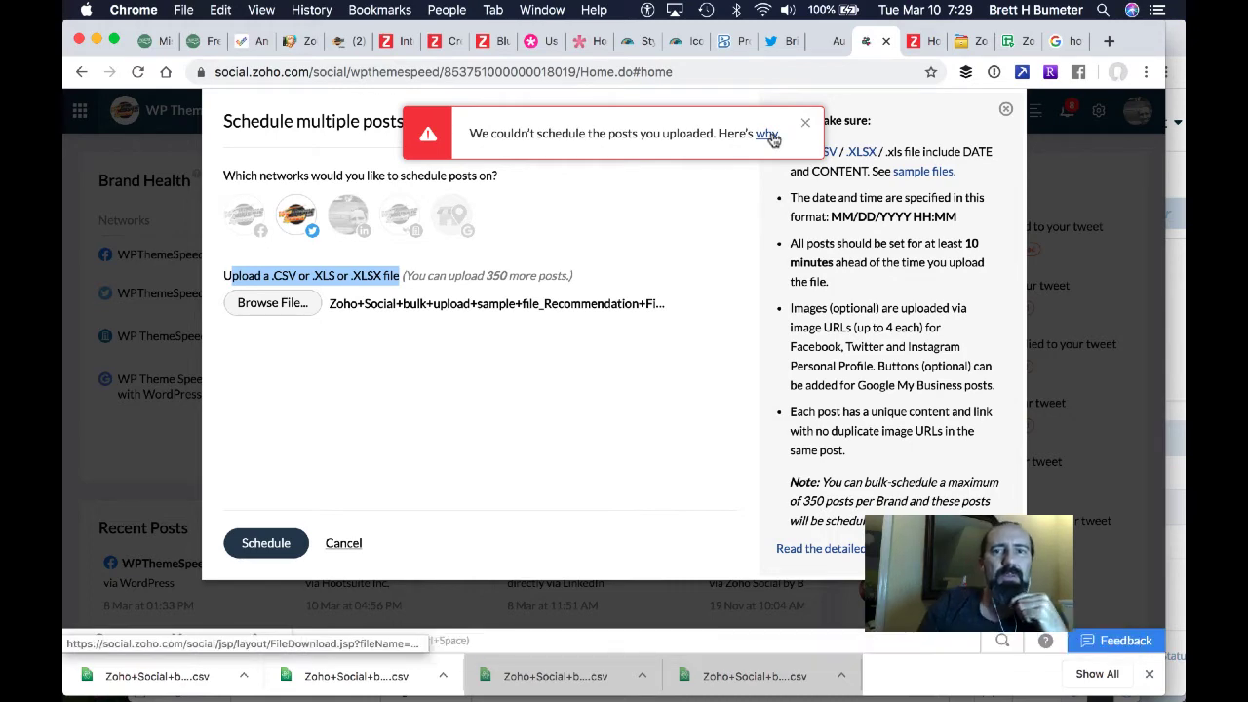
Step: Open the downloaded error report CSV in Atom and examine the error text at the end of each row for the required date format
left_click(156, 676)
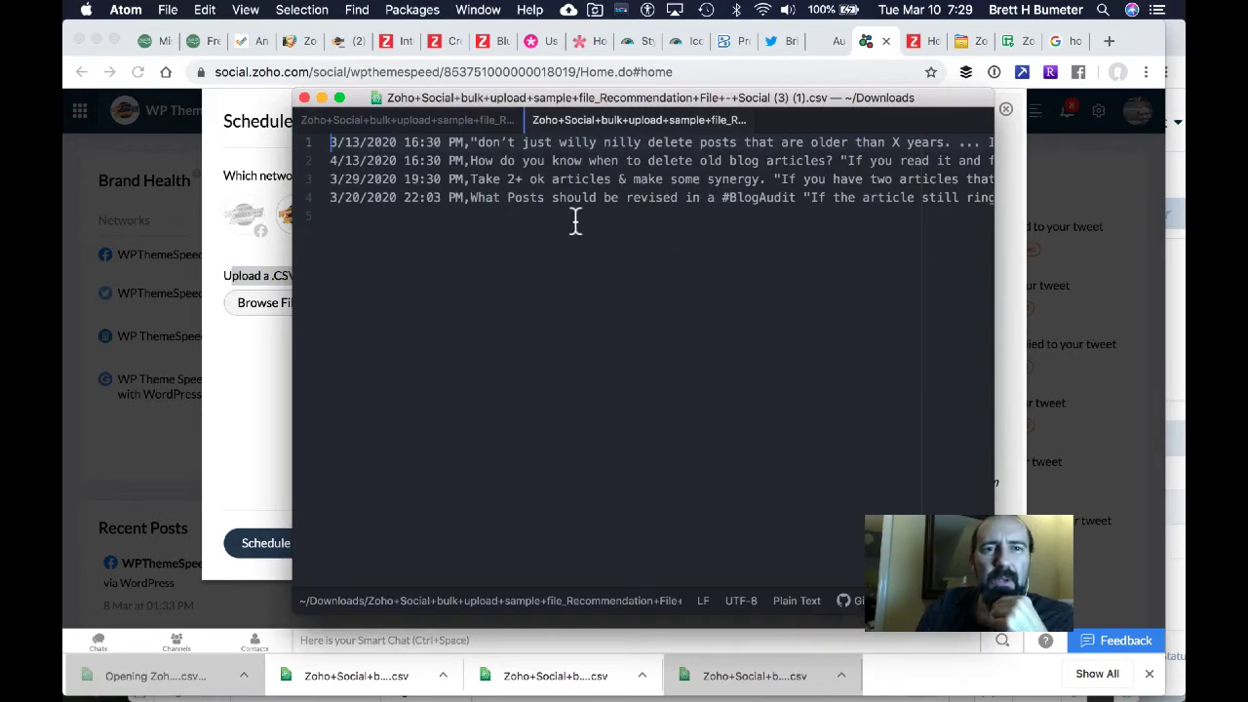
scroll(575, 222, "right", 10)
scroll(575, 223, "right", 15)
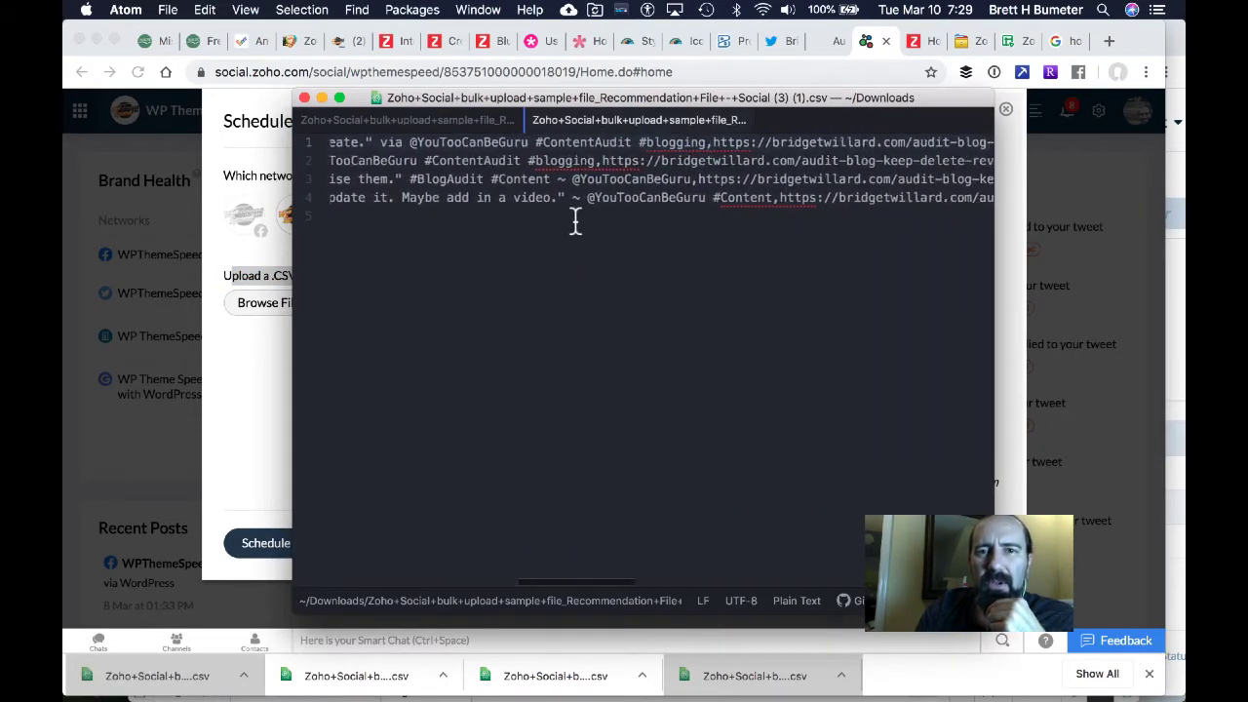
scroll(576, 222, "right", 20)
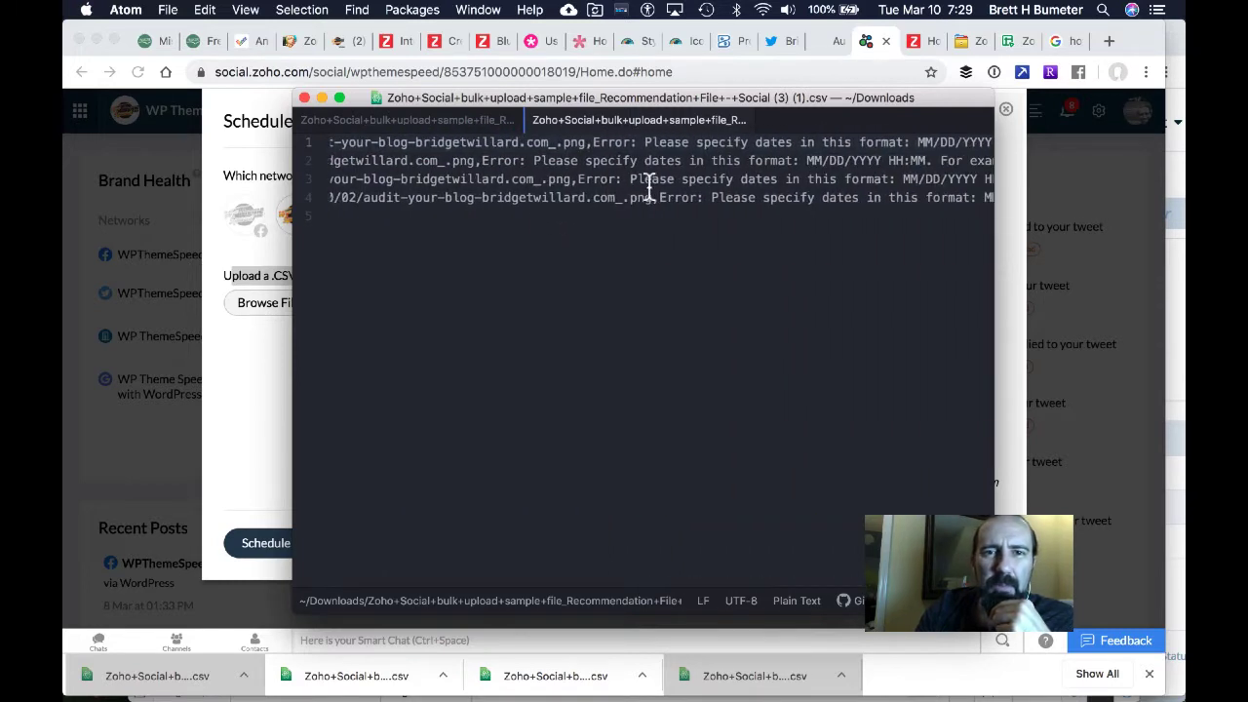
scroll(654, 190, "right", 10)
scroll(653, 190, "right", 3)
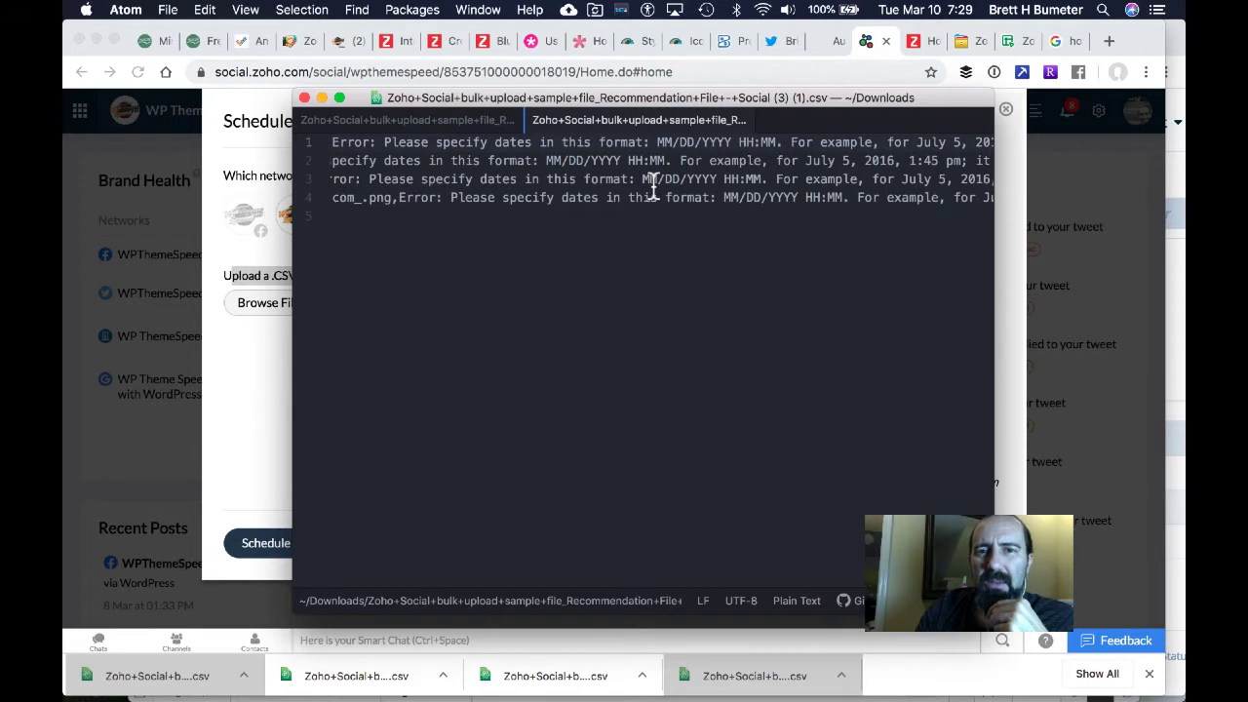
scroll(652, 188, "right", 15)
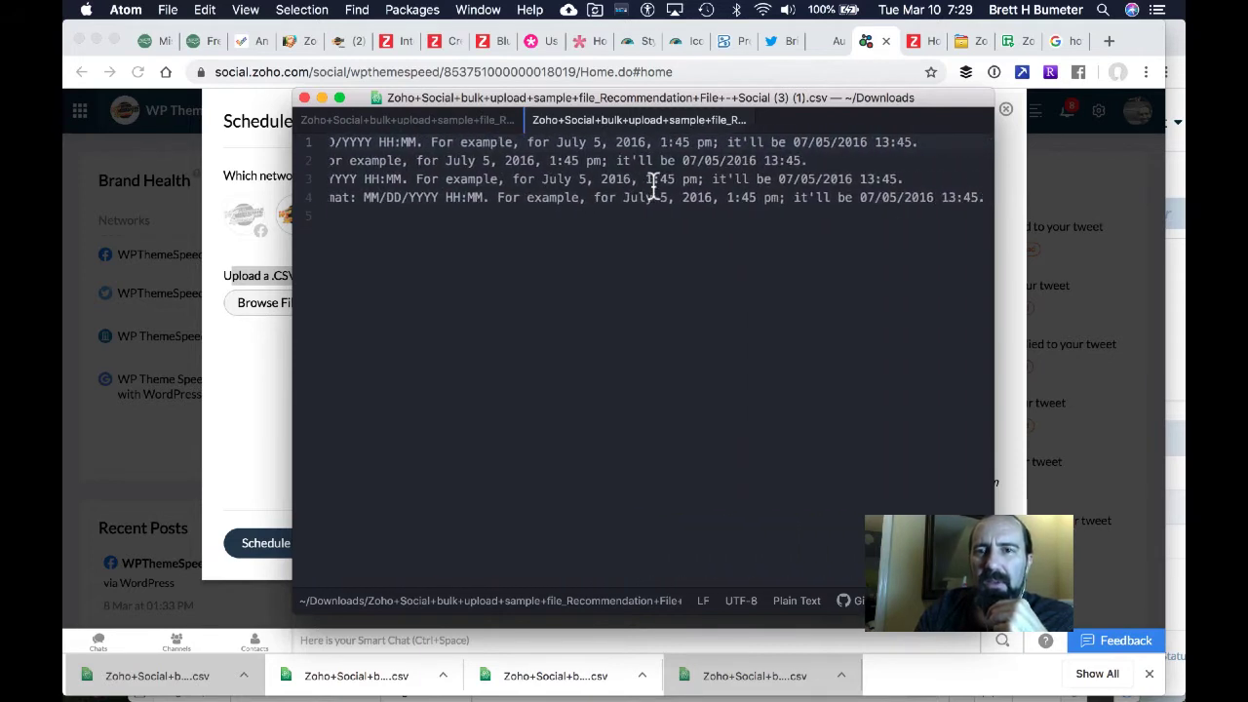
scroll(700, 200, "left", 6)
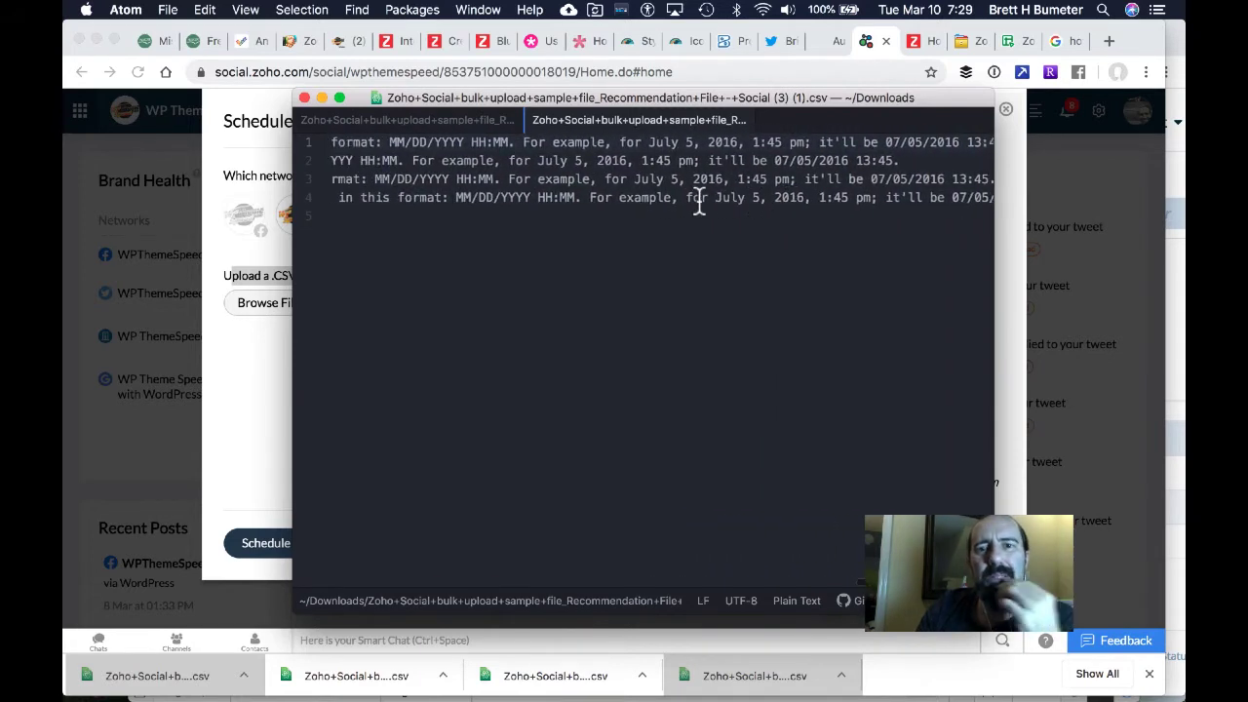
scroll(698, 203, "right", 5)
scroll(698, 203, "left", 9)
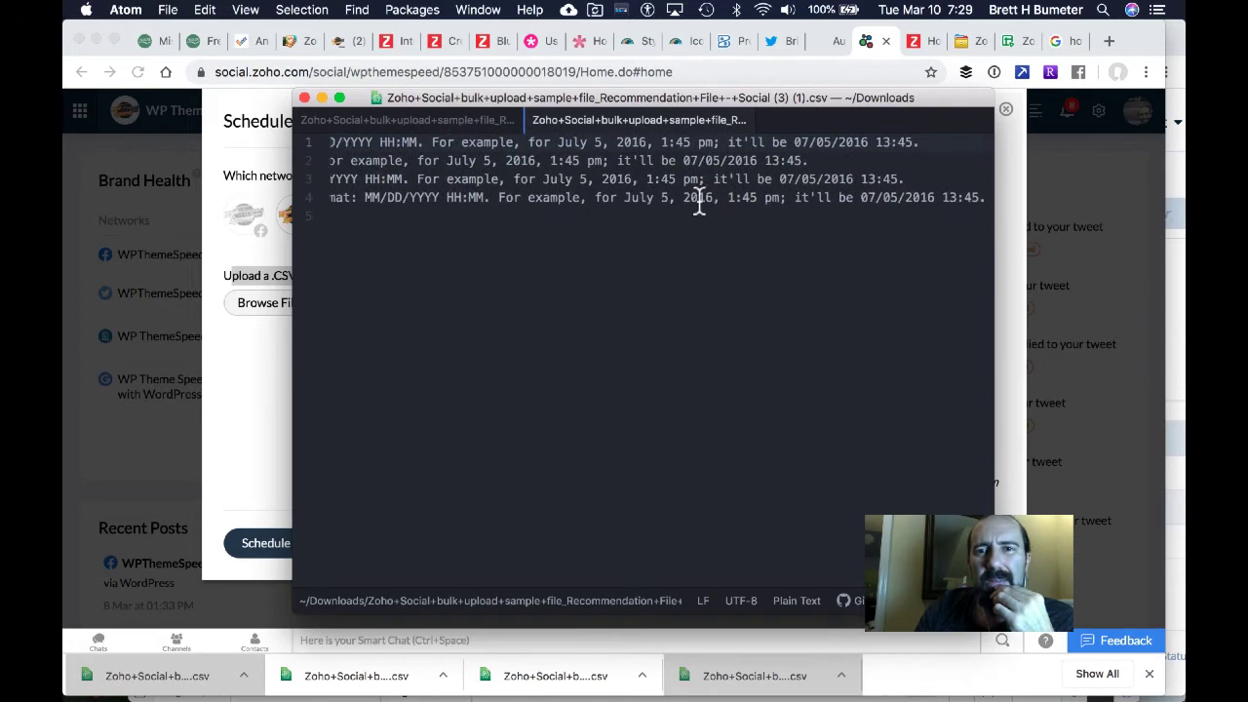
scroll(698, 203, "right", 4)
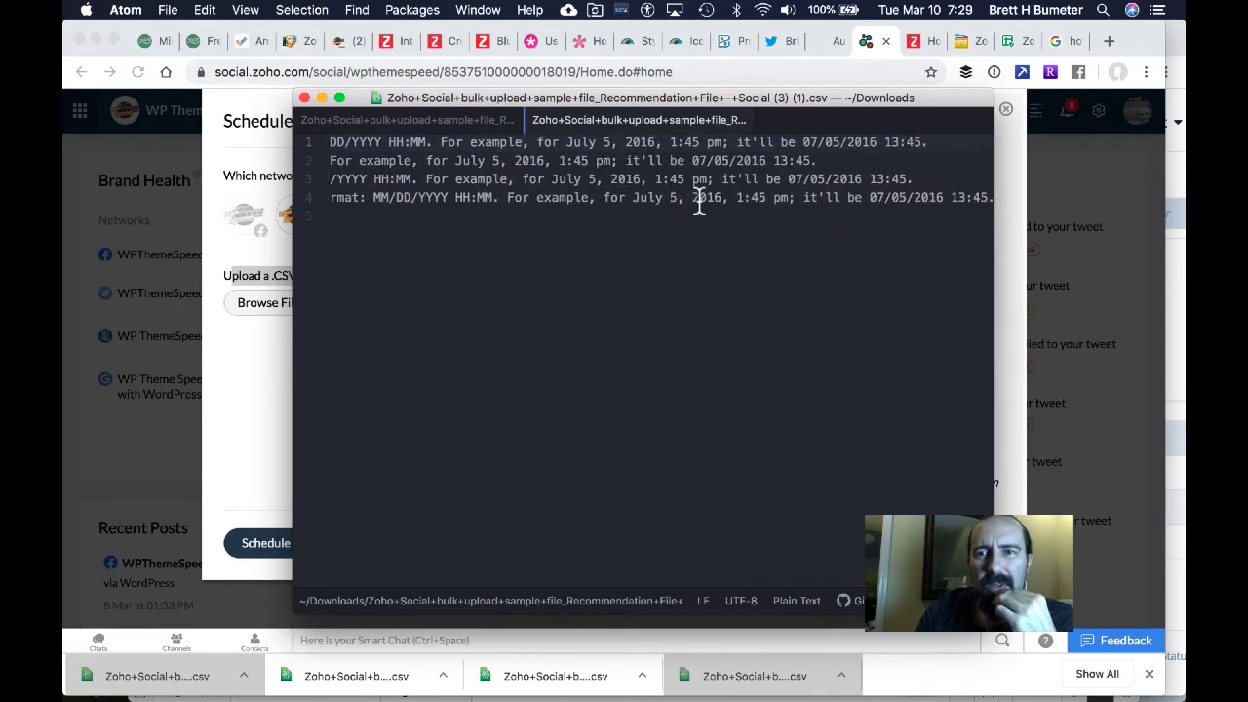
scroll(698, 203, "left", 4)
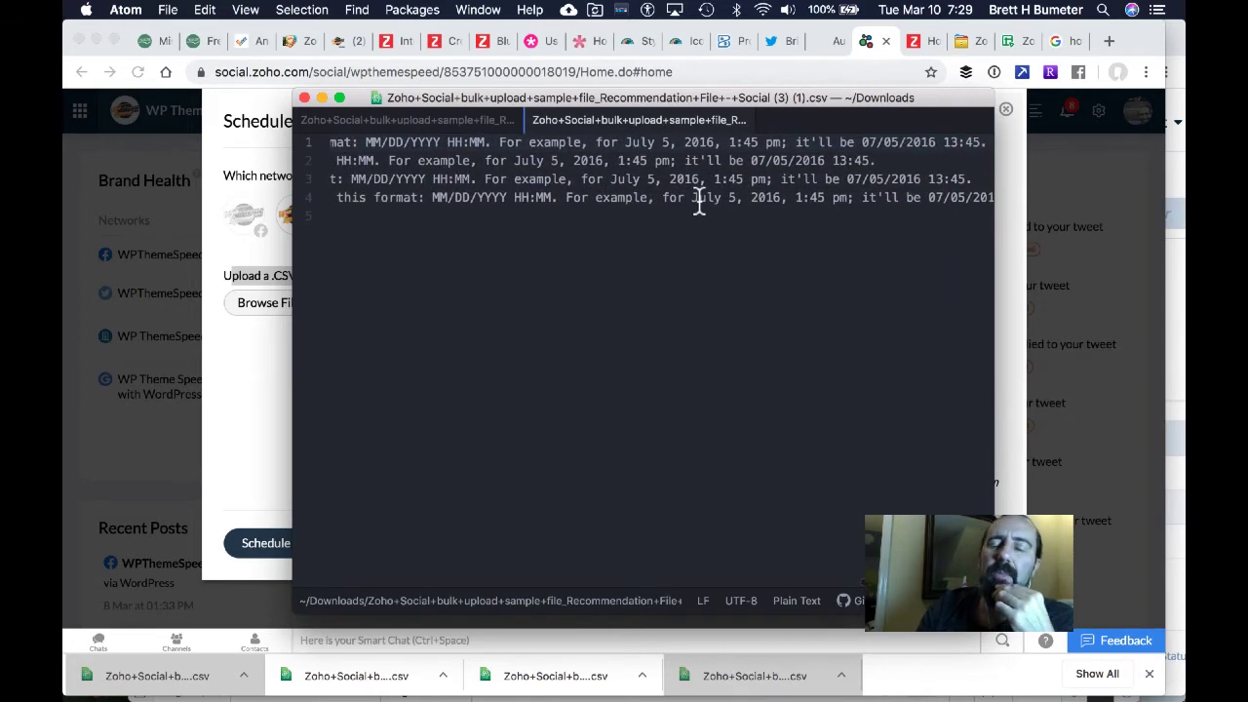
scroll(883, 156, "right", 4)
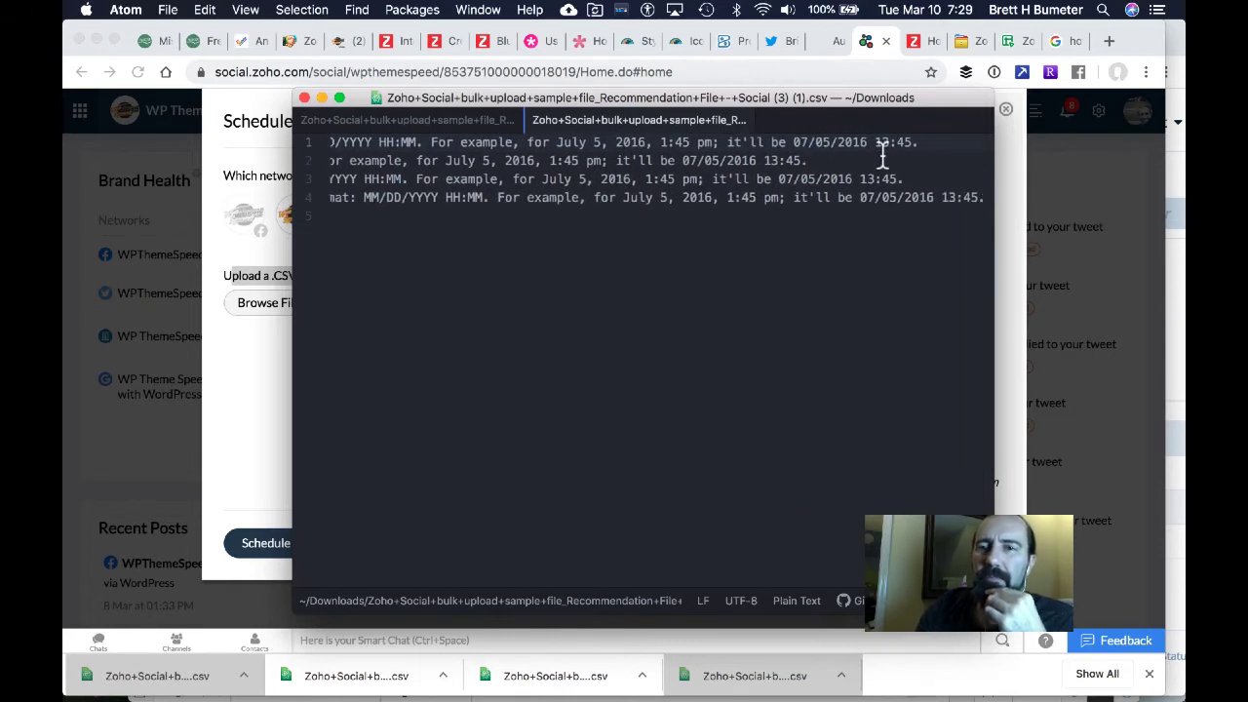
left_click(724, 145)
left_click_drag(724, 143, 711, 144)
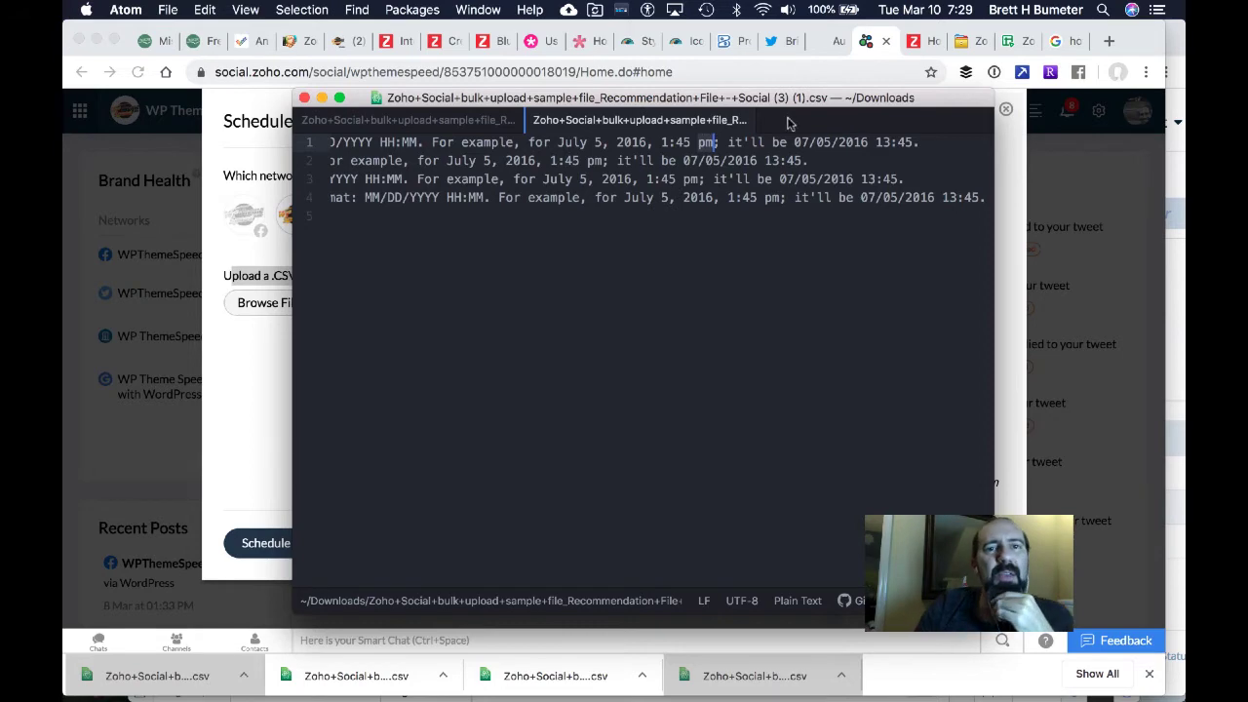
Step: Switch back to the Zoho Sheet file and remove PM from cells A1 and A2 so they read 3/13/2020 16:30 and 4/13/2020 16:30
left_click(1016, 43)
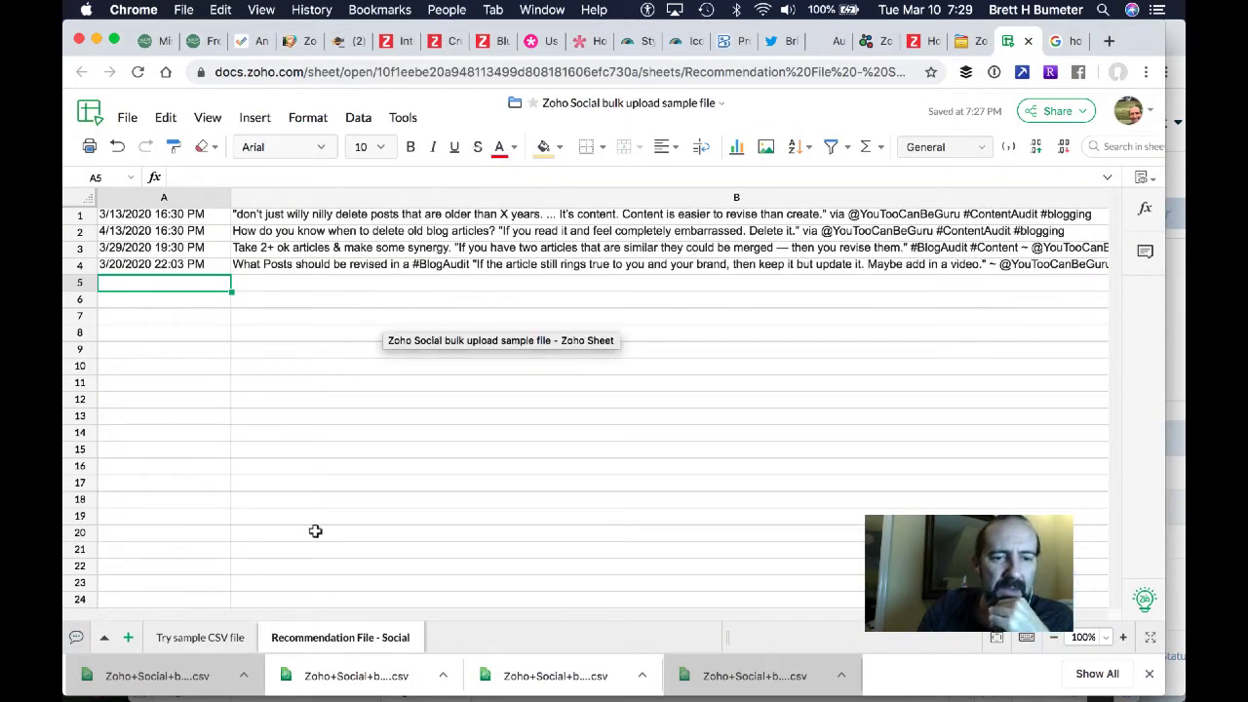
left_click(182, 213)
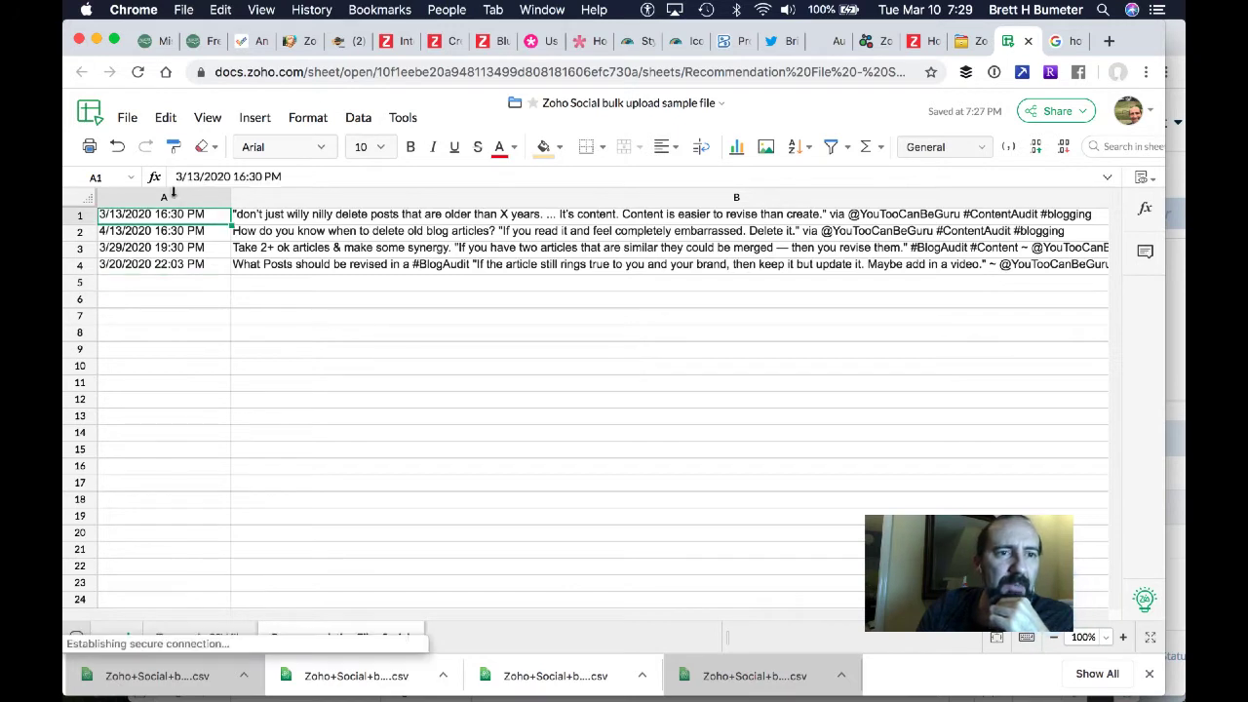
double_click(261, 176)
key("BackSpace")
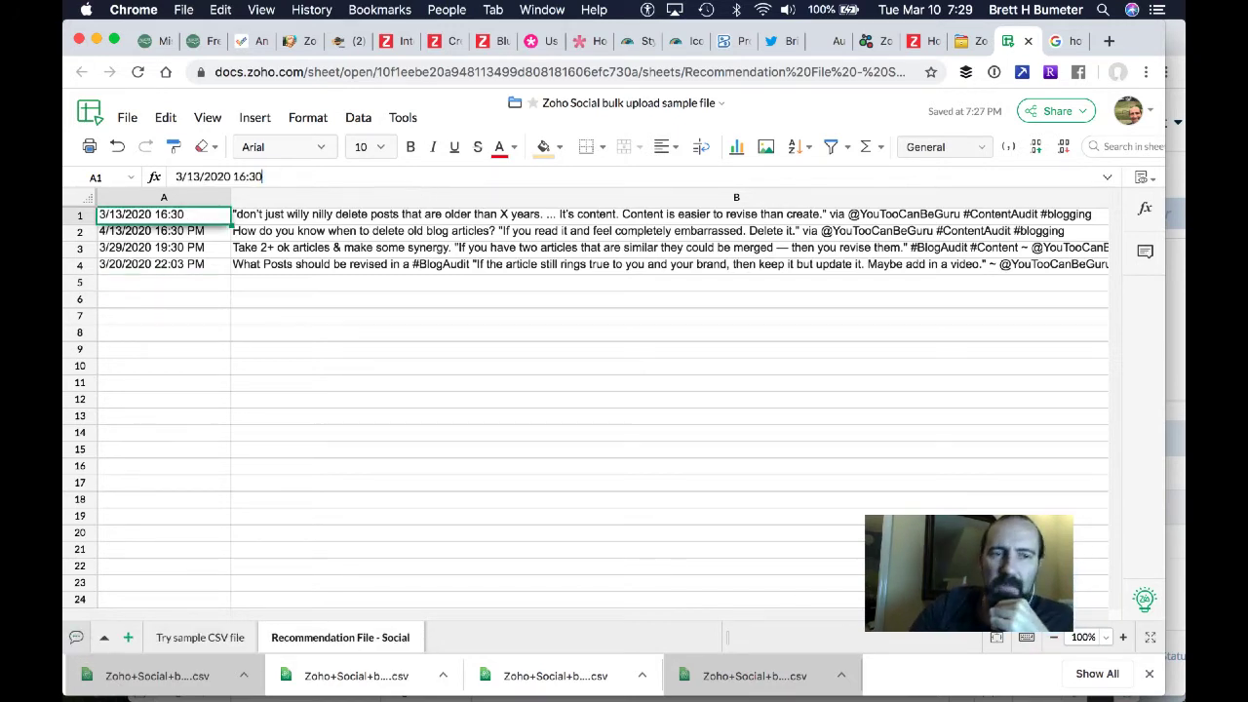
key("Return")
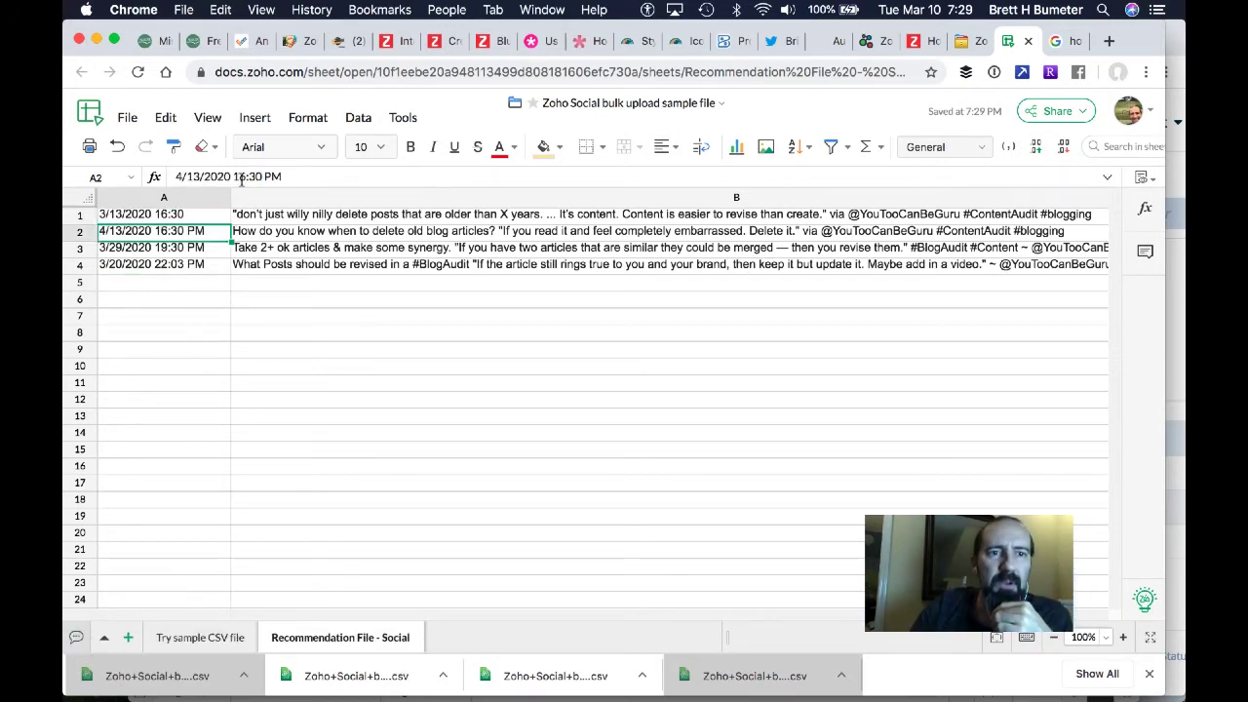
left_click(300, 177)
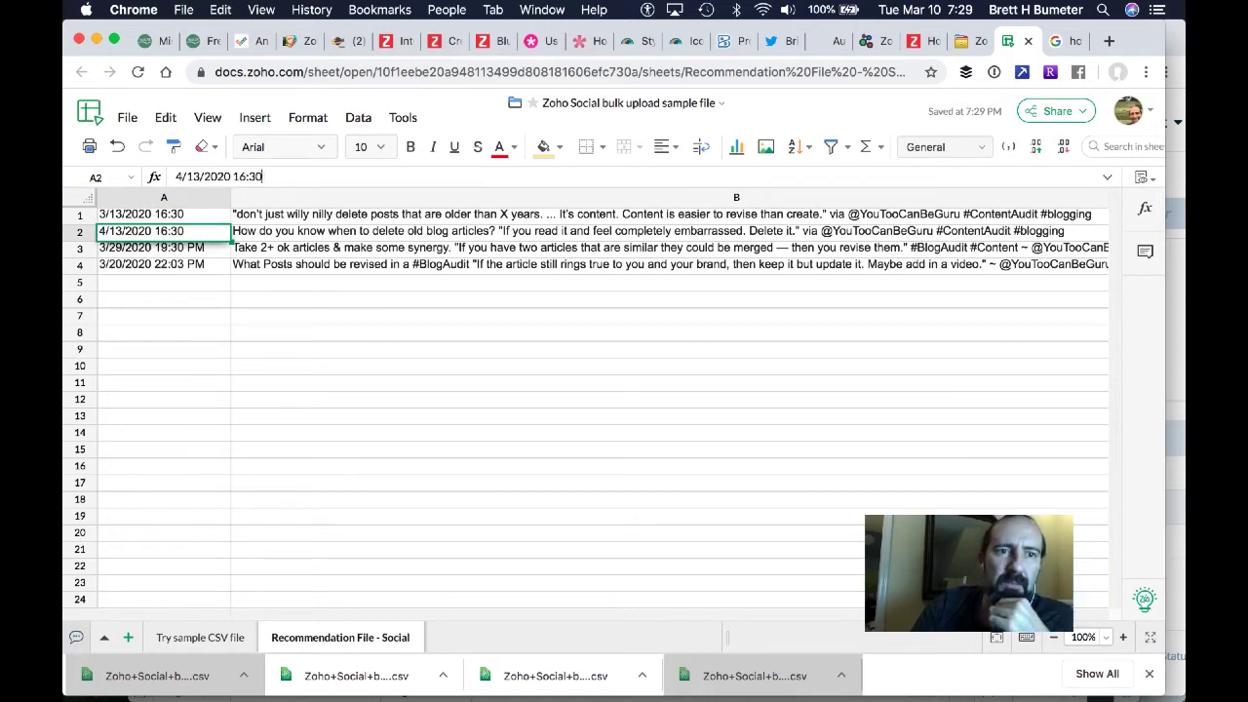
key("Return")
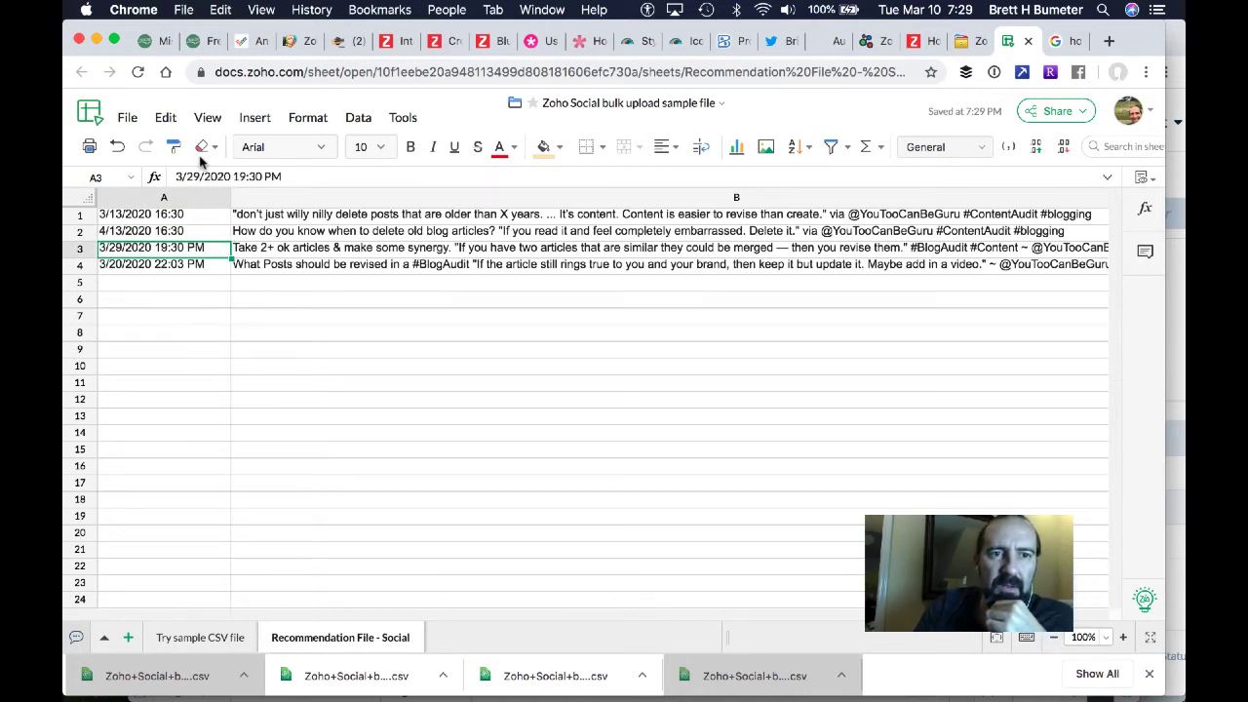
Step: Remove PM from cells A3 and A4 so they read 3/29/2020 19:30 and 3/20/2020 22:03
left_click(298, 169)
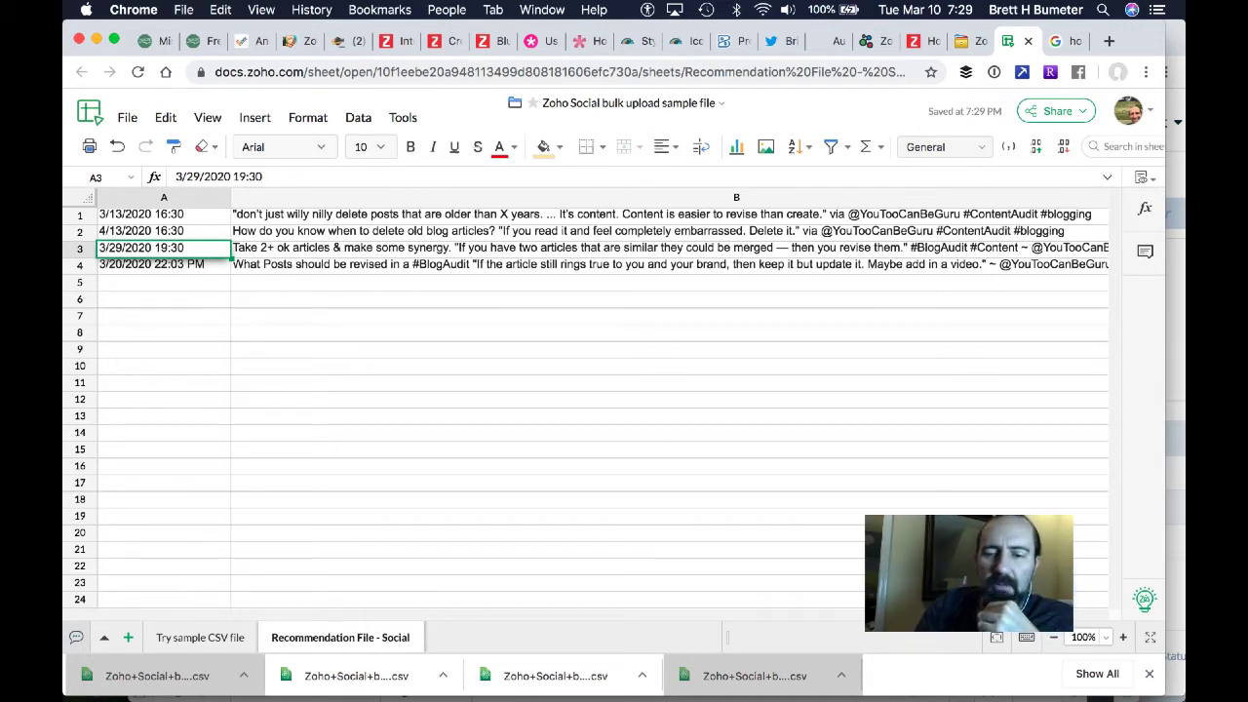
key("Return")
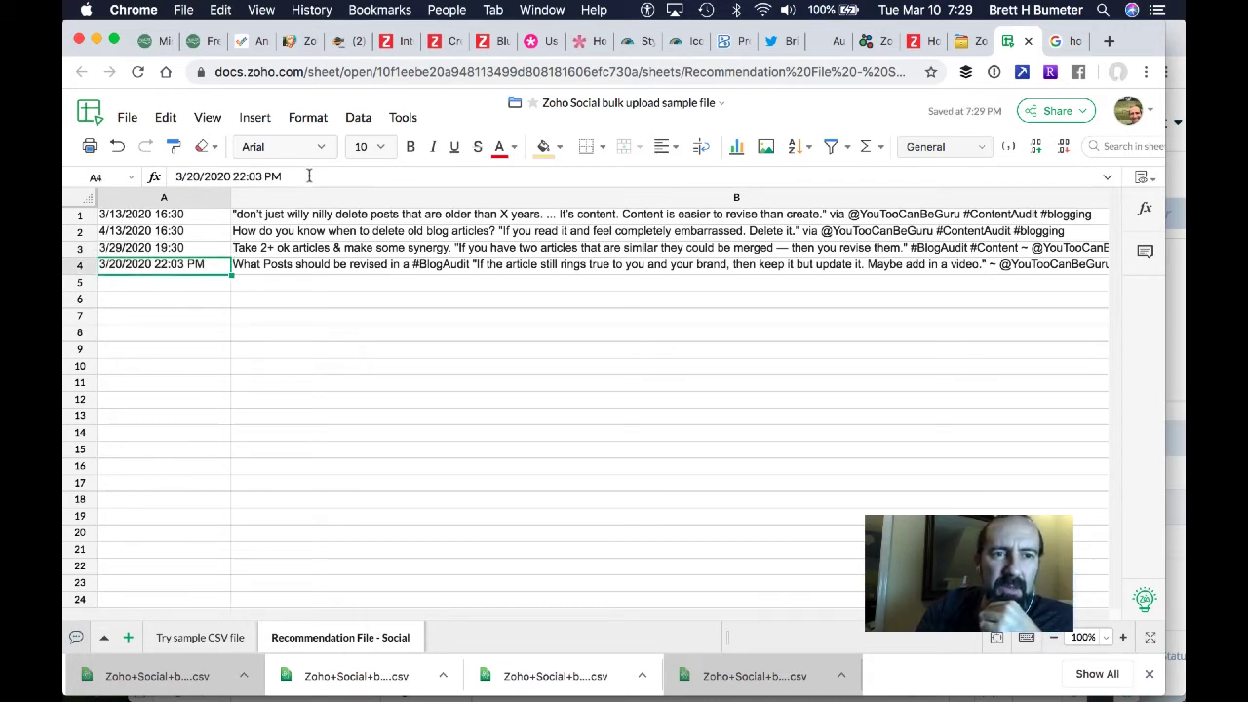
left_click(310, 175)
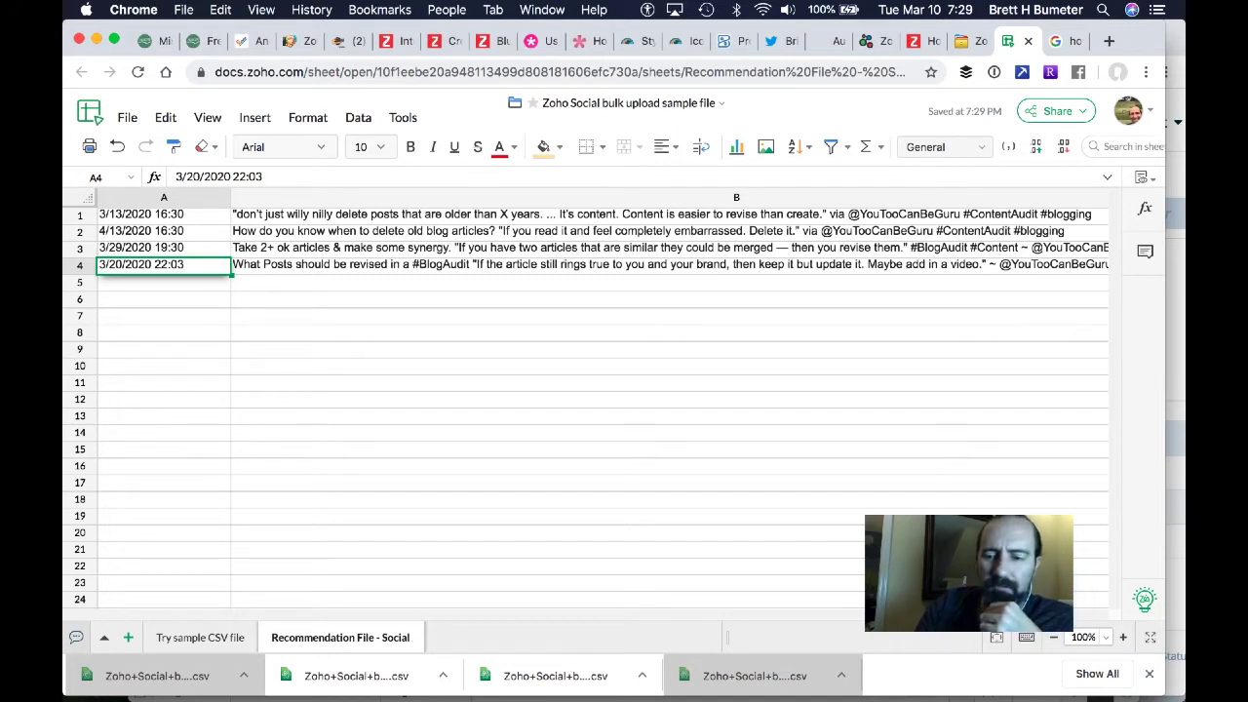
key("Return")
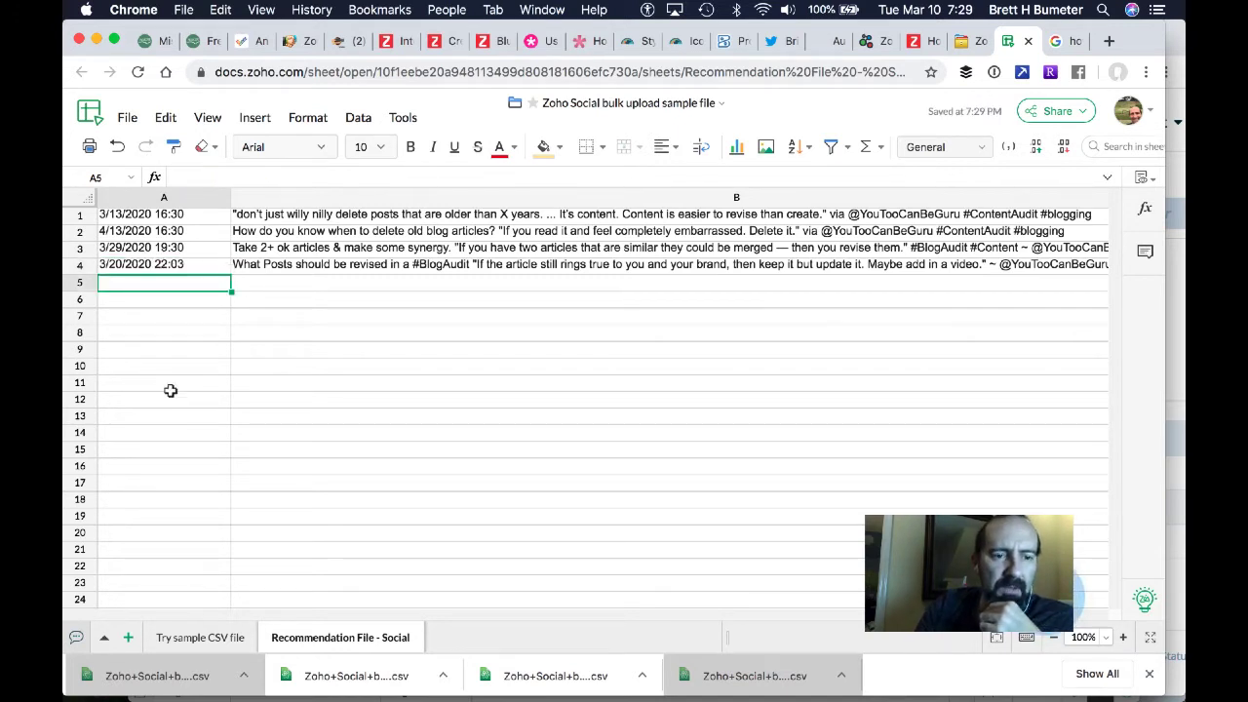
Step: Reopen the error report in Atom and compare its example date format with the edited dates in the sheet
left_click(184, 687)
scroll(804, 190, "right", 5)
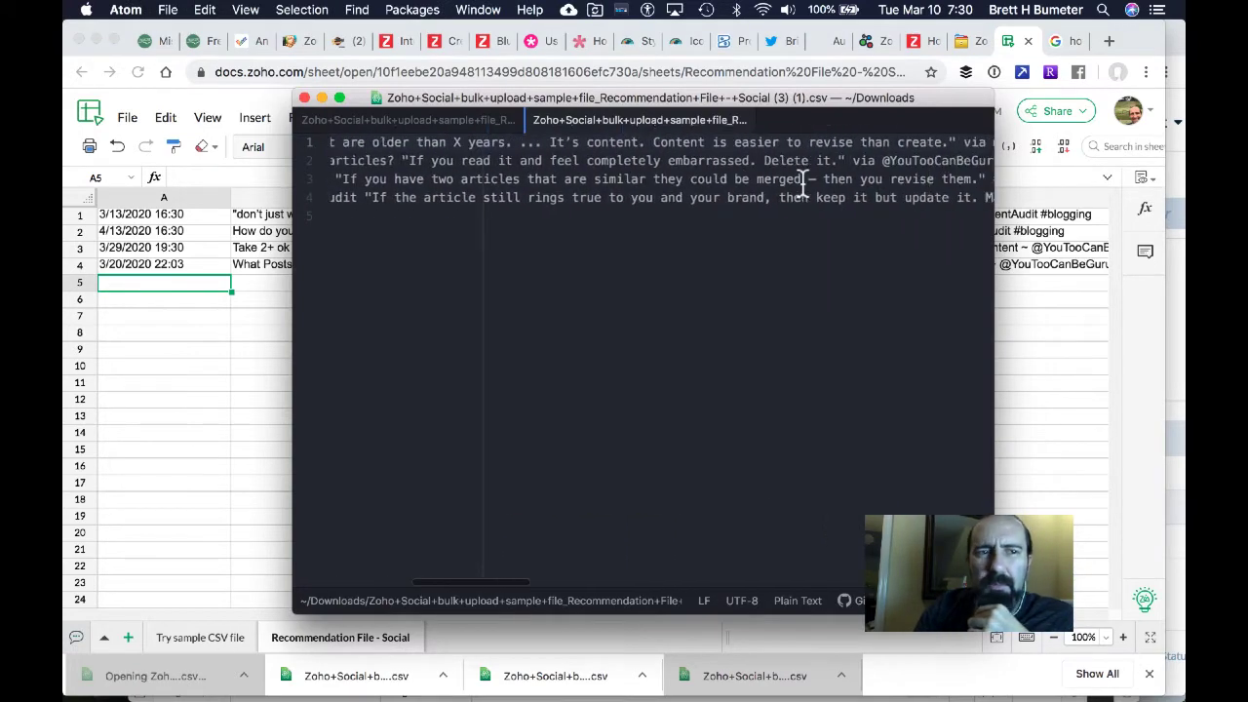
scroll(803, 184, "right", 15)
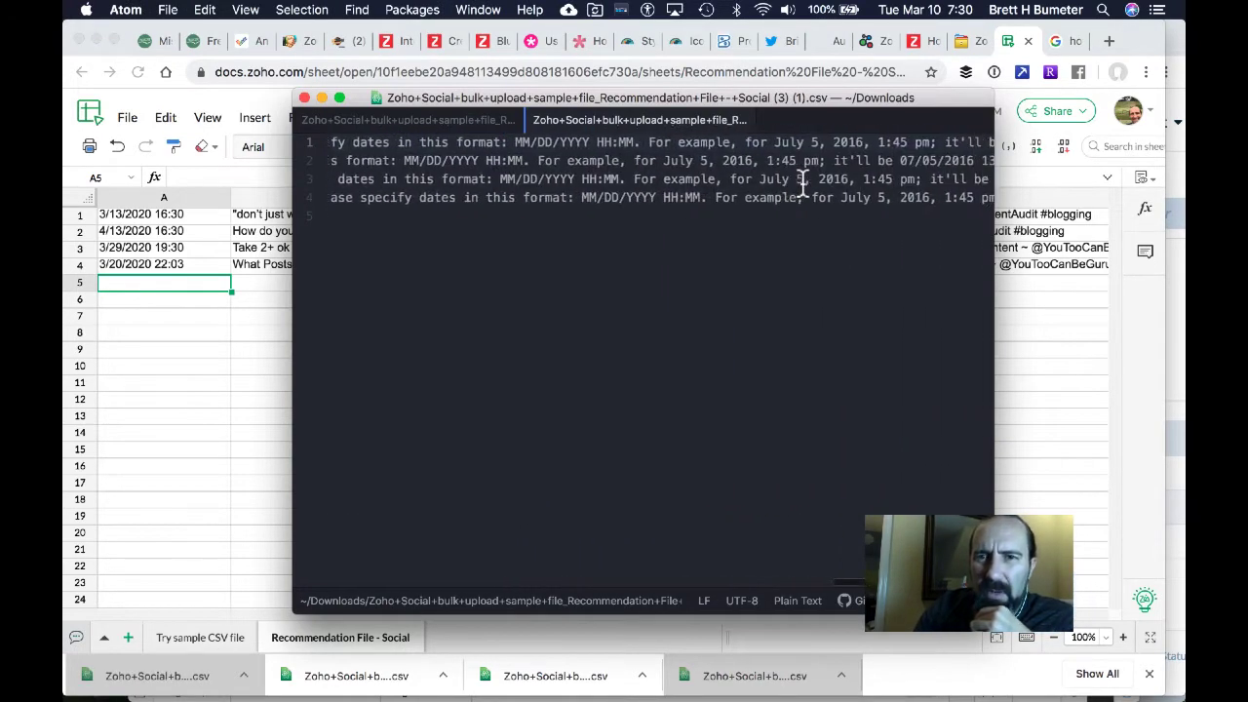
scroll(802, 184, "right", 5)
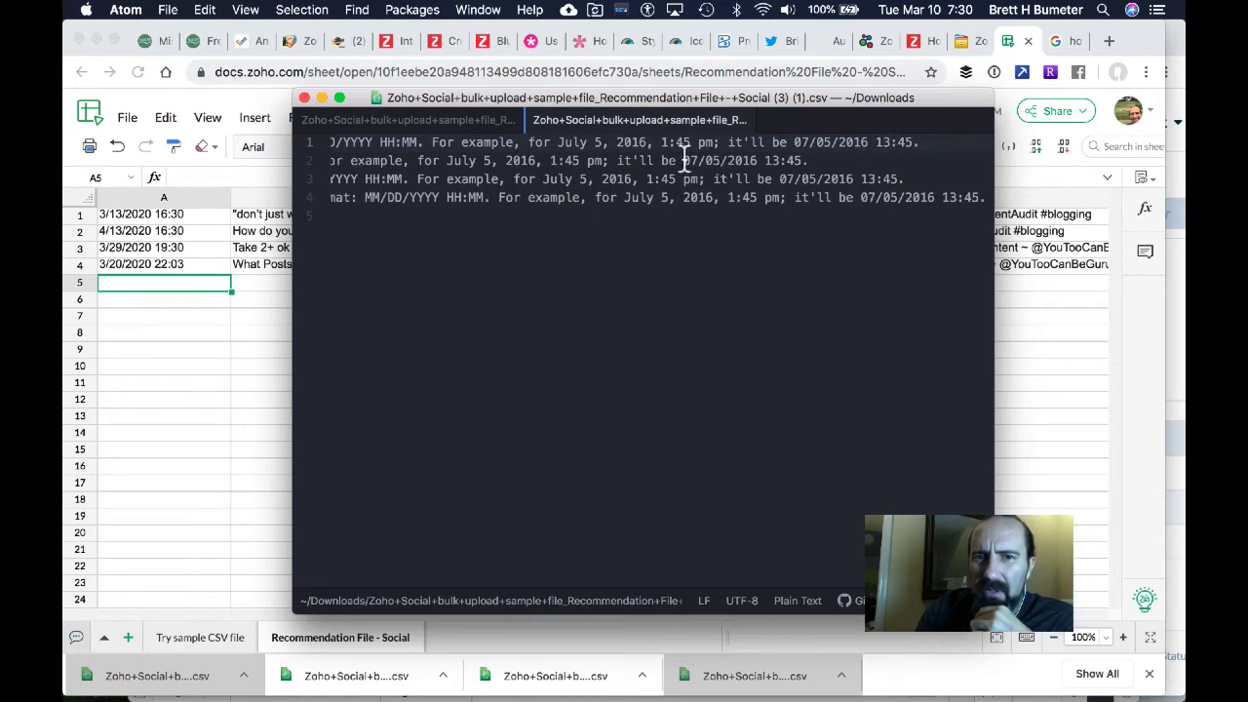
left_click_drag(684, 161, 804, 161)
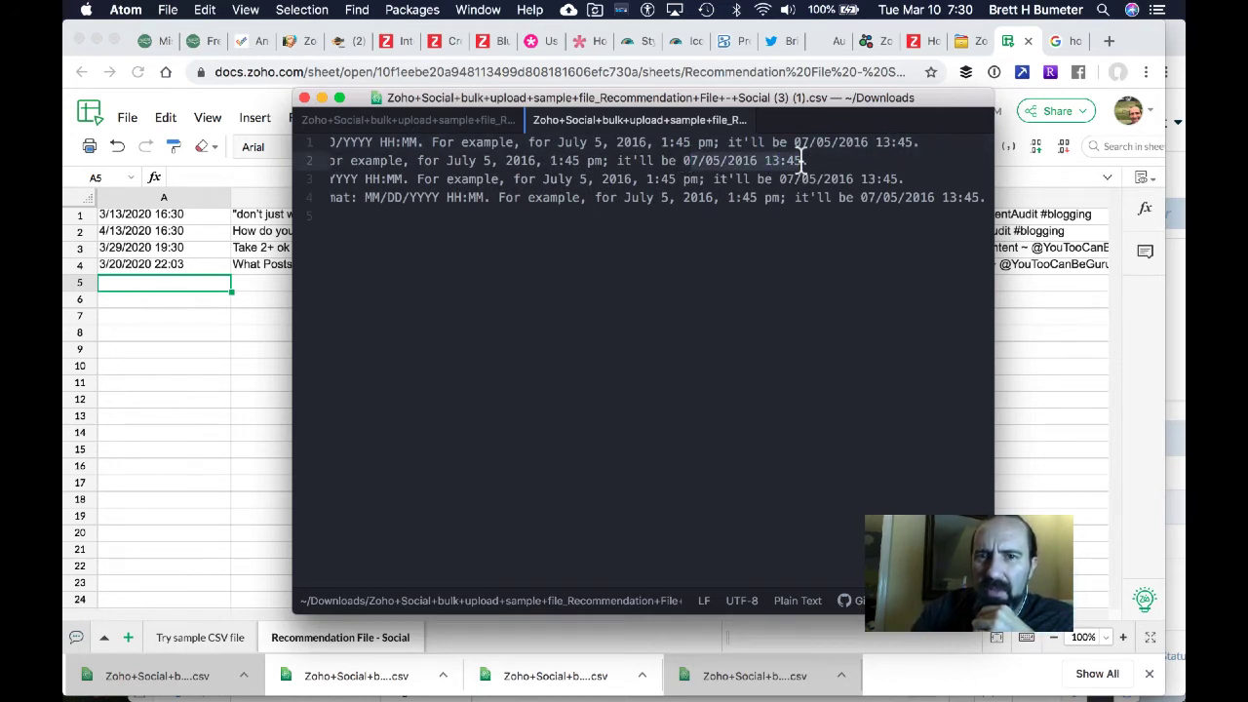
Step: Return to the spreadsheet and download the corrected Recommendation File - Social sheet as Comma Separated Values
left_click(236, 357)
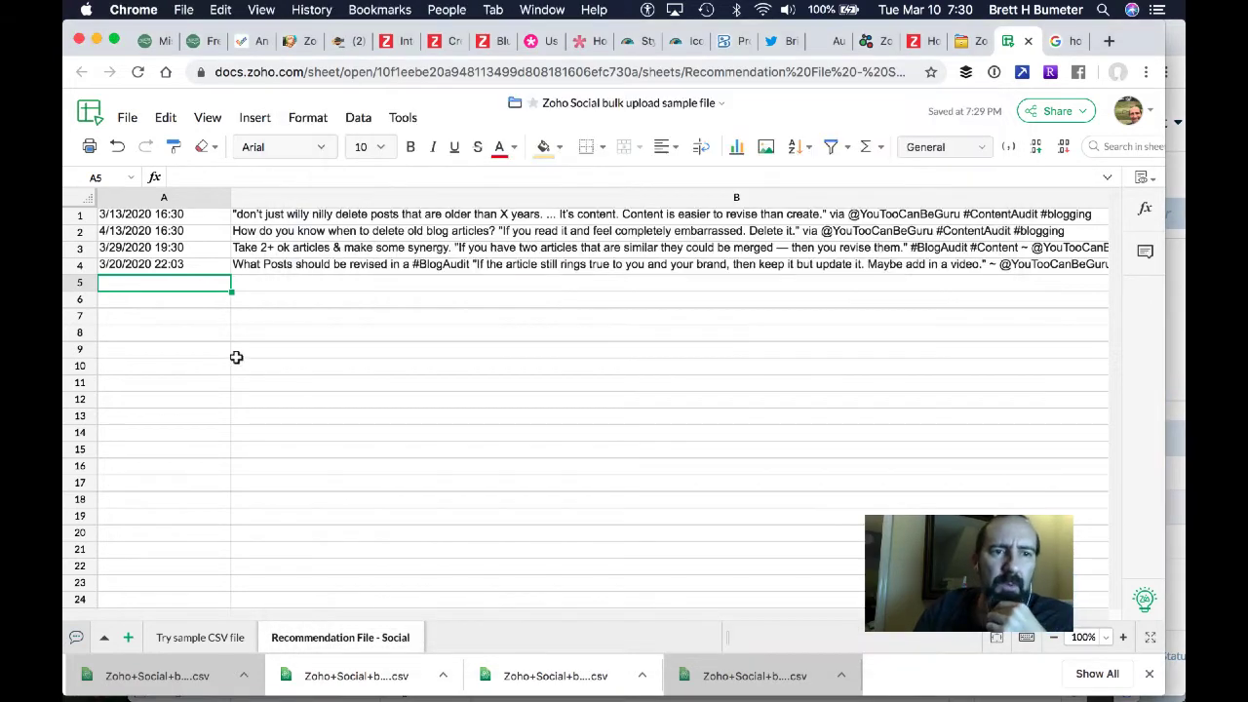
left_click(126, 117)
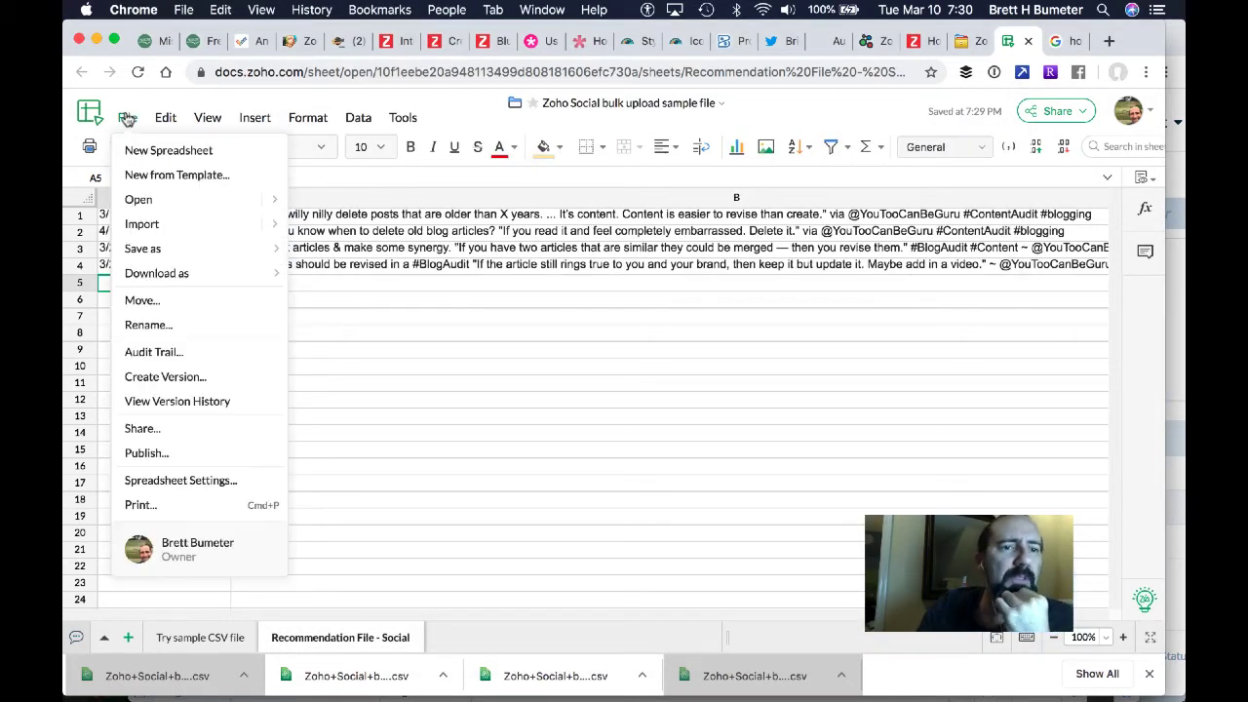
mouse_move(190, 279)
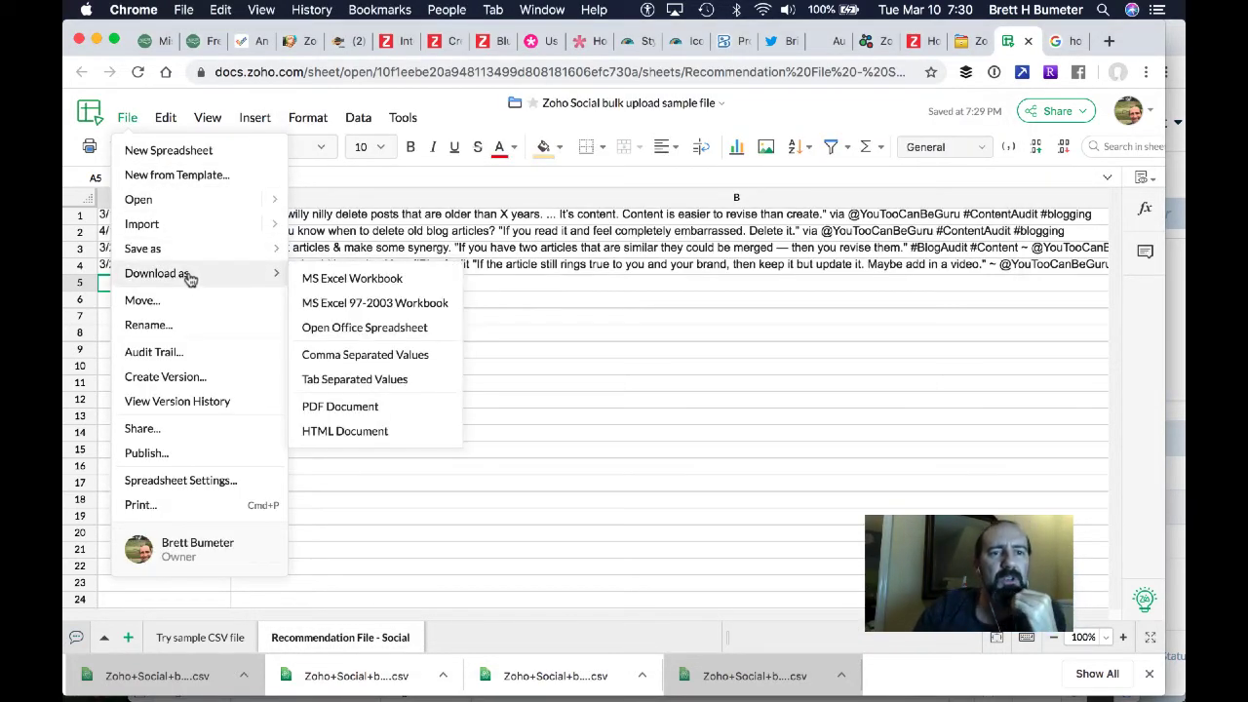
left_click(364, 355)
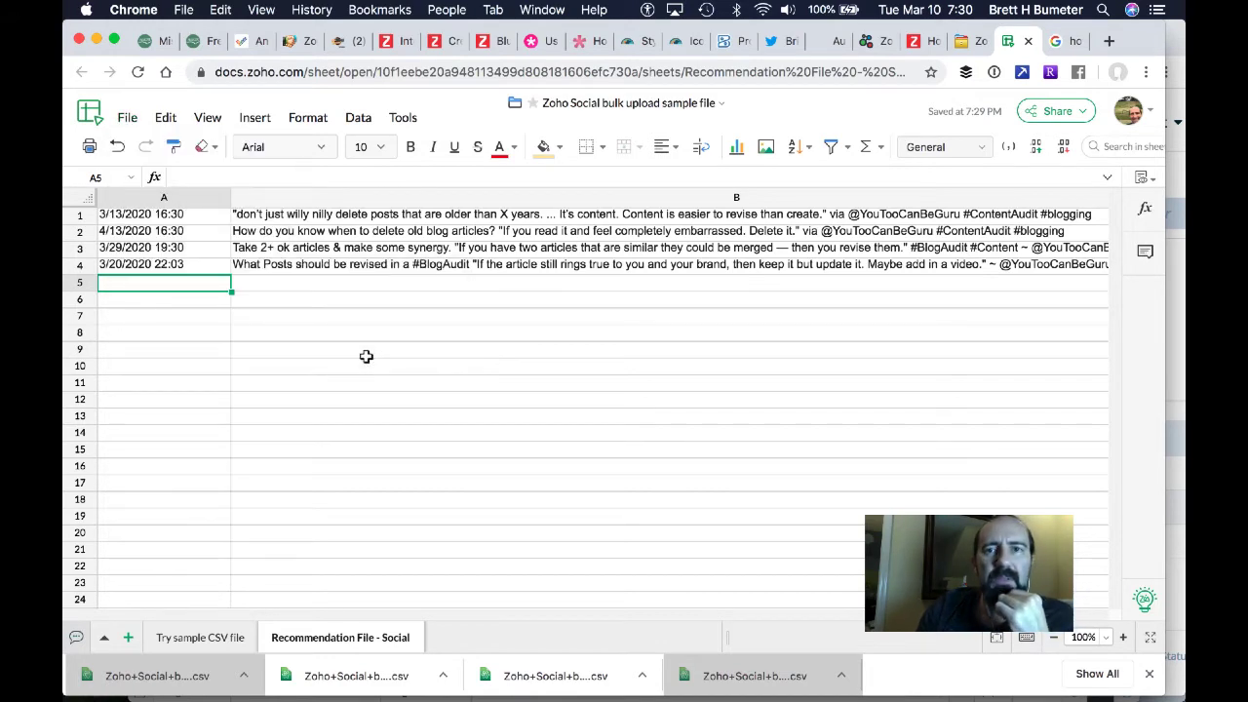
Step: Switch back to Zoho Social and restart the bulk scheduling of posts with only the Twitter network selected
left_click(874, 41)
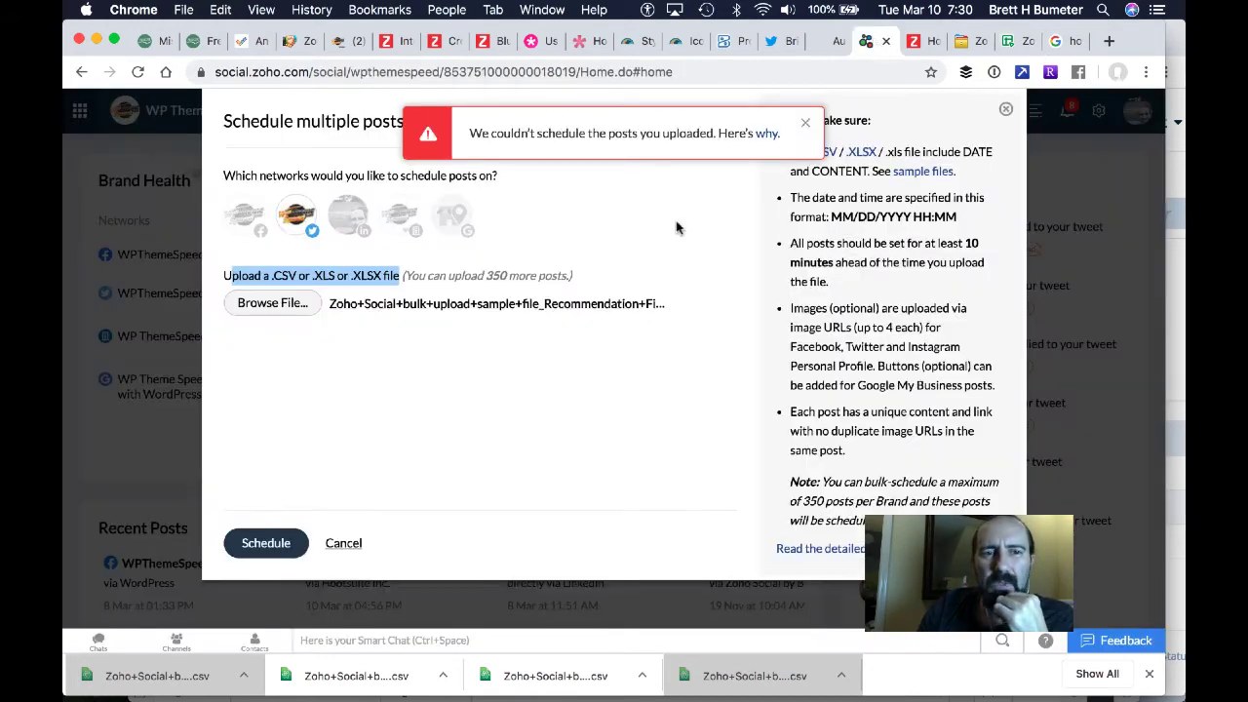
left_click(341, 544)
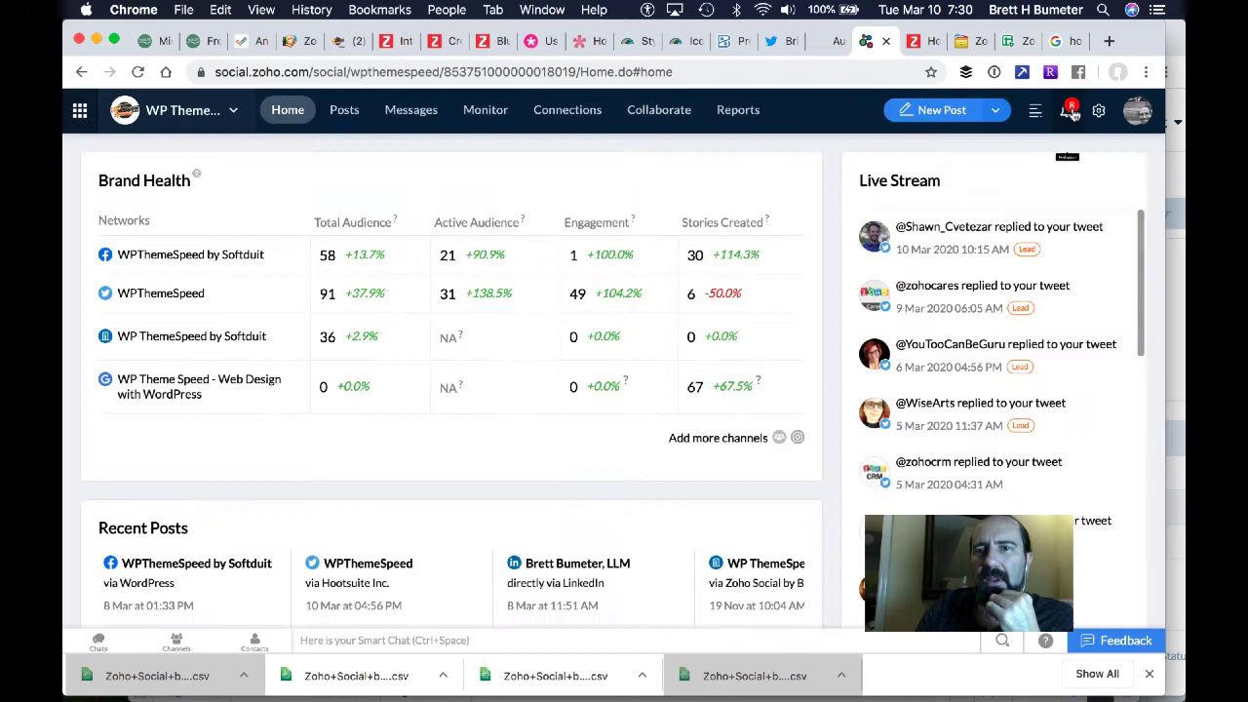
left_click(996, 110)
left_click(928, 168)
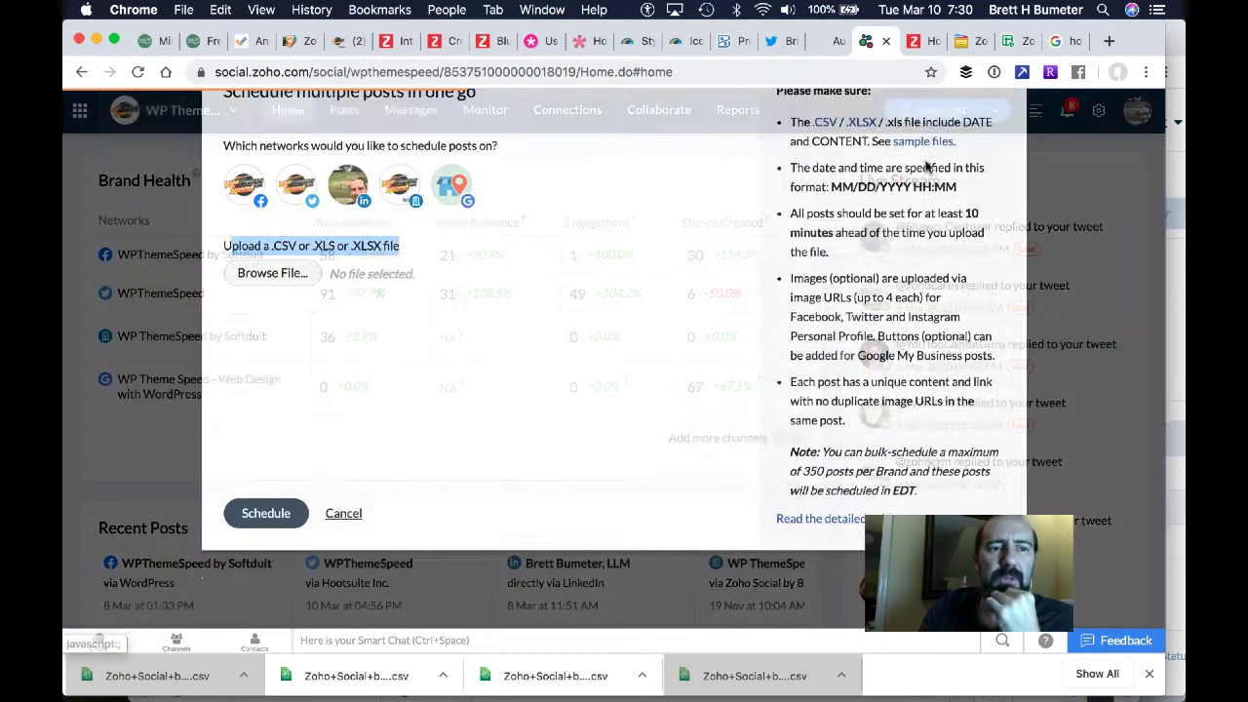
left_click(341, 220)
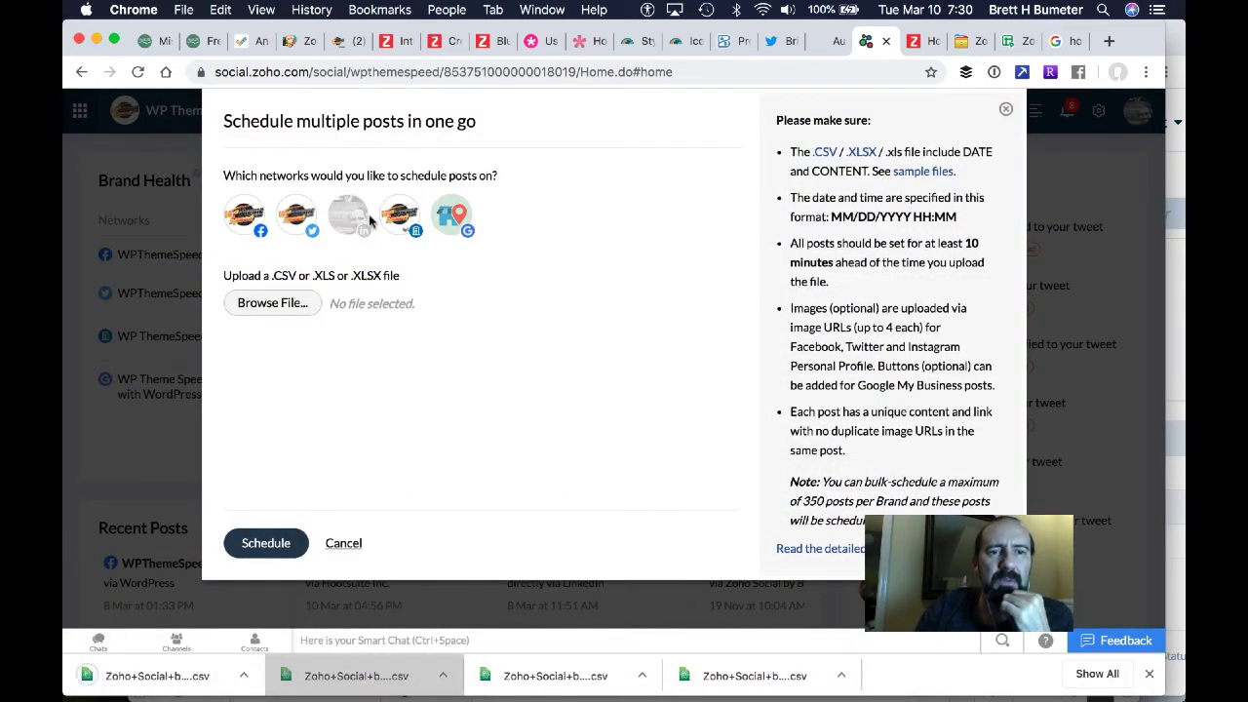
left_click(399, 219)
left_click(446, 222)
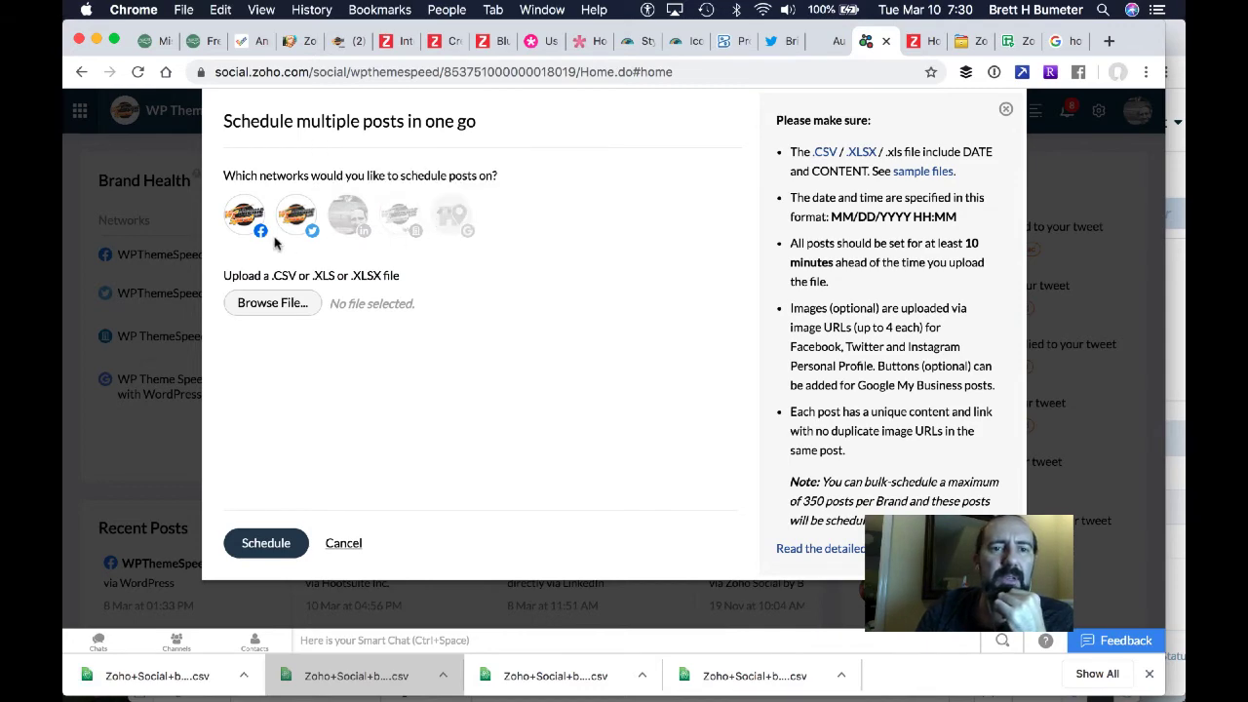
left_click(243, 219)
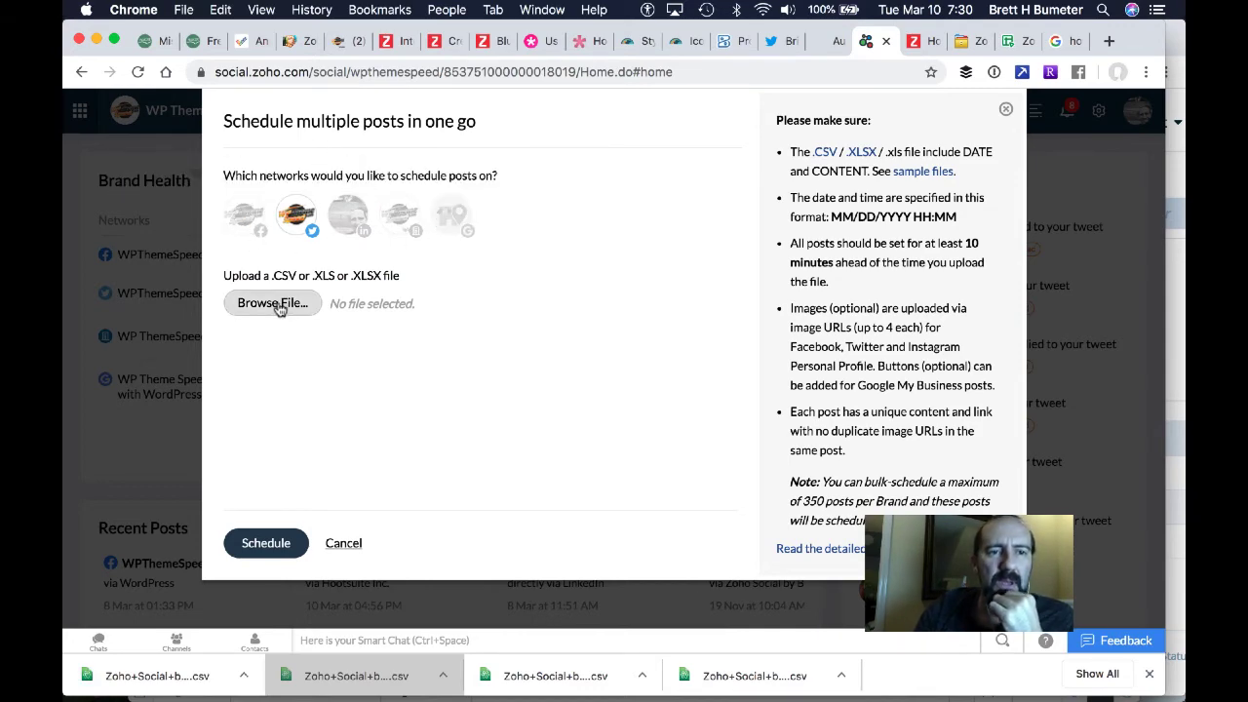
Step: Upload Zoho+Social+bulk+upload+sample+file_Recommendation+File+-+Social (4).csv from Downloads and try to schedule its posts
left_click(273, 303)
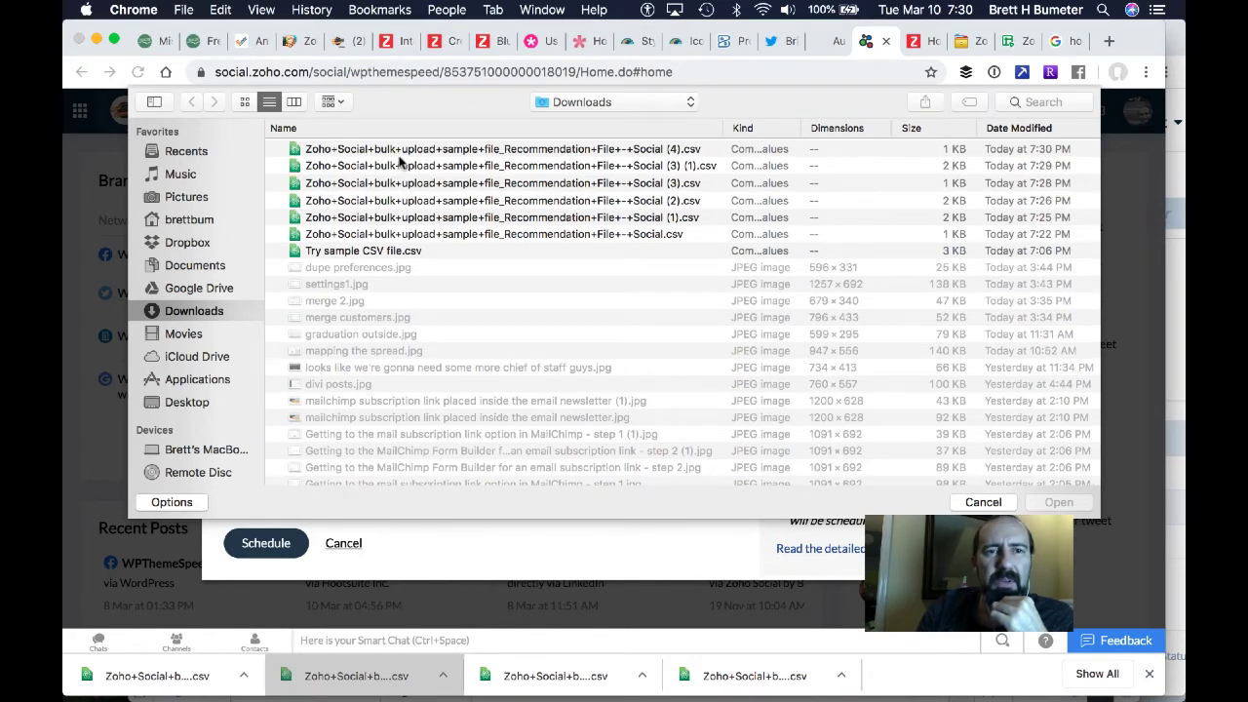
left_click(399, 151)
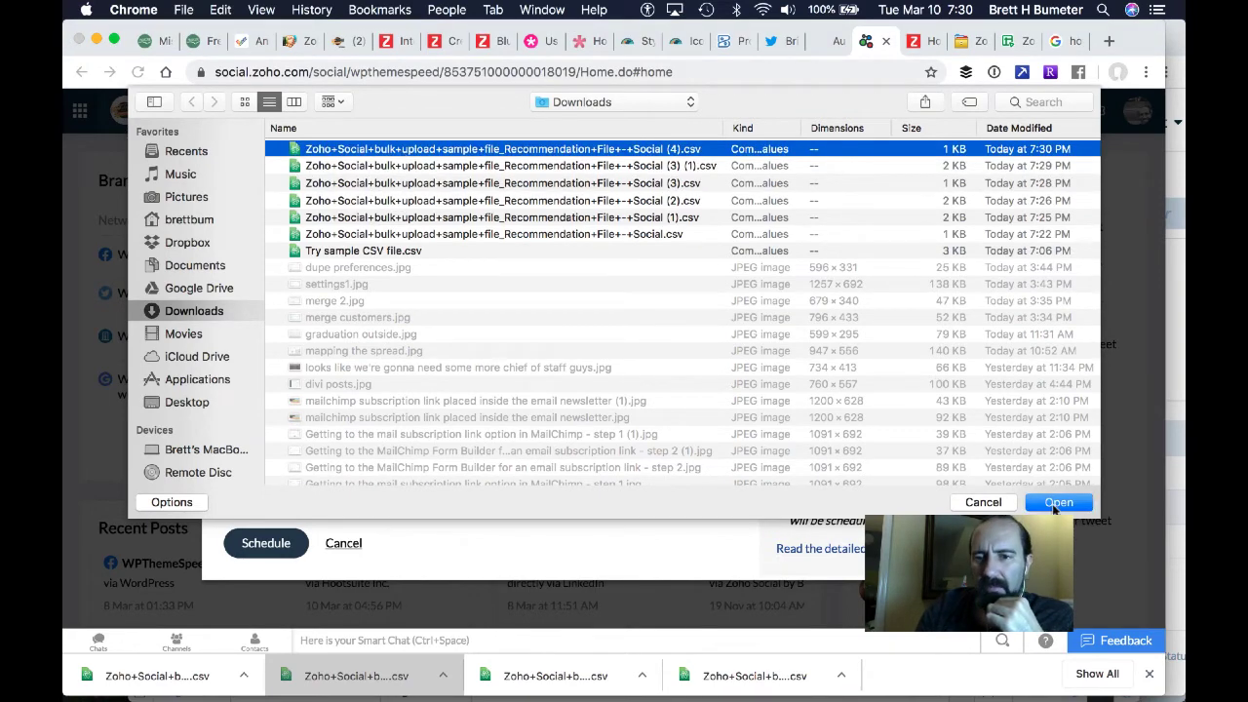
left_click(1057, 503)
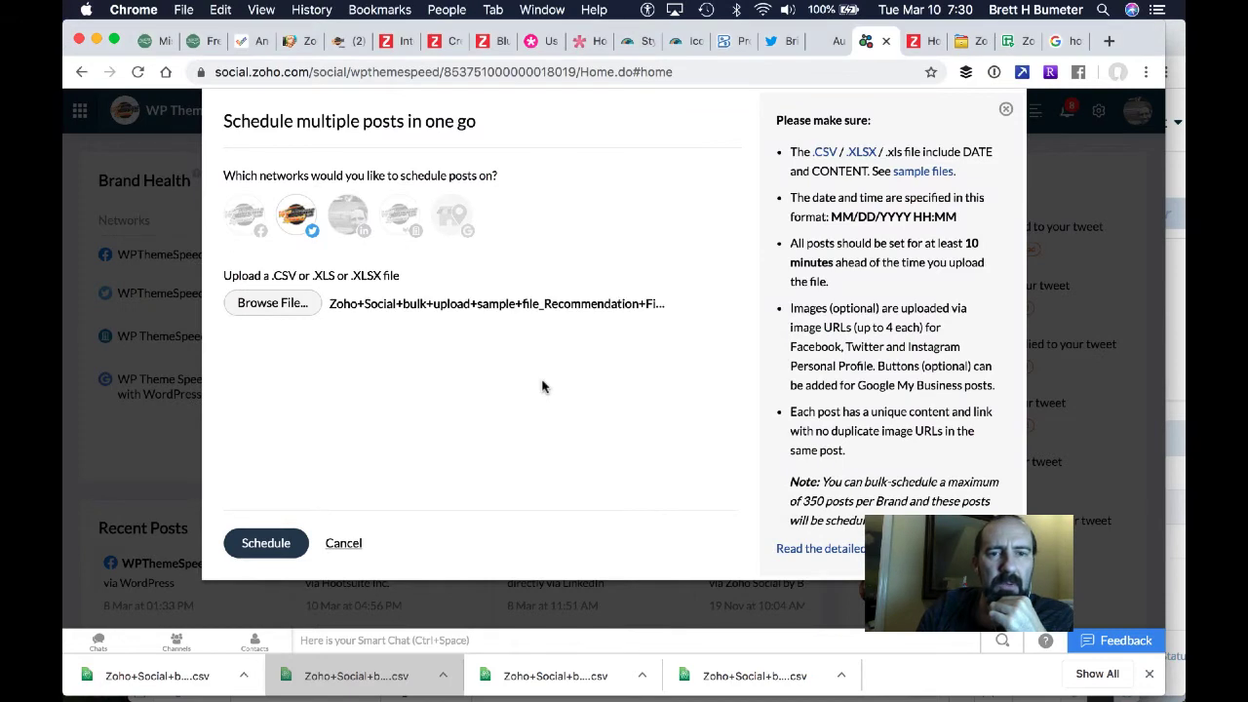
left_click(272, 552)
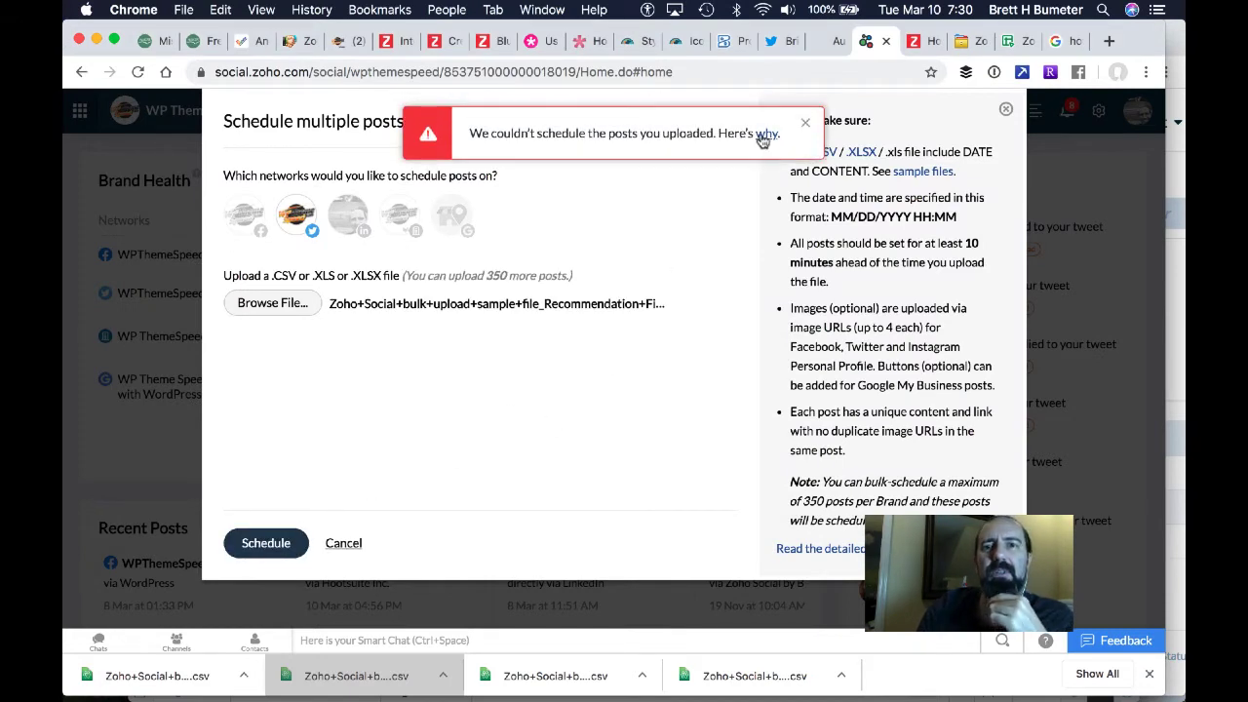
Step: Download the report explaining the failed upload, open it in Atom, and read each row's date format error
left_click(764, 137)
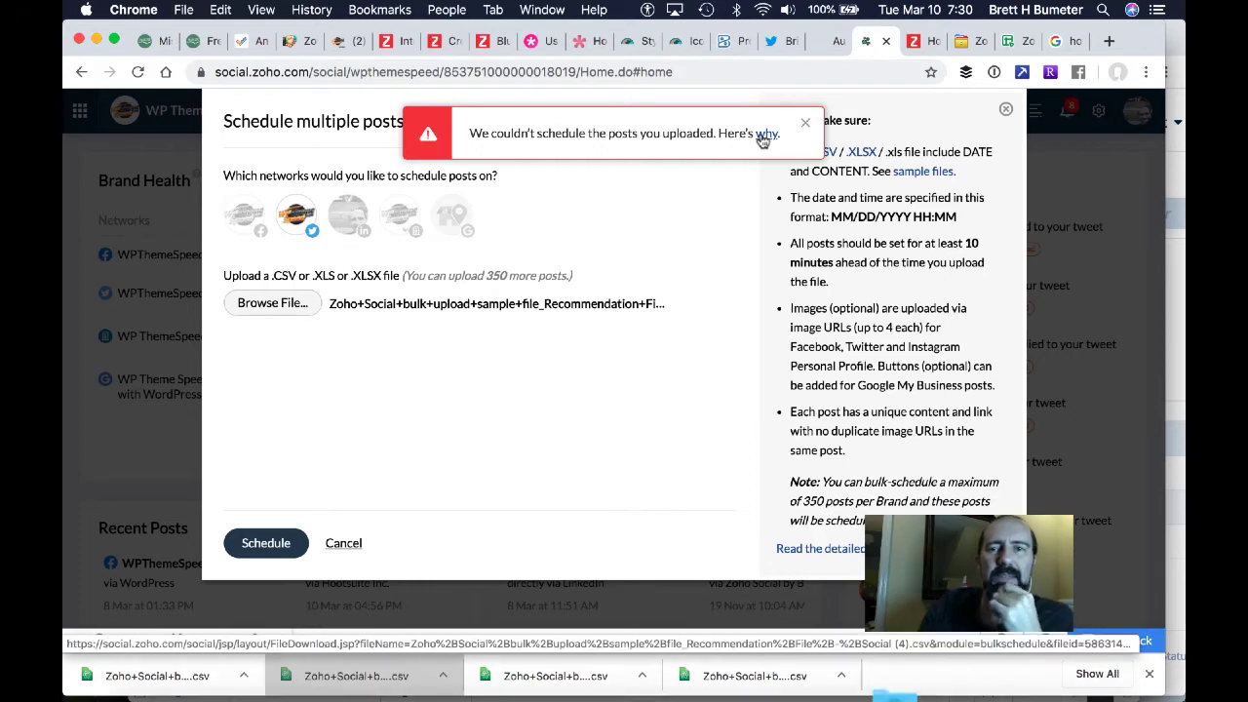
left_click(176, 675)
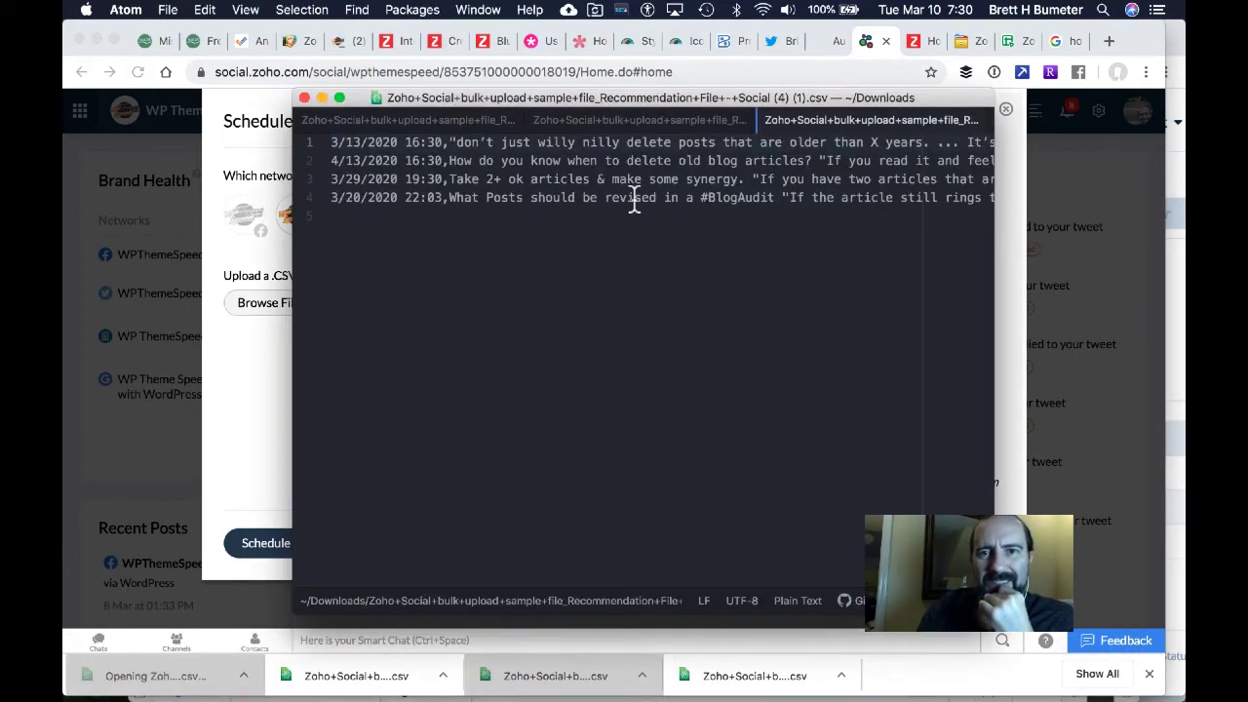
scroll(605, 181, "right", 15)
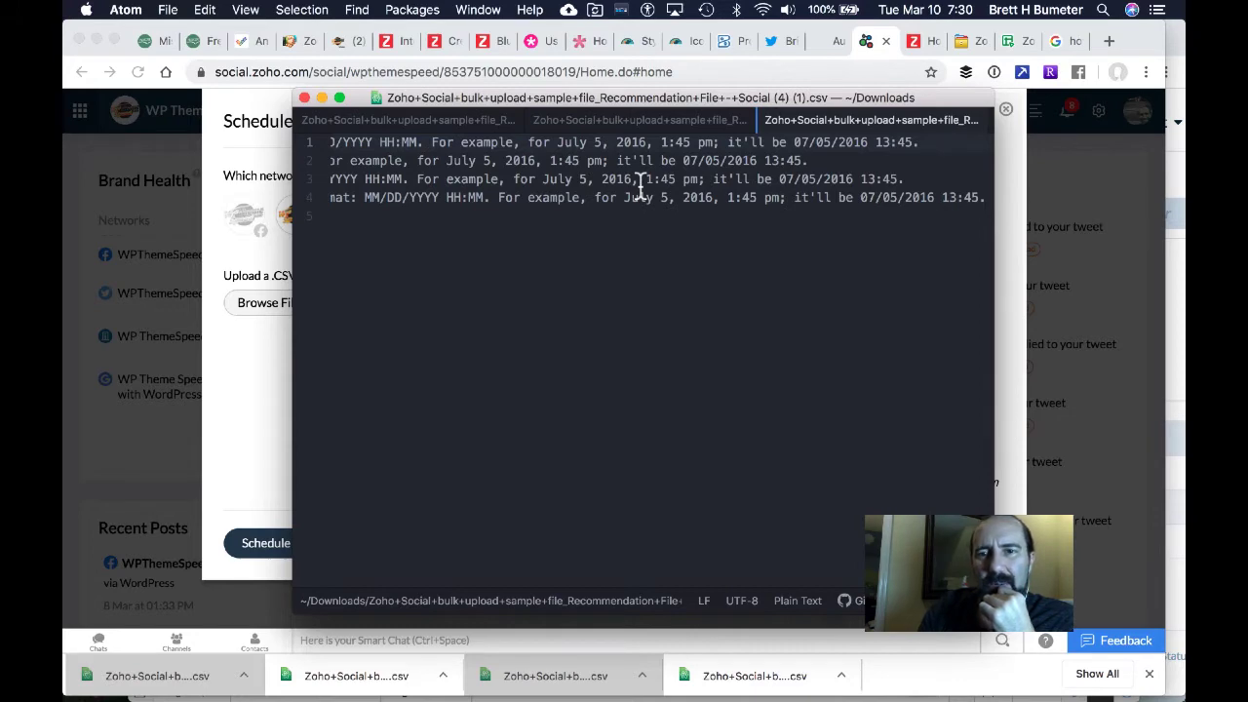
scroll(624, 180, "left", 15)
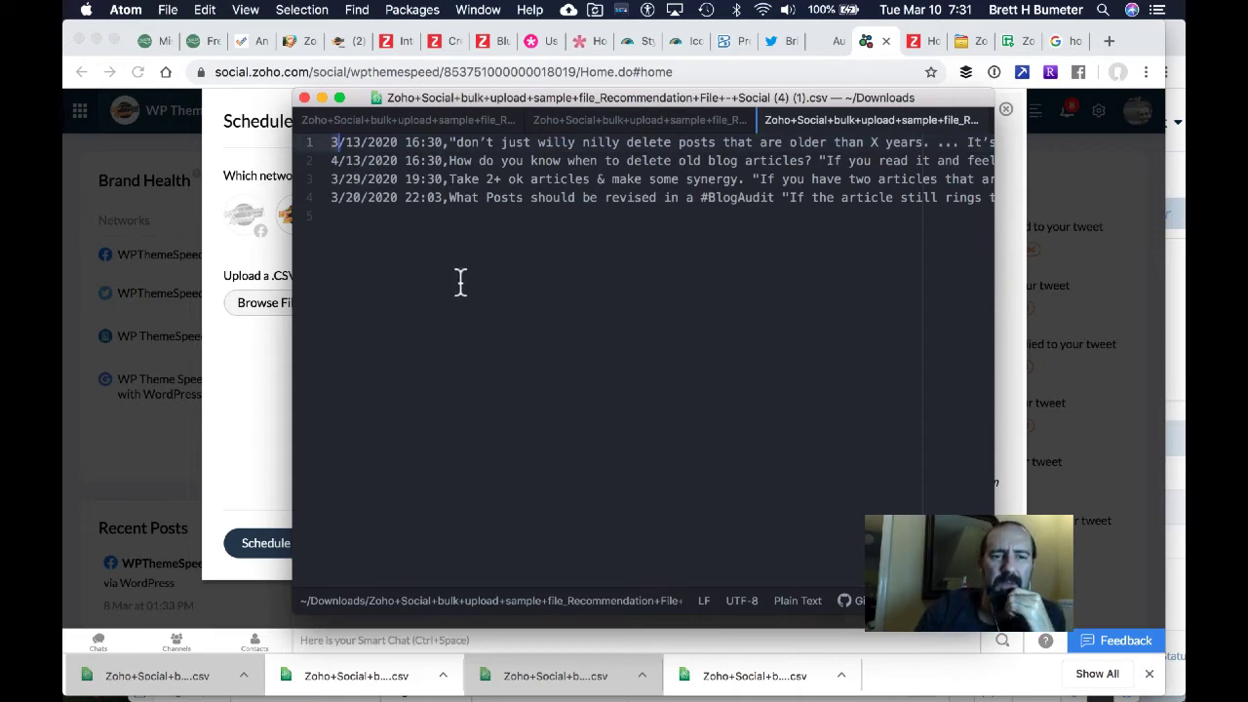
Step: Switch to the Zoho Sheet file and compare the sample CSV sheet's date format with the Recommendation File - Social dates
left_click(1017, 44)
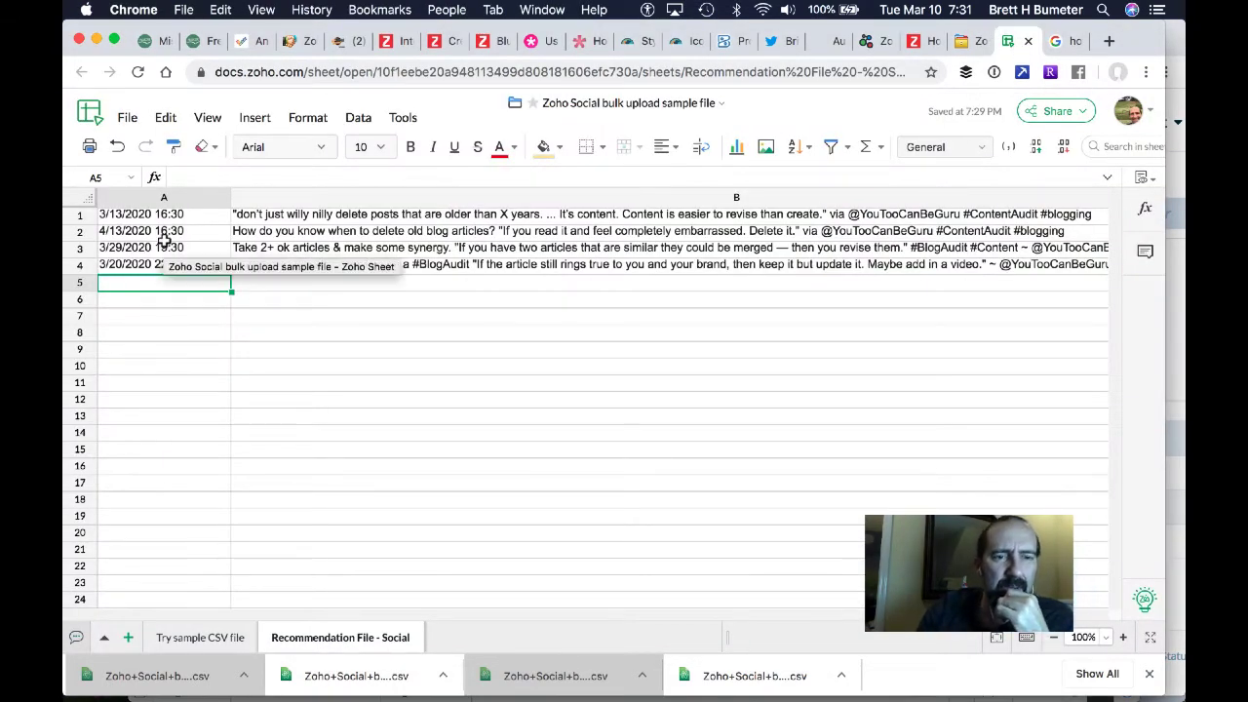
left_click(212, 638)
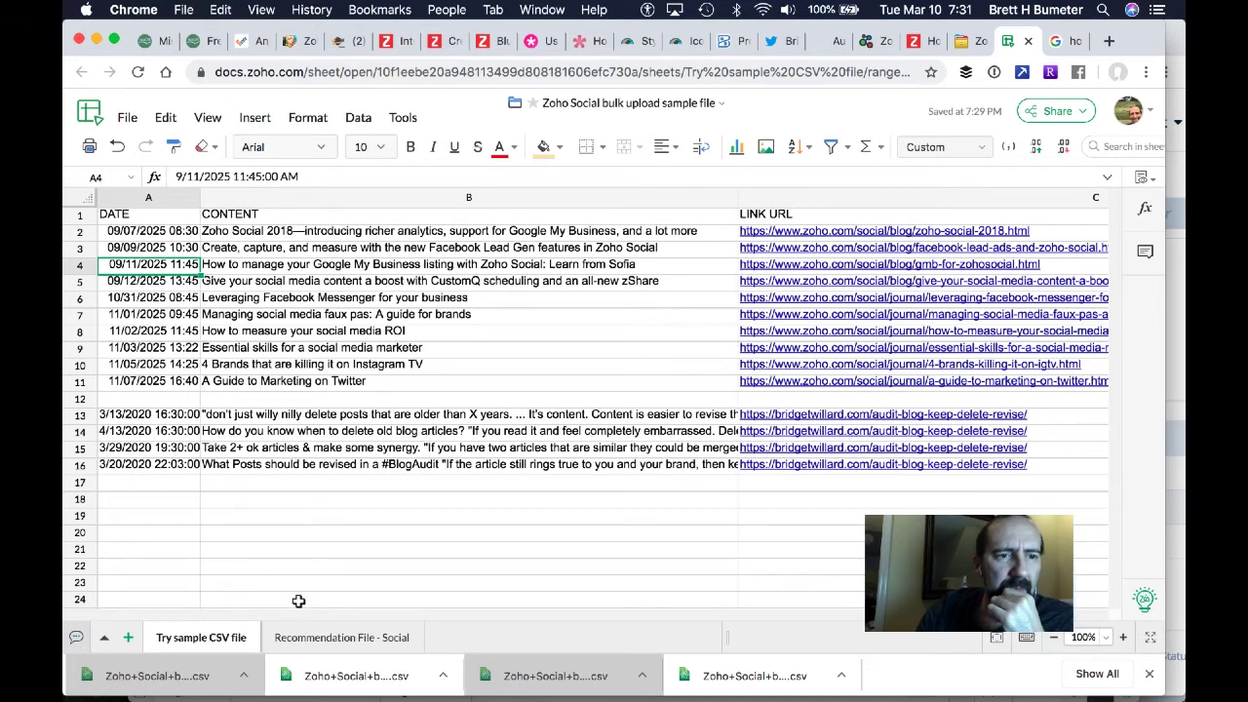
left_click(327, 638)
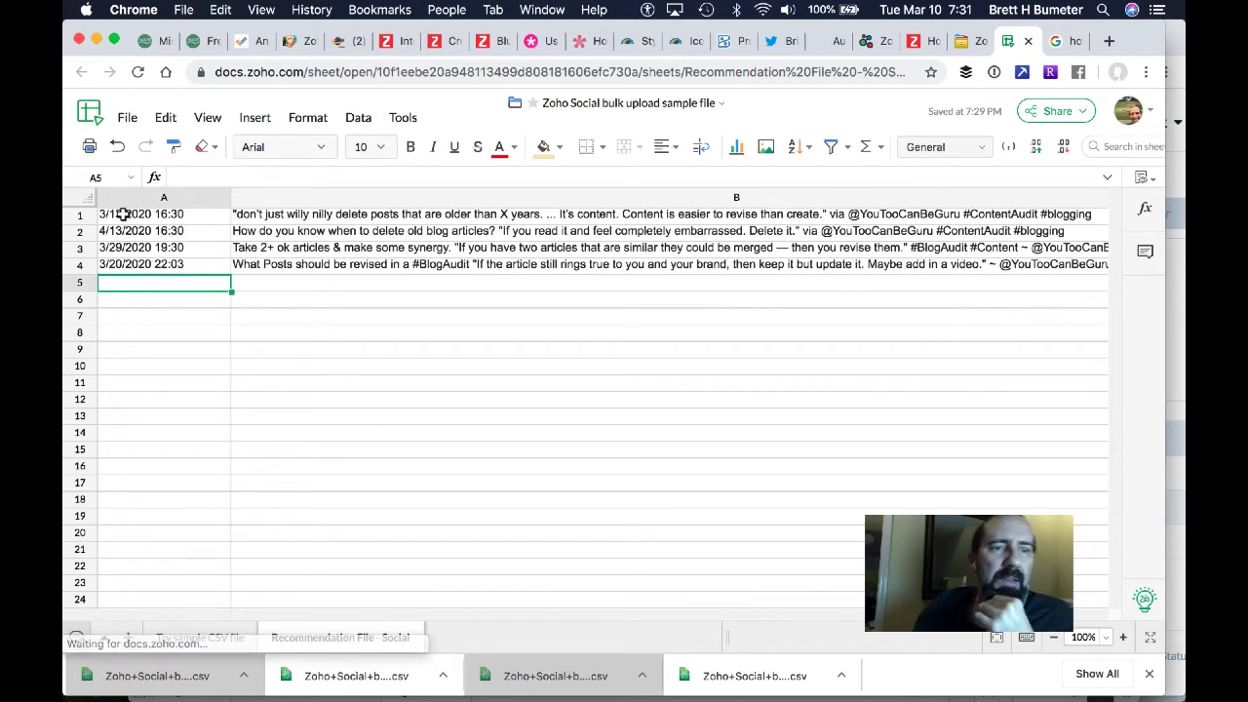
Step: Try to add a leading zero to the month of the date in cell A1
left_click(119, 213)
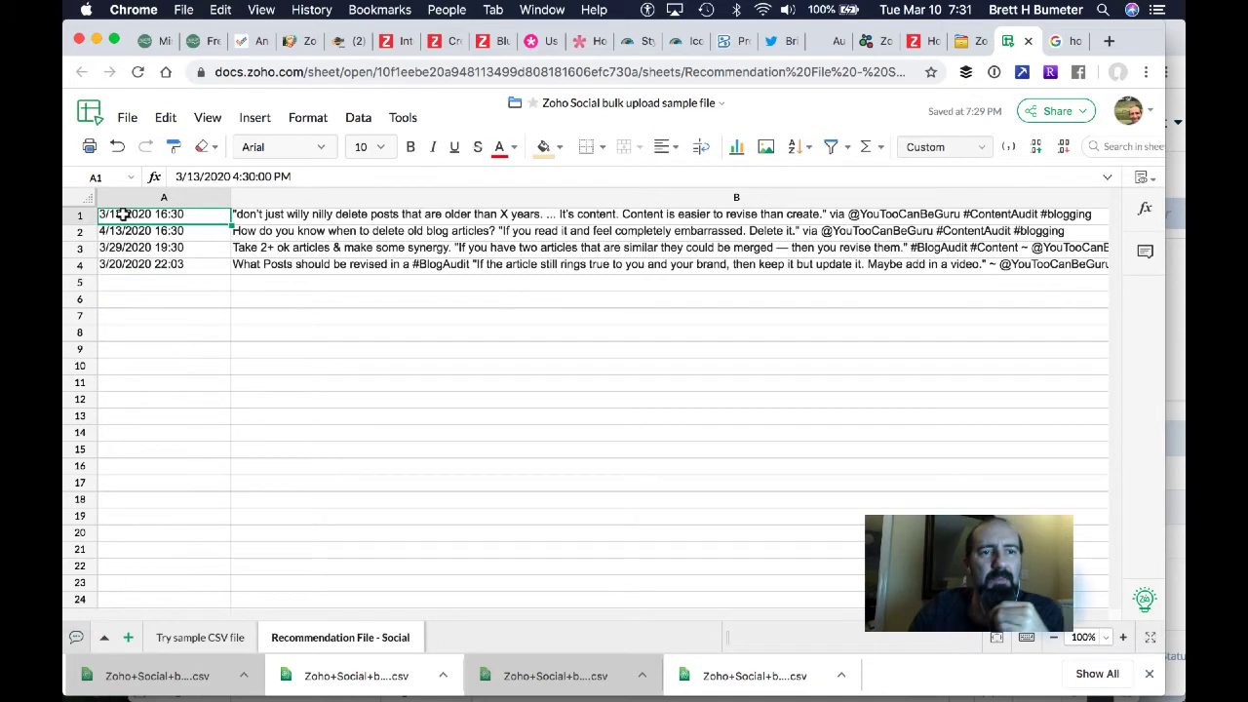
left_click(177, 176)
type("0")
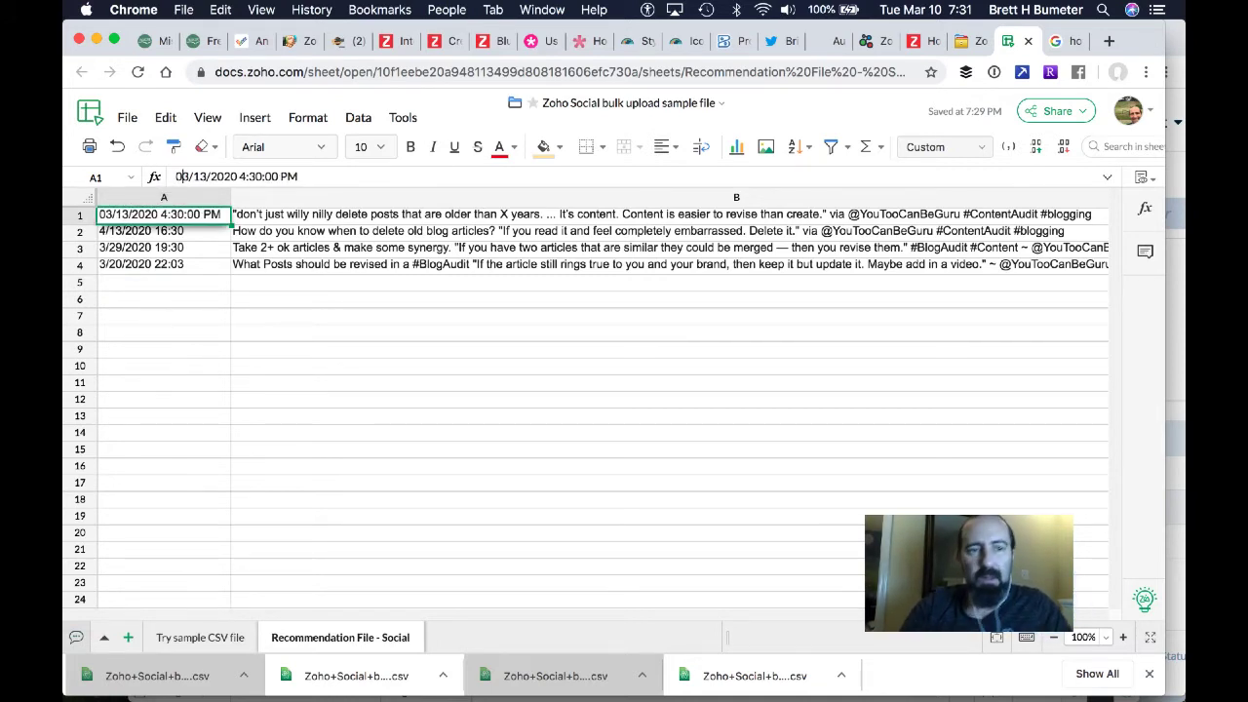
key("Return")
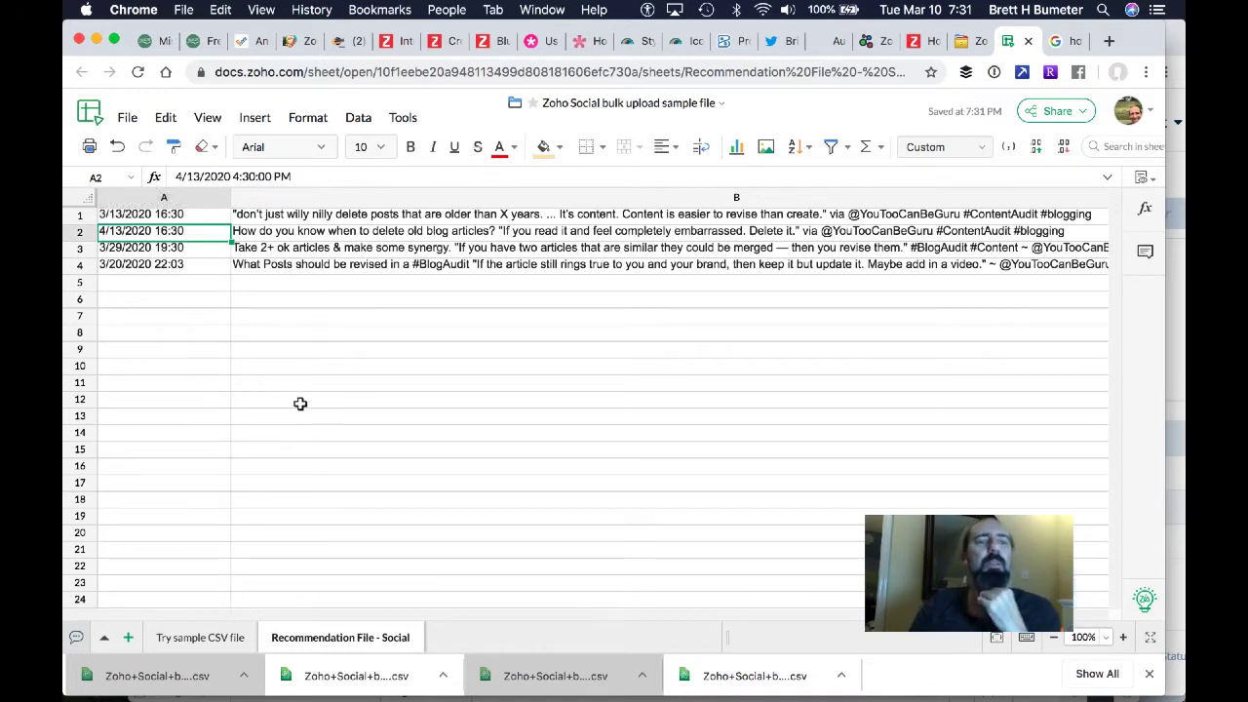
left_click(161, 214)
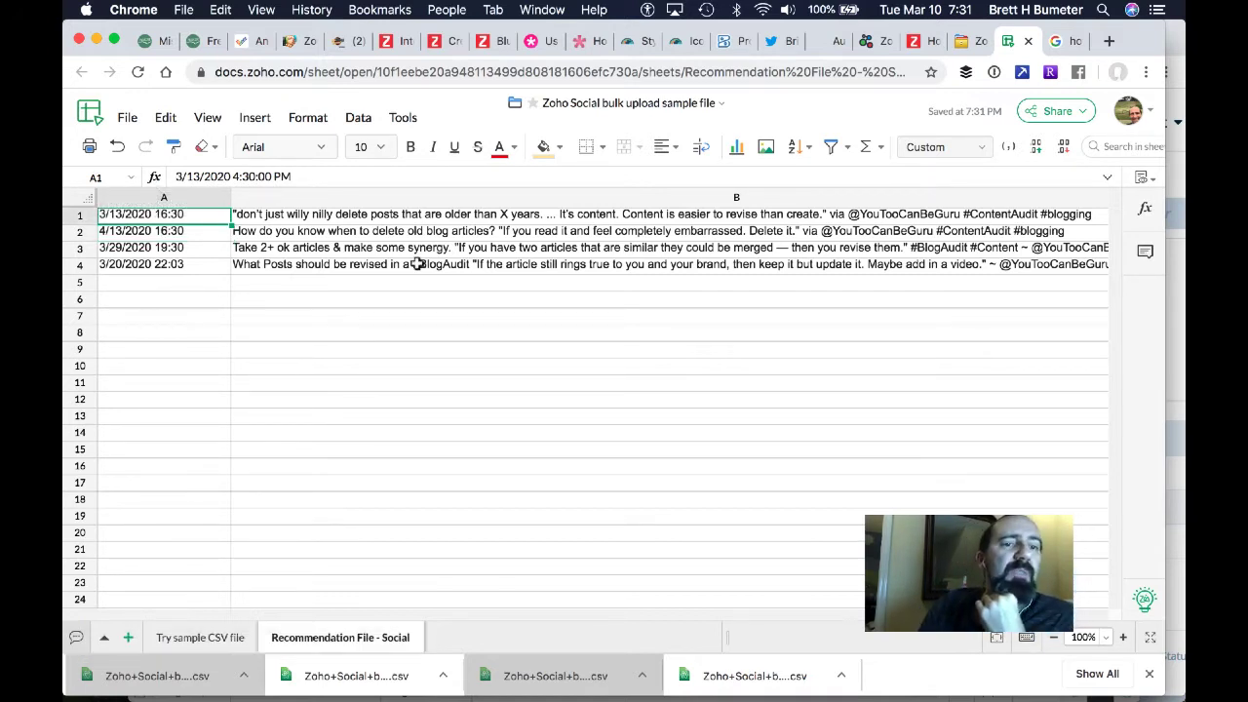
left_click(176, 177)
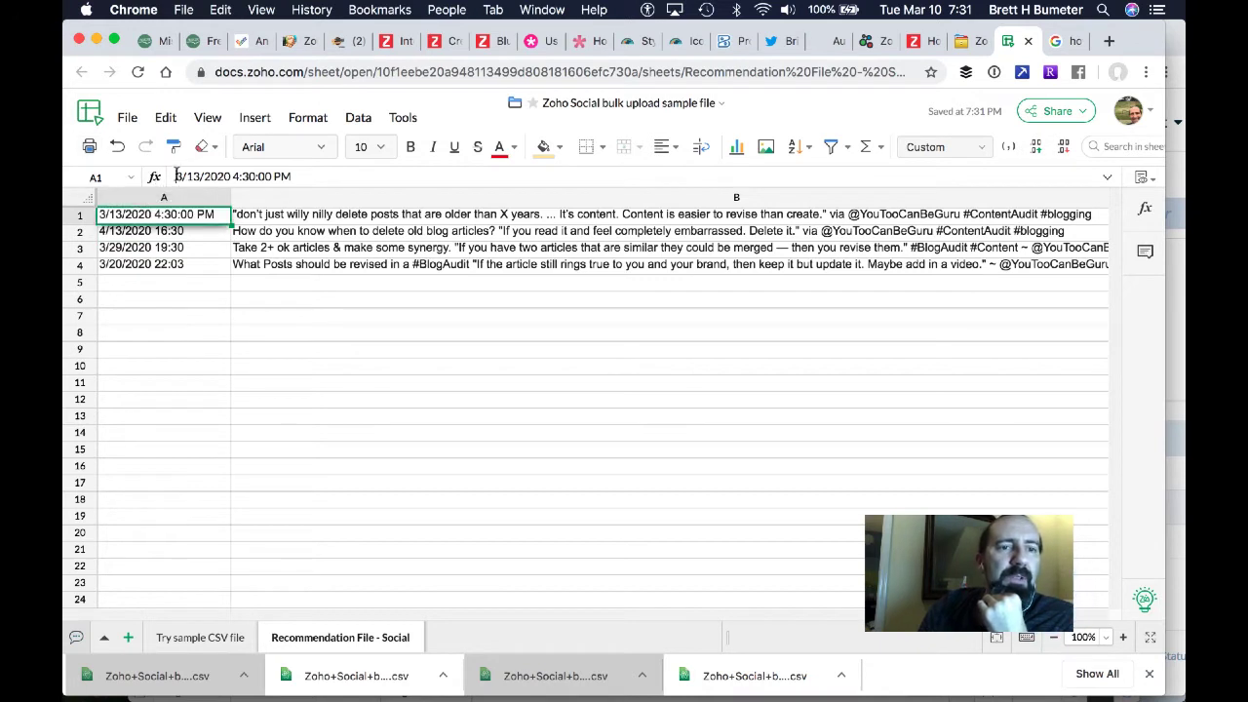
type("0")
key("Return")
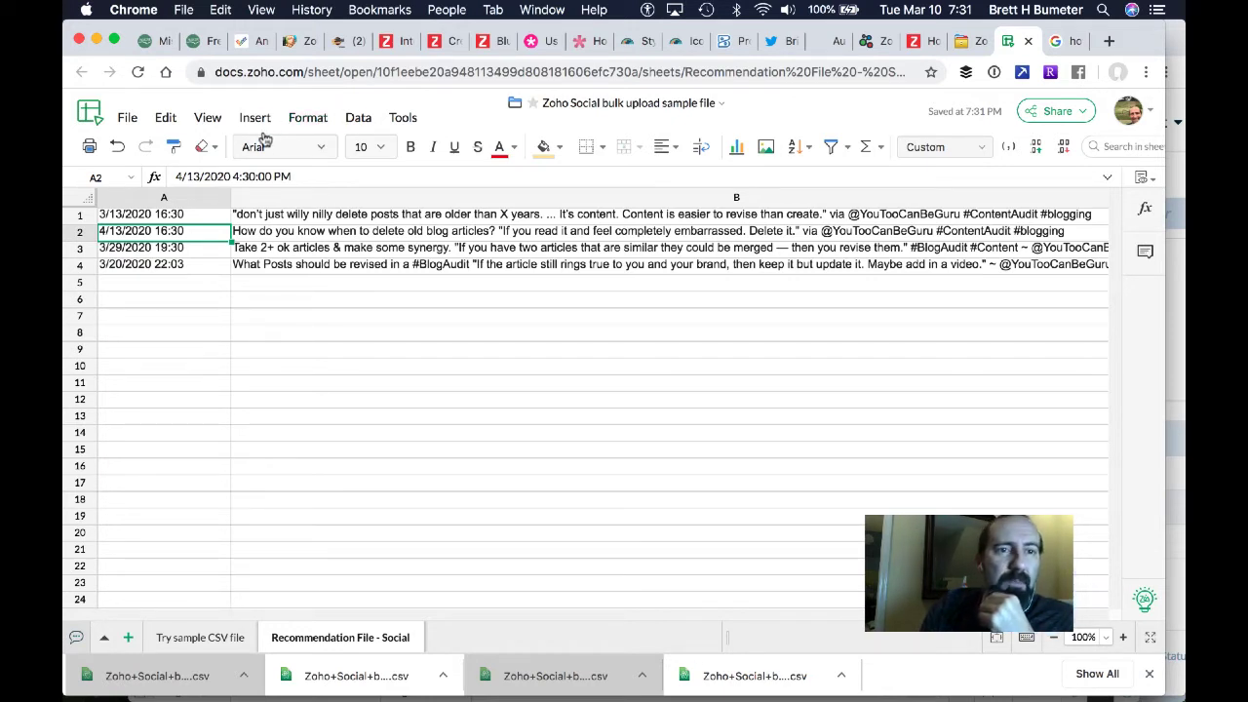
Step: Copy the four dates in A1:A4 and paste them into A8:A11
left_click(171, 214)
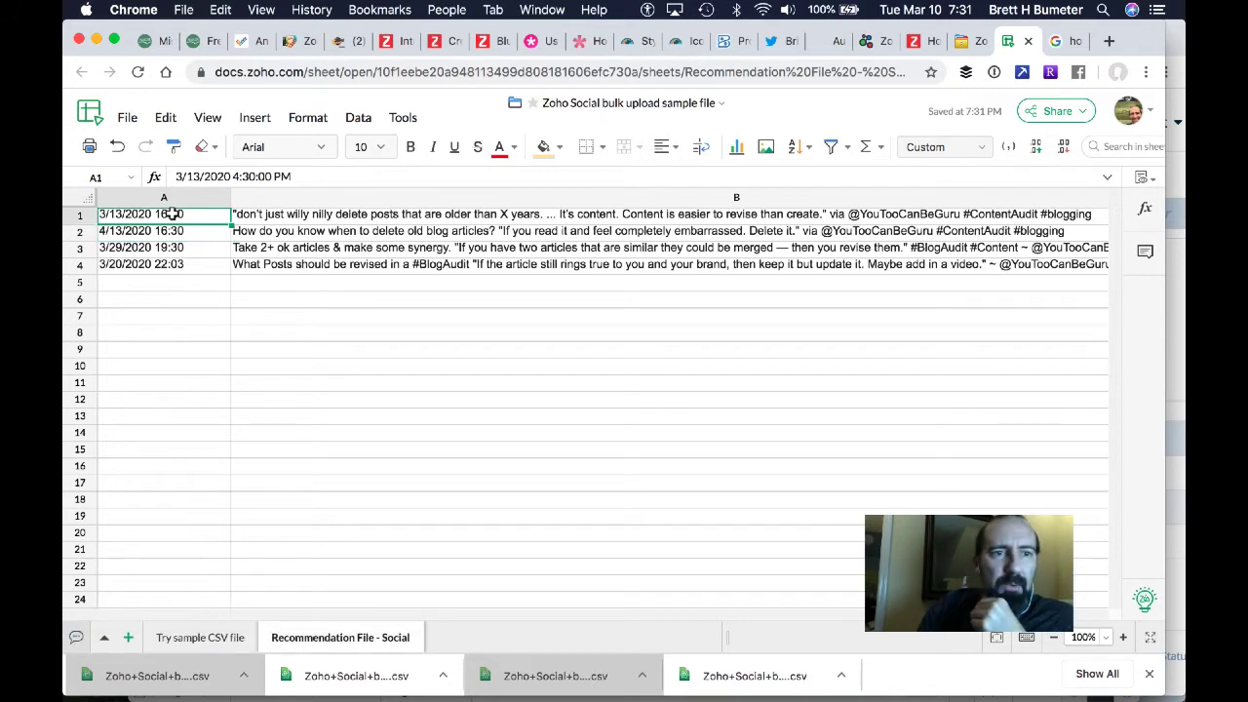
key("shift+Down")
key("shift+Down")
key("shift+Down")
key("cmd+c")
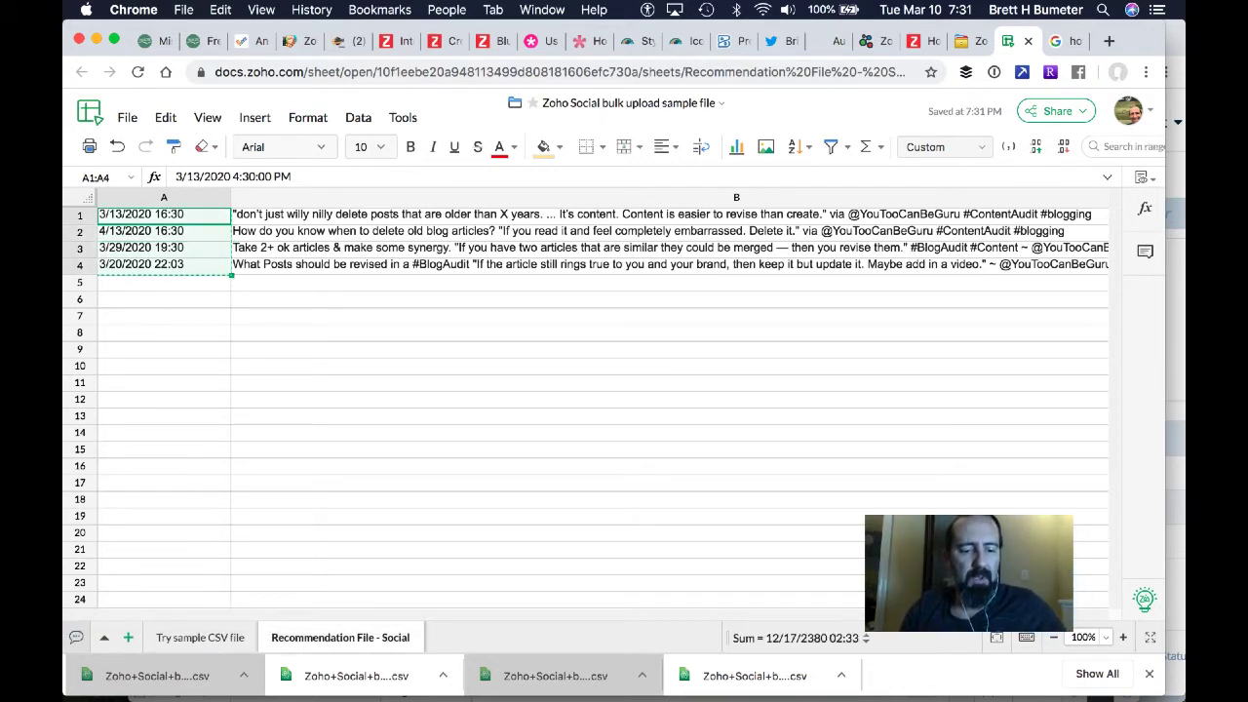
key("Down")
key("Down")
key("Down")
key("Down")
key("Down")
key("Down")
key("Down")
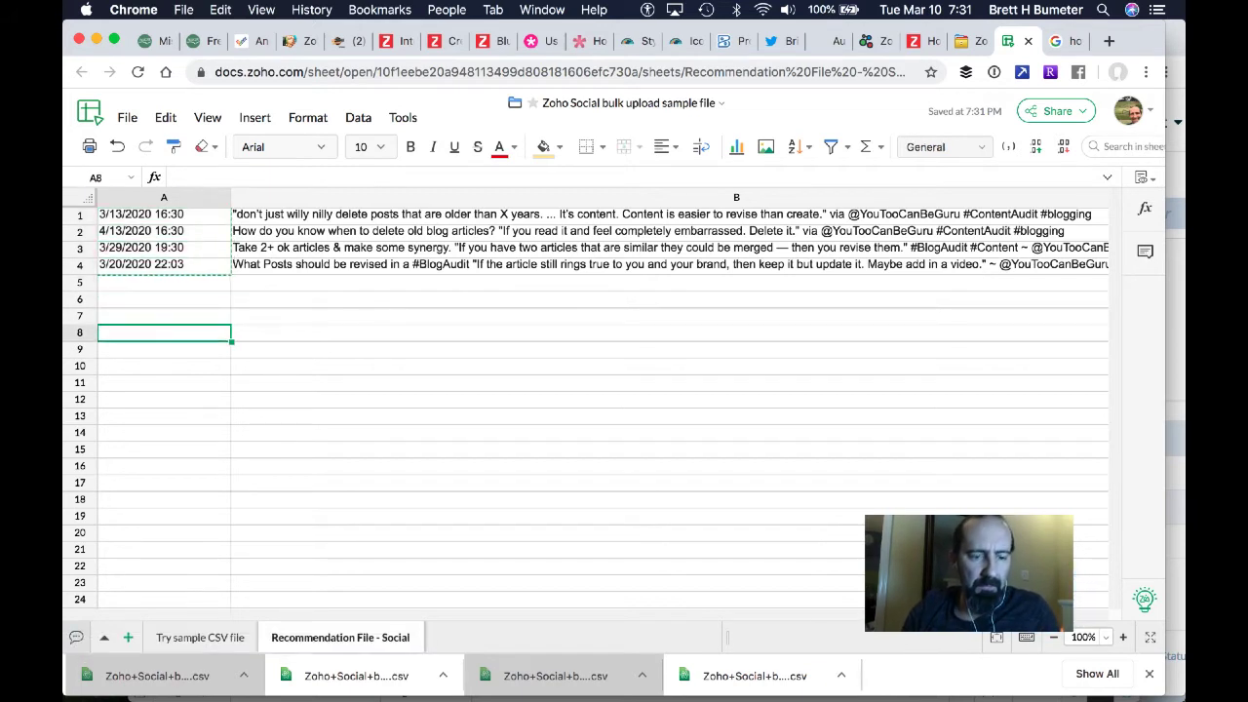
key("cmd+v")
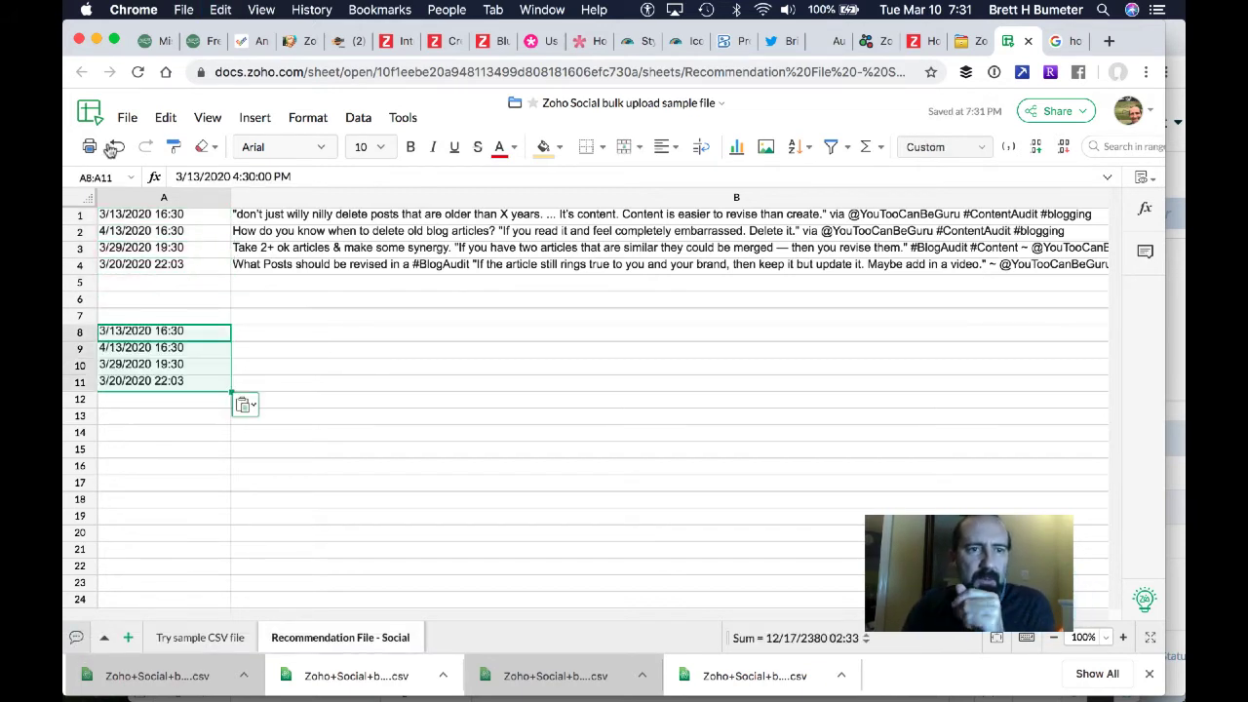
Step: Format the dates in A1:A4 with the dd/MM/yyyy date format and the HH:mm time format
left_click(141, 215)
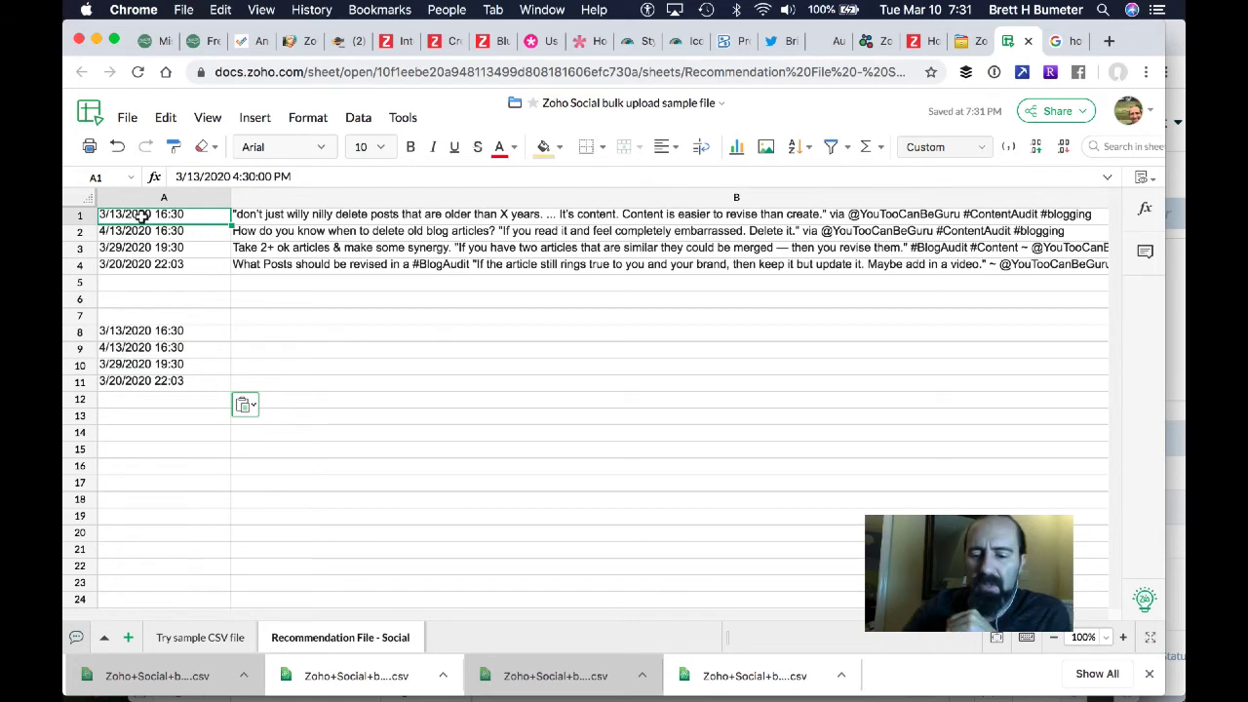
key("shift+Down")
key("shift+Down")
key("shift+Down")
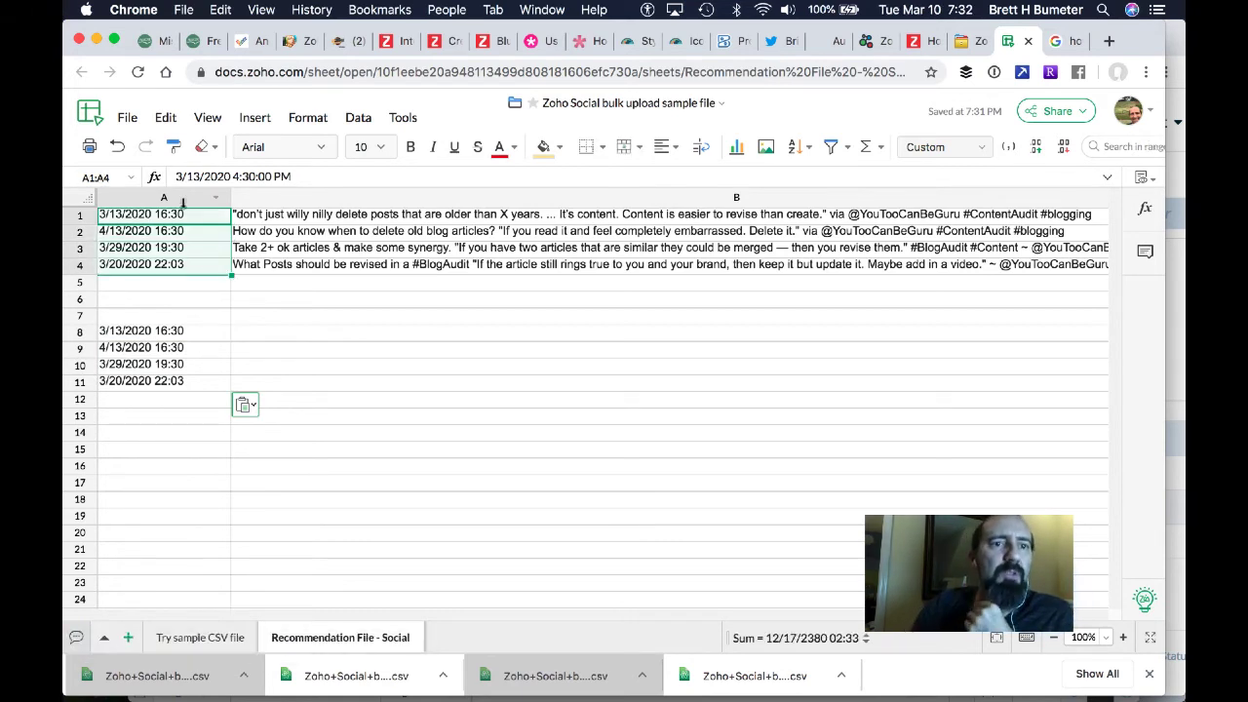
left_click(305, 119)
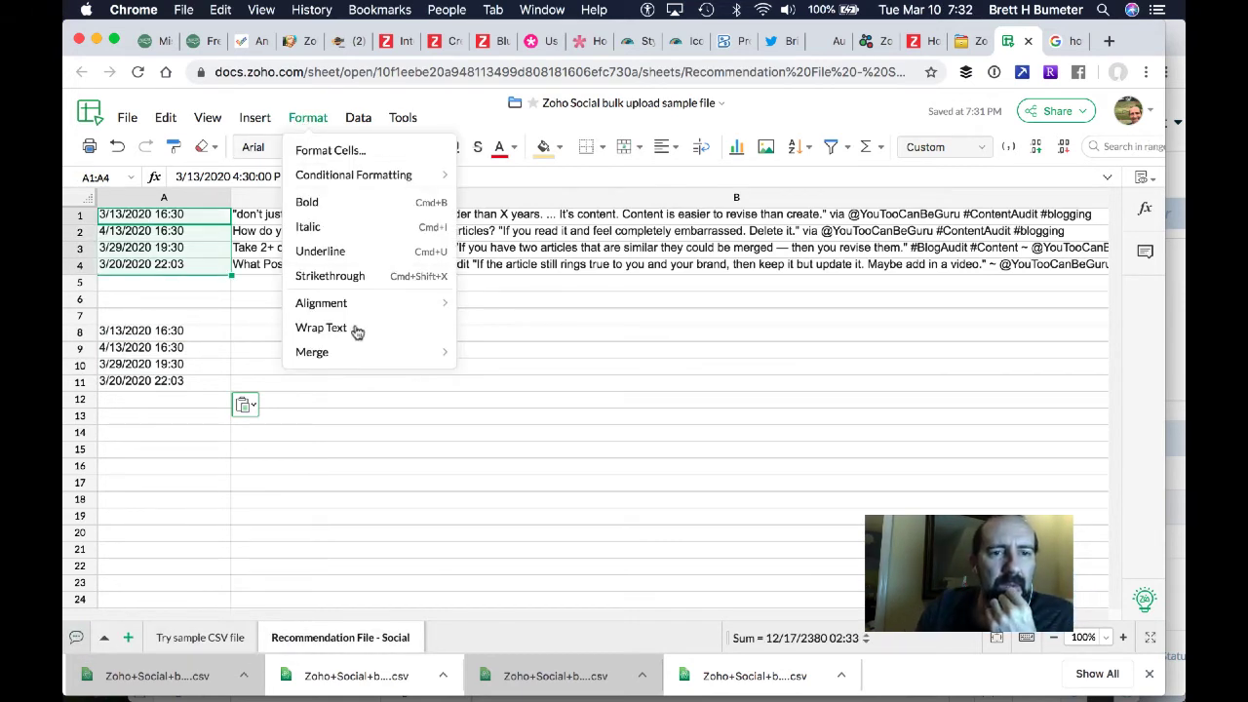
left_click(336, 151)
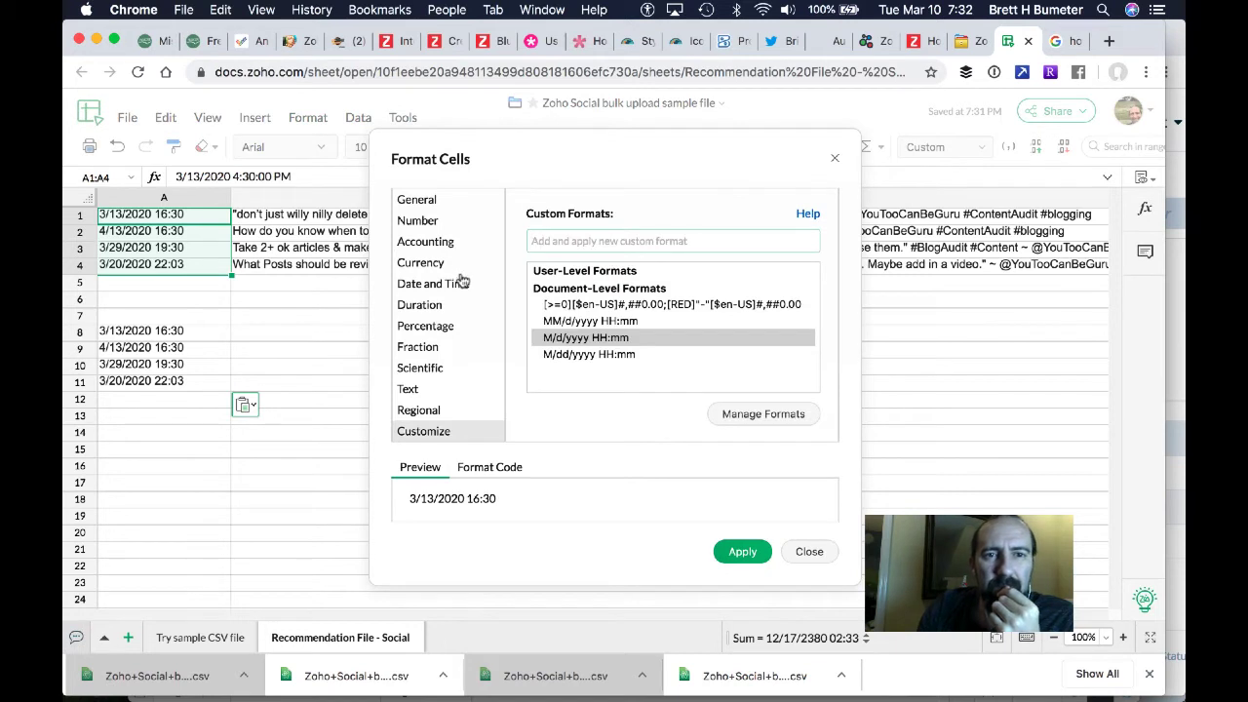
left_click(433, 284)
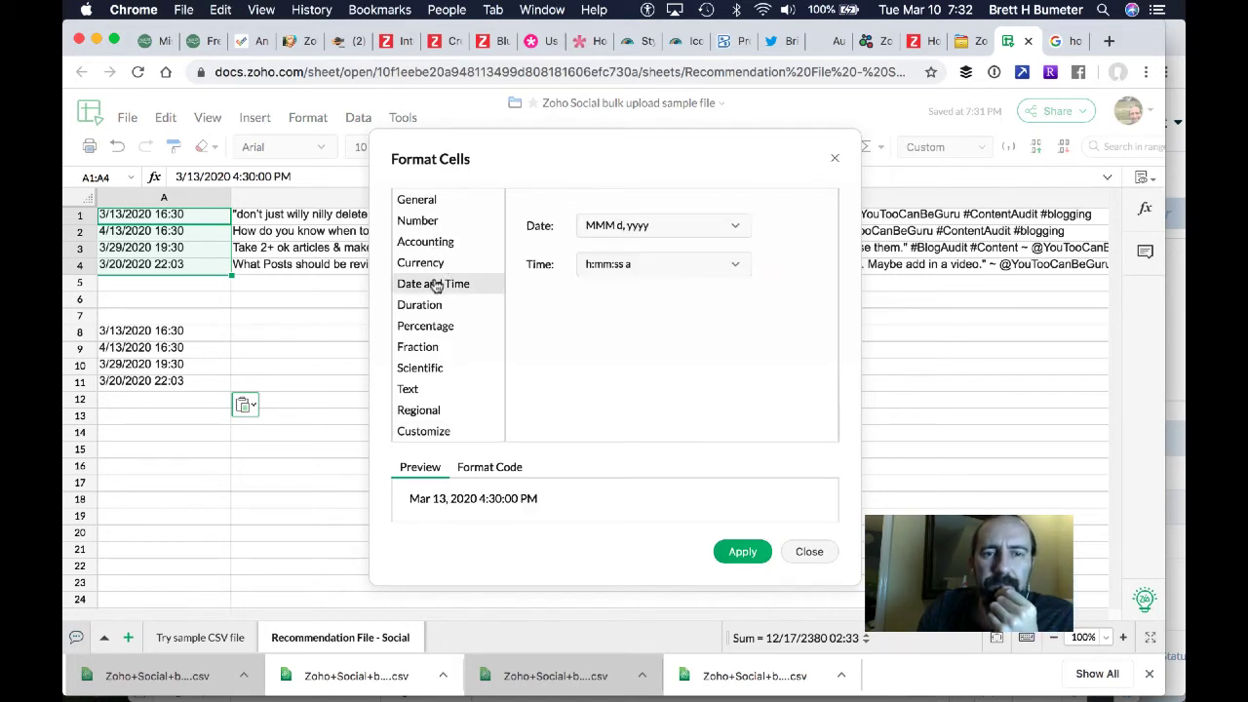
left_click(669, 230)
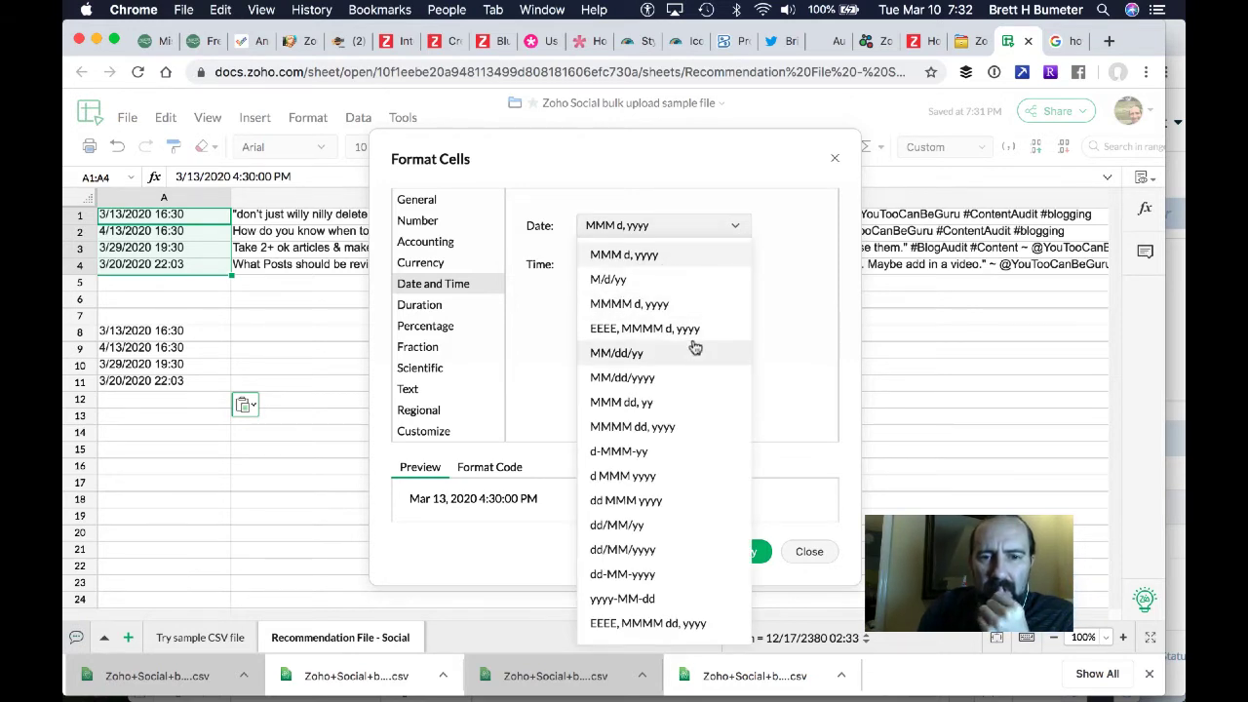
left_click(673, 550)
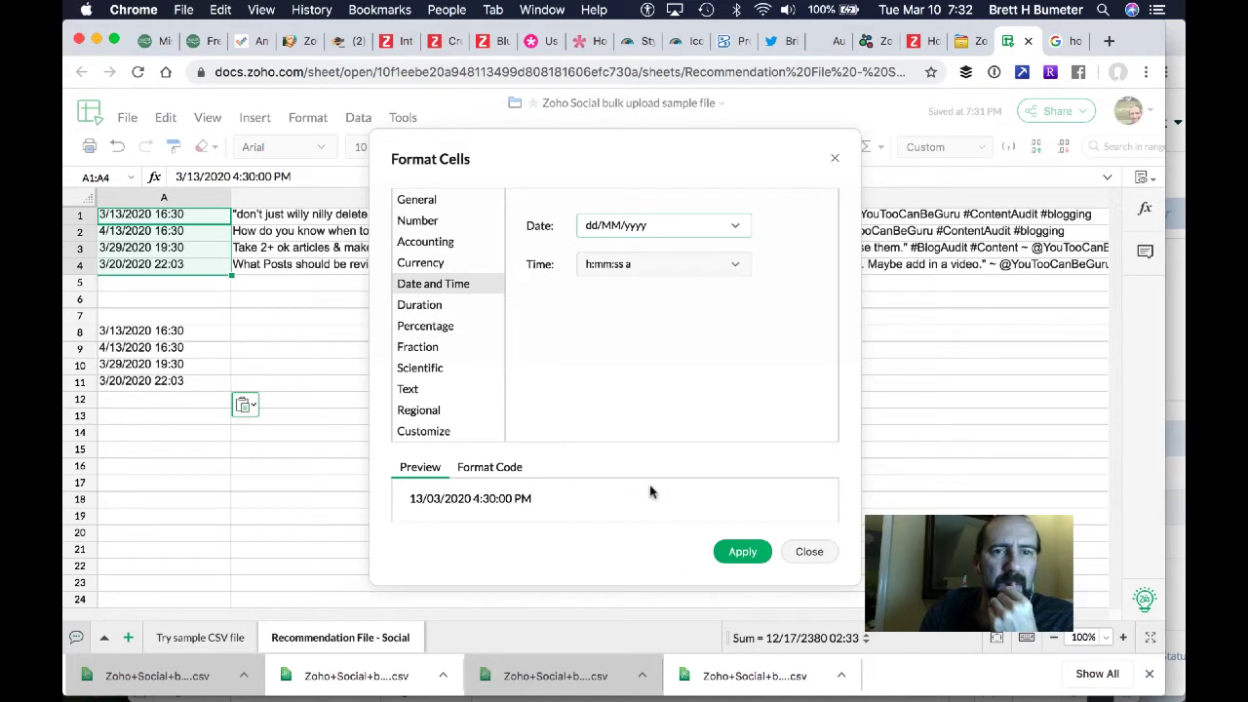
left_click(673, 273)
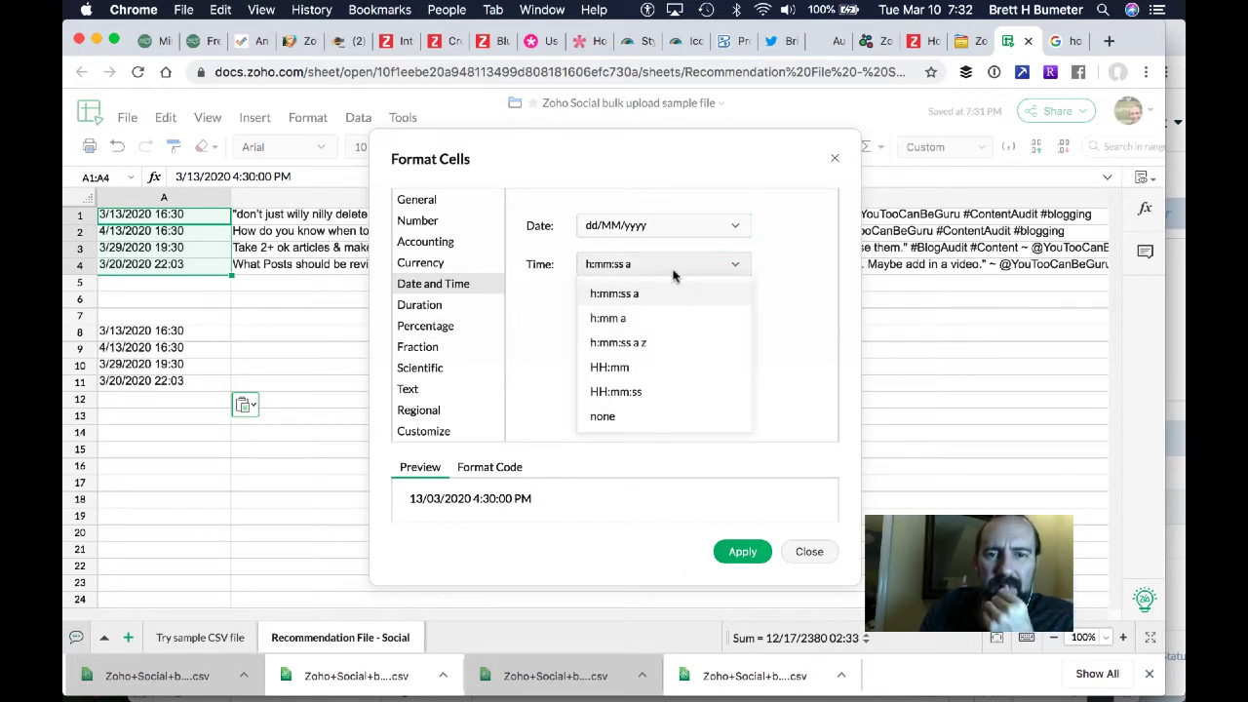
left_click(662, 368)
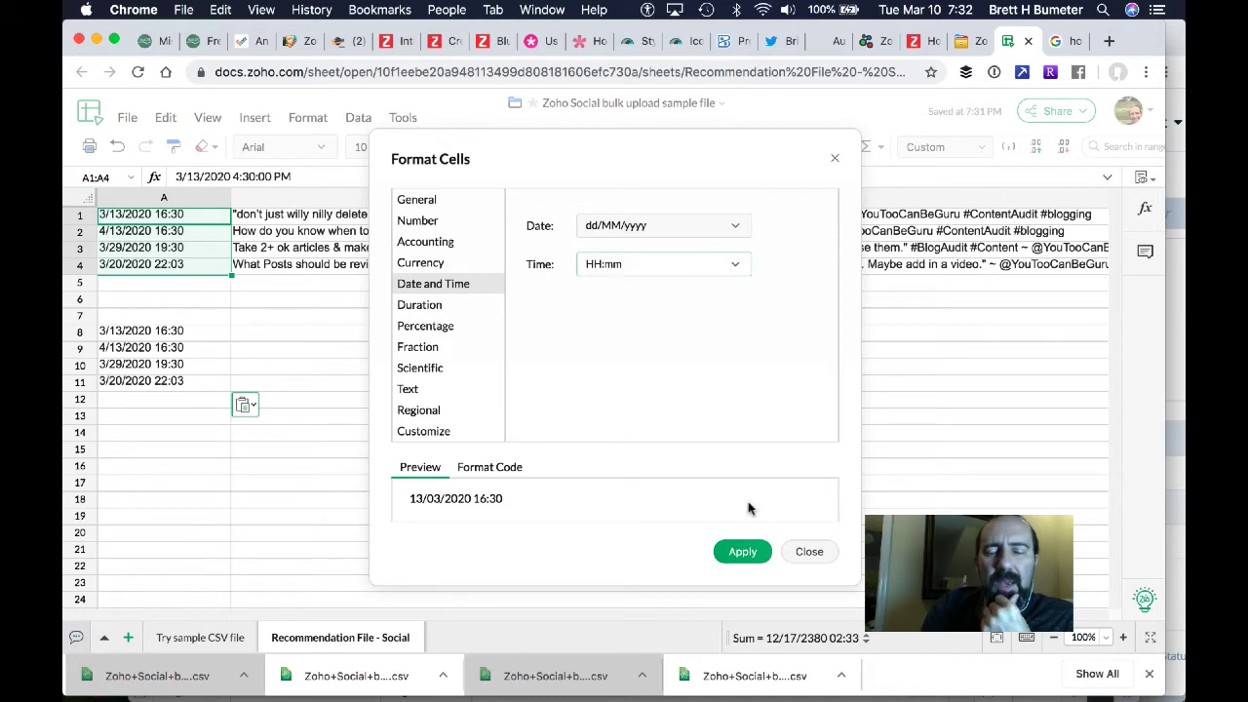
left_click(743, 551)
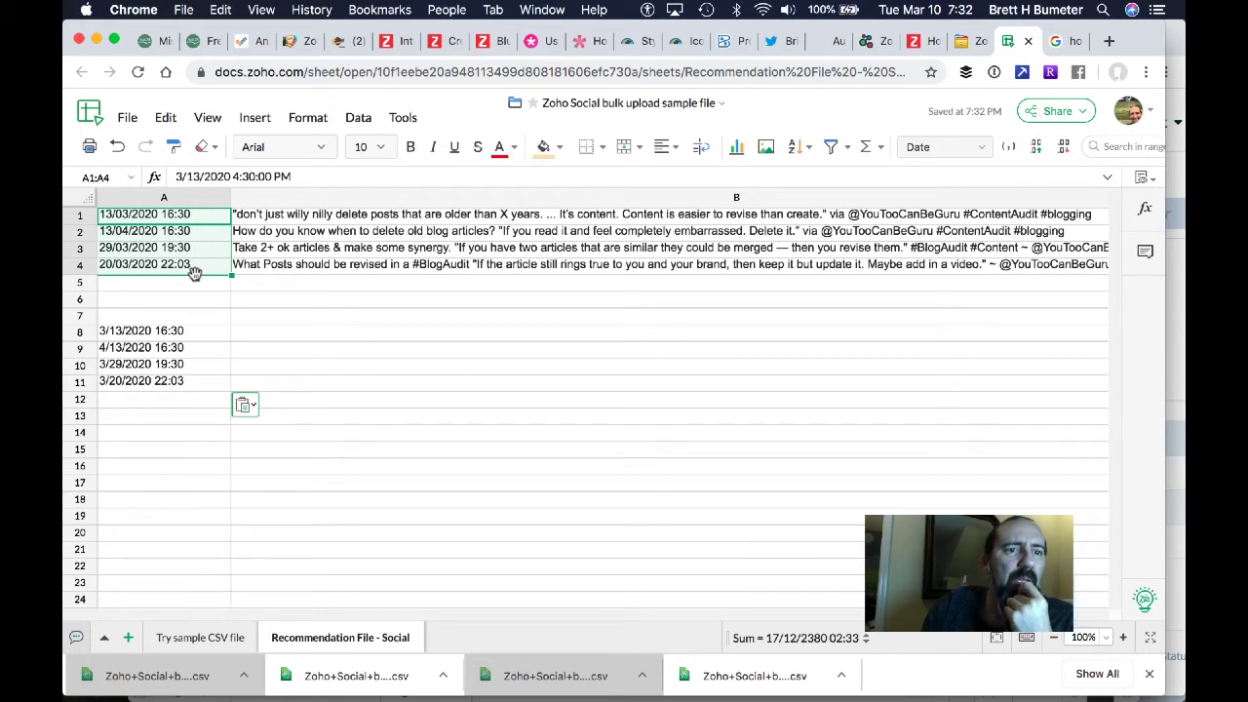
Step: Compare the reformatted dates with their copies and clear the copied dates from A8:A11
left_click(307, 118)
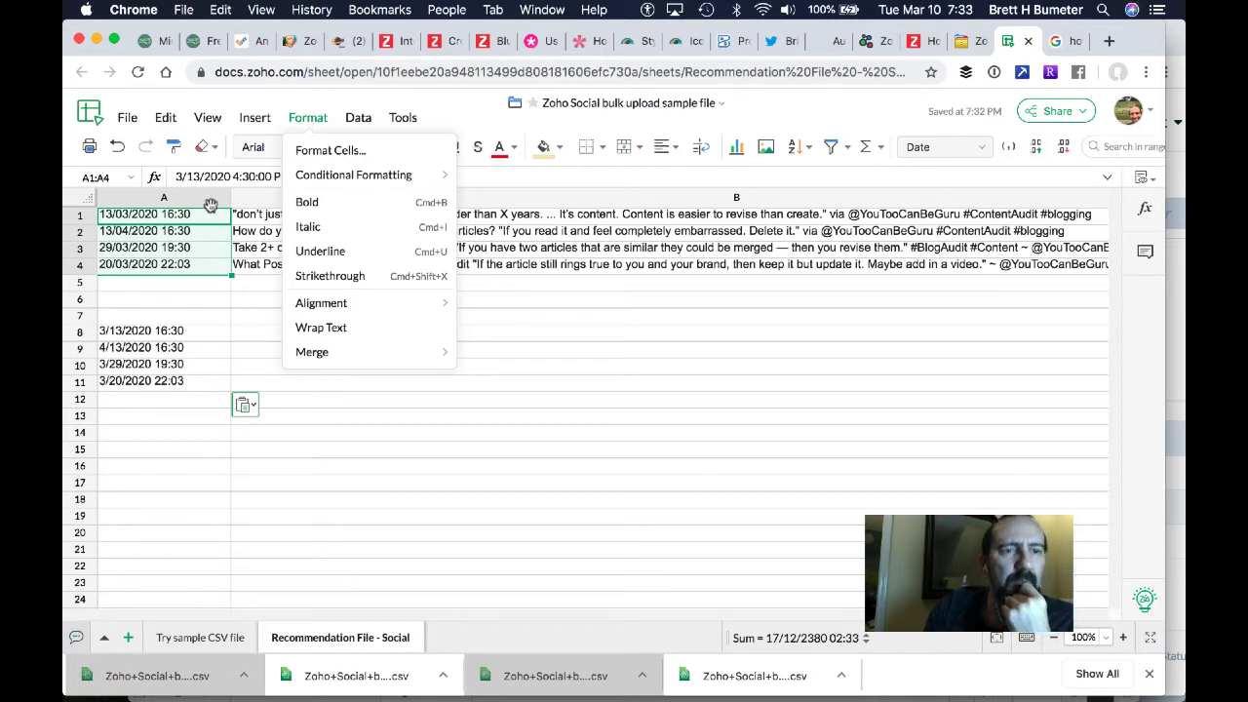
left_click(135, 284)
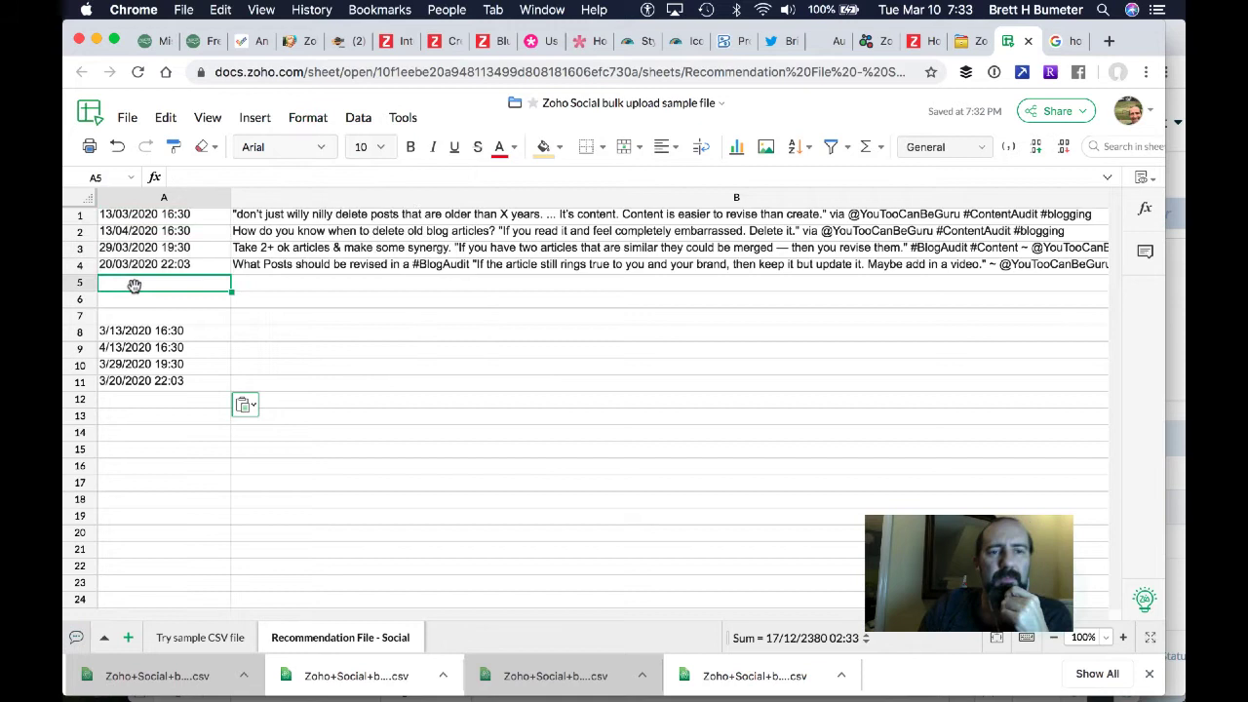
left_click(144, 332)
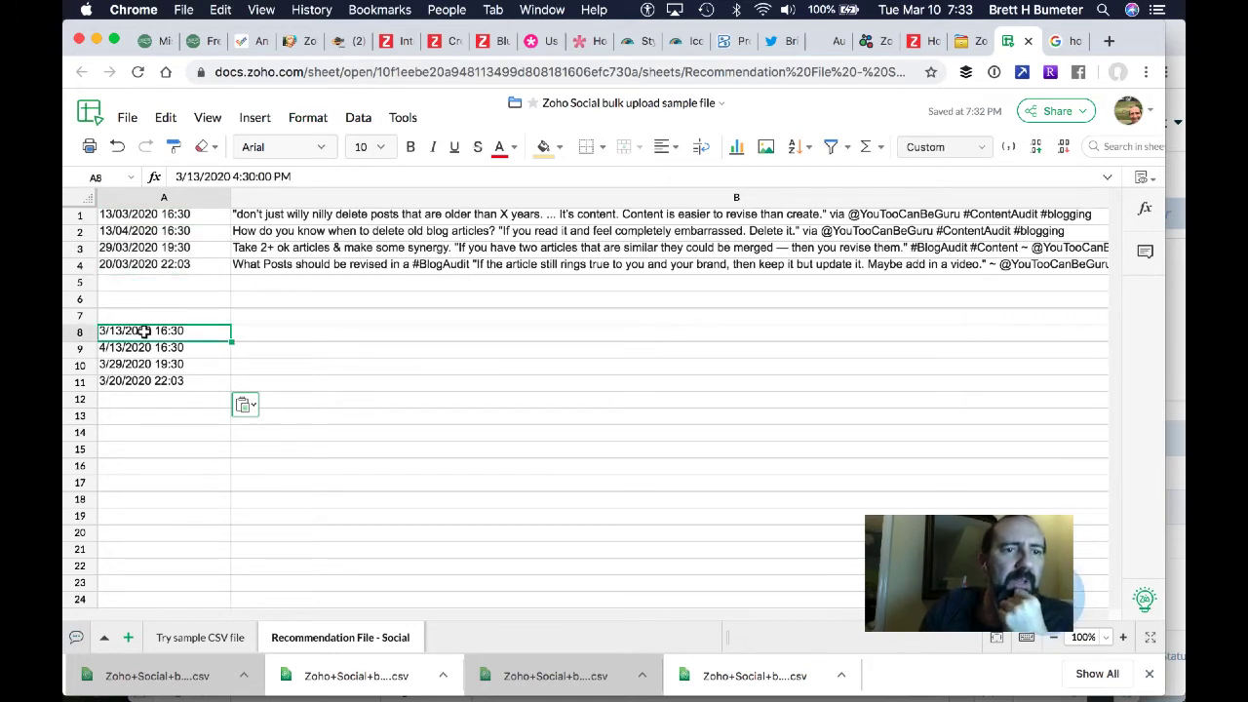
left_click(139, 213)
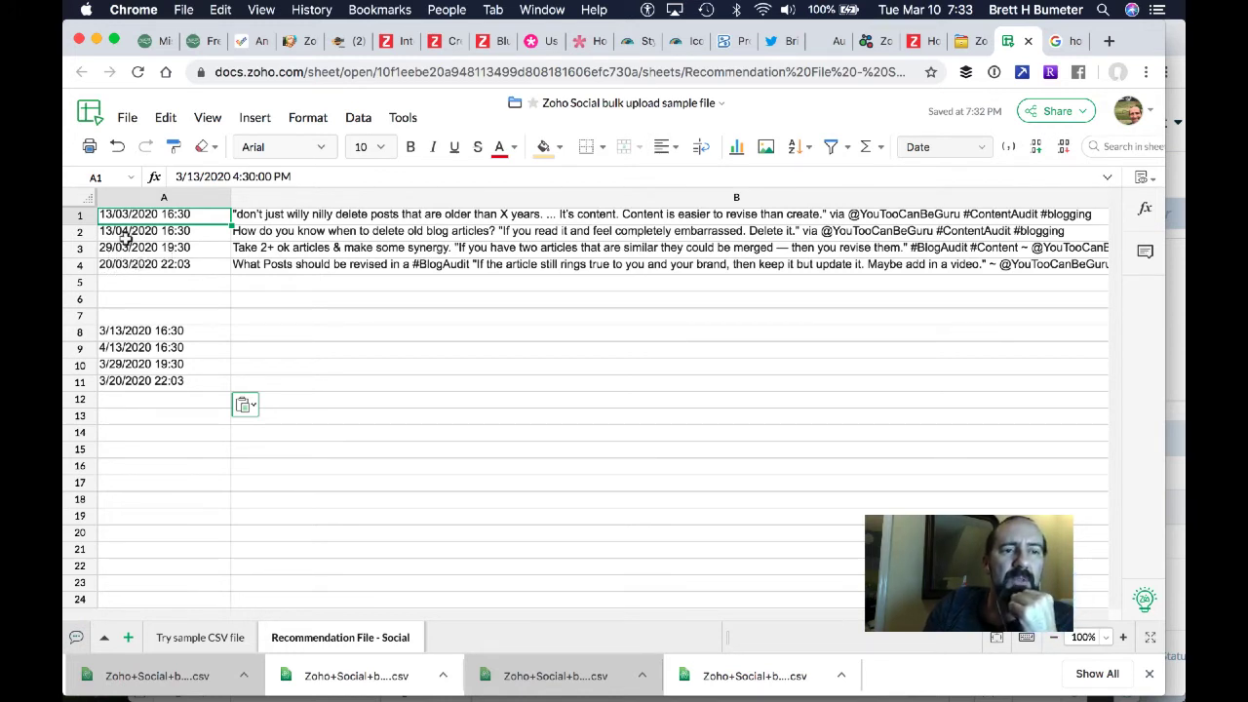
left_click(124, 328)
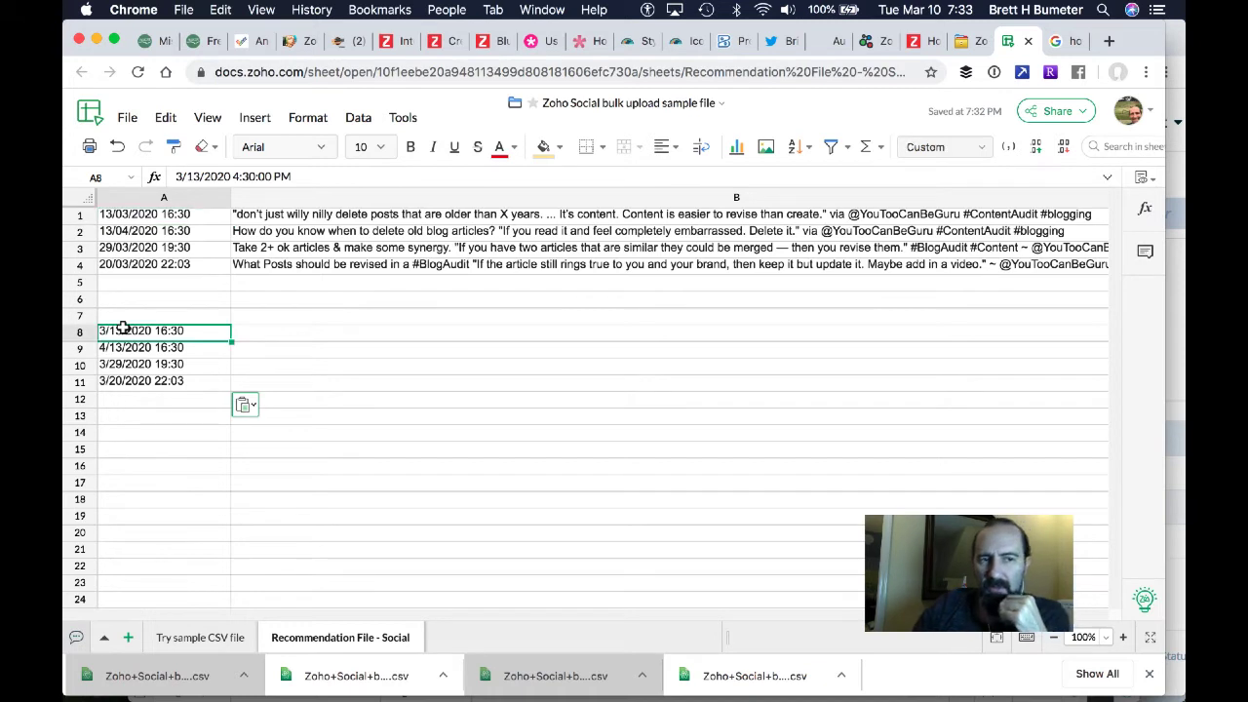
left_click_drag(124, 329, 124, 381)
key("super+c")
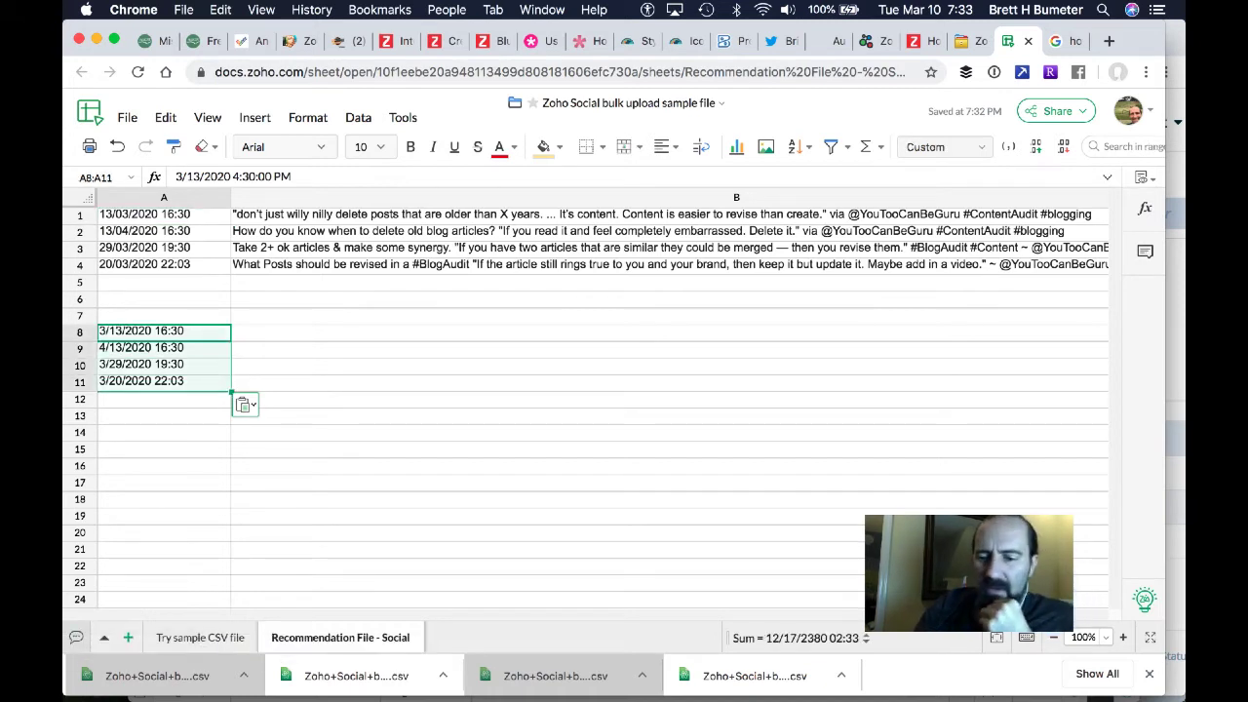
key("Delete")
Step: Return to cell A1 and download the Recommendation File - Social sheet as Comma Separated Values
key("Up")
key("Up")
key("Up")
key("Up")
key("Up")
key("Up")
key("Up")
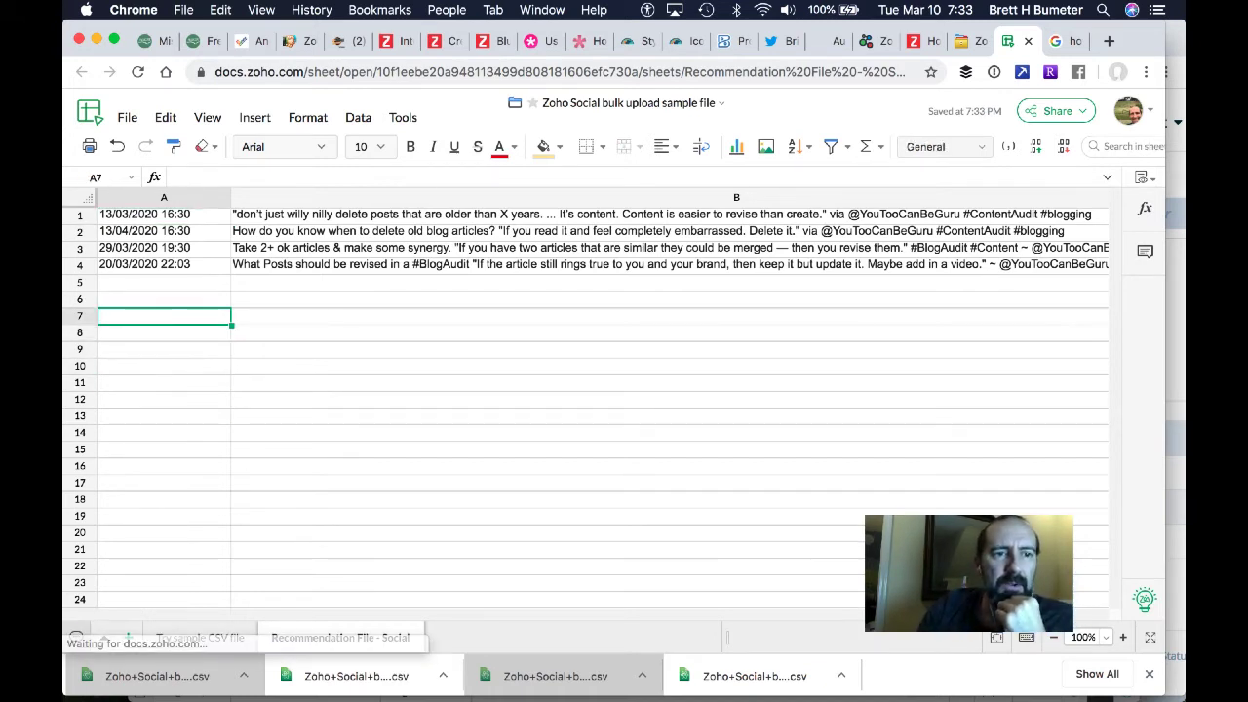
left_click(127, 119)
mouse_move(172, 276)
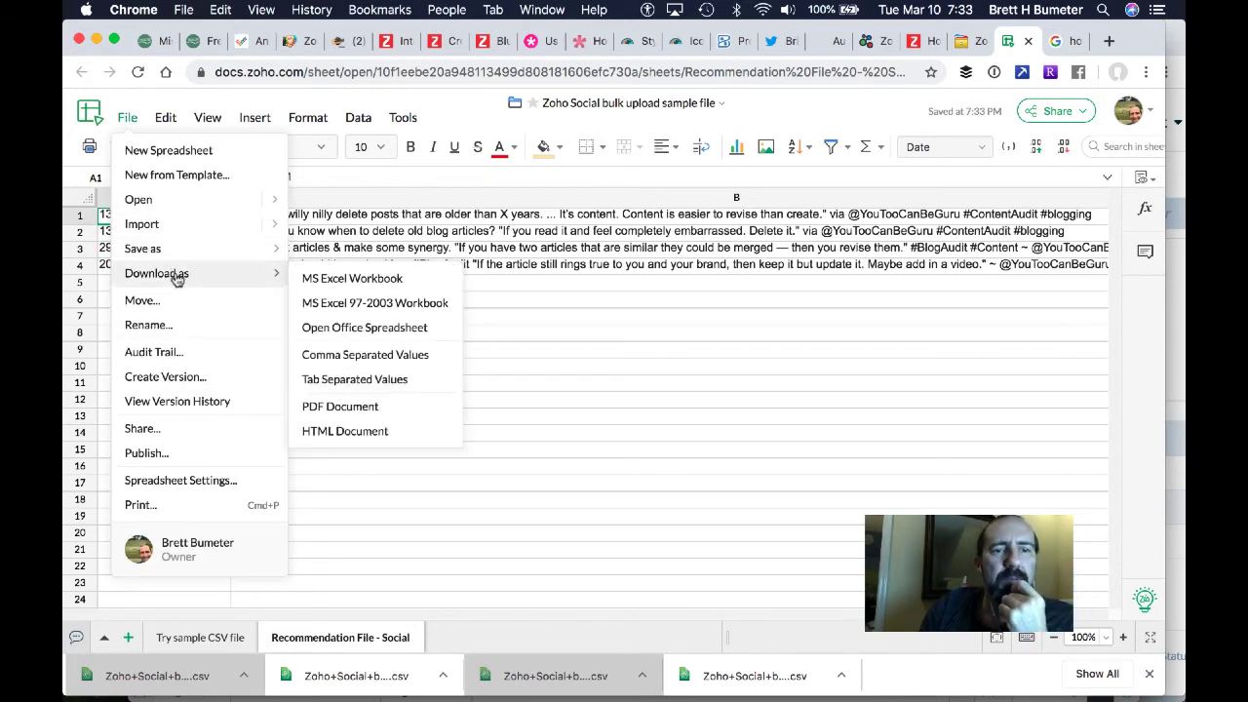
left_click(388, 357)
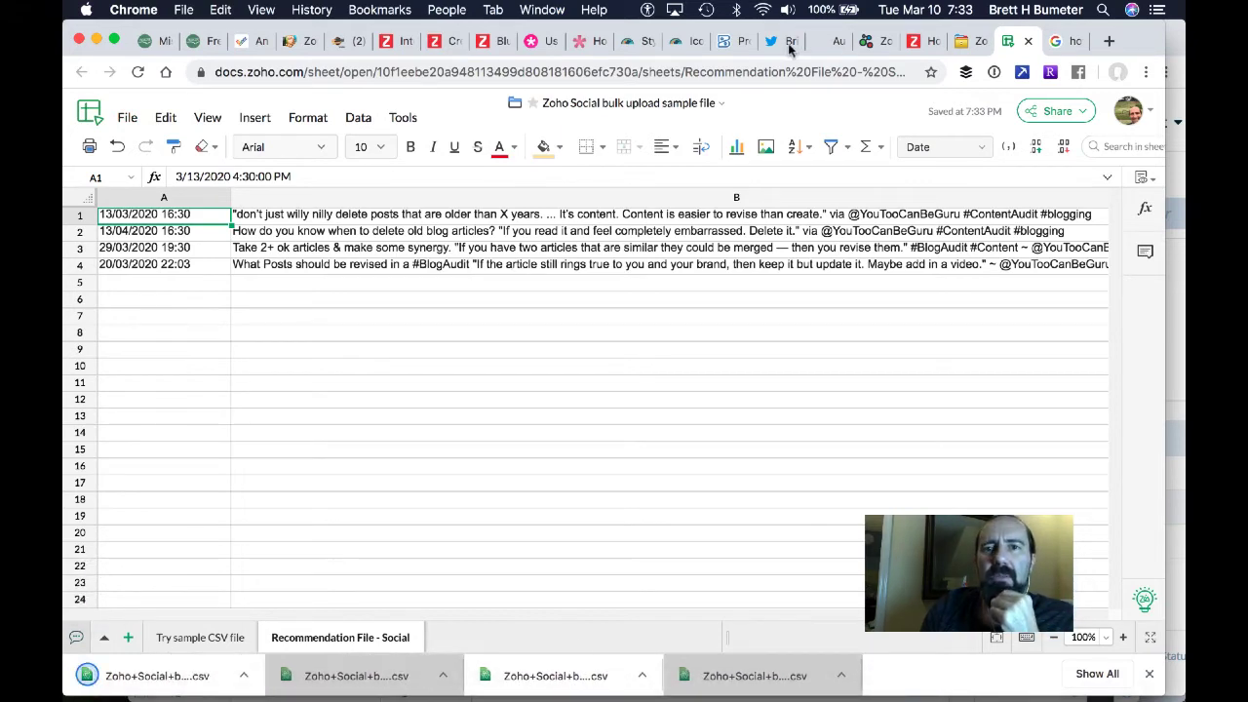
Step: Switch to Zoho Social, cancel the failed bulk upload and start scheduling multiple posts again
left_click(875, 44)
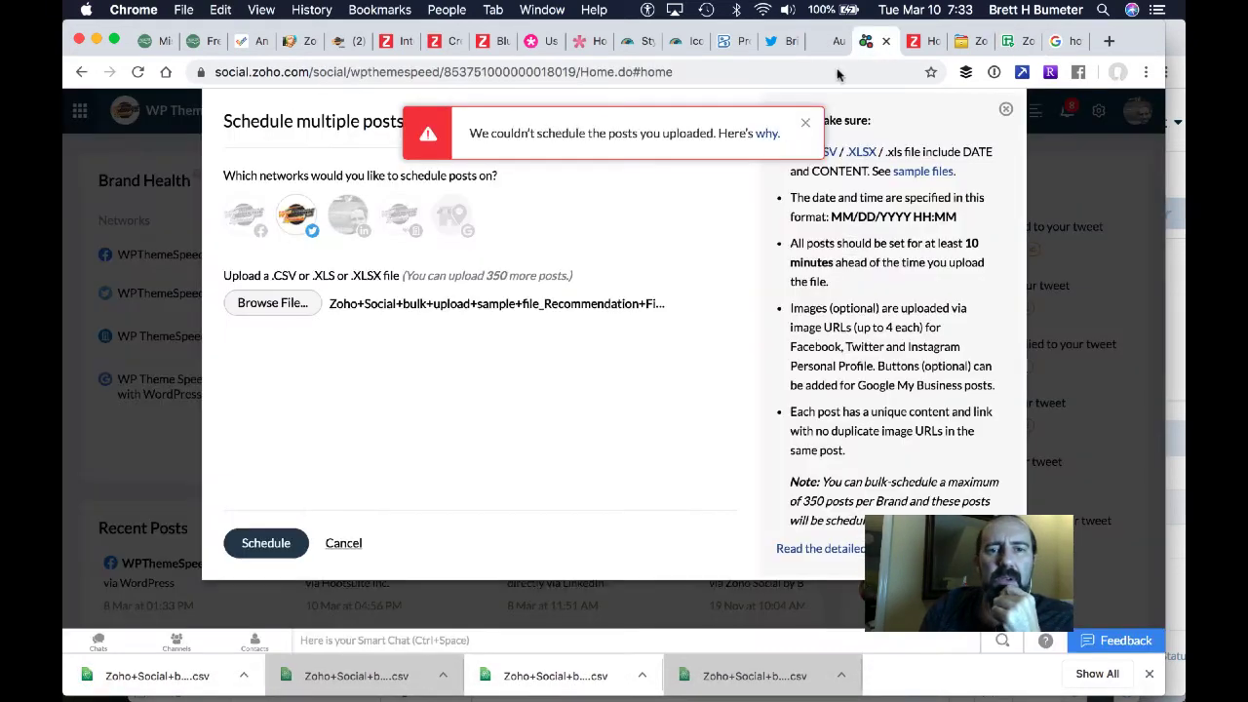
left_click(341, 544)
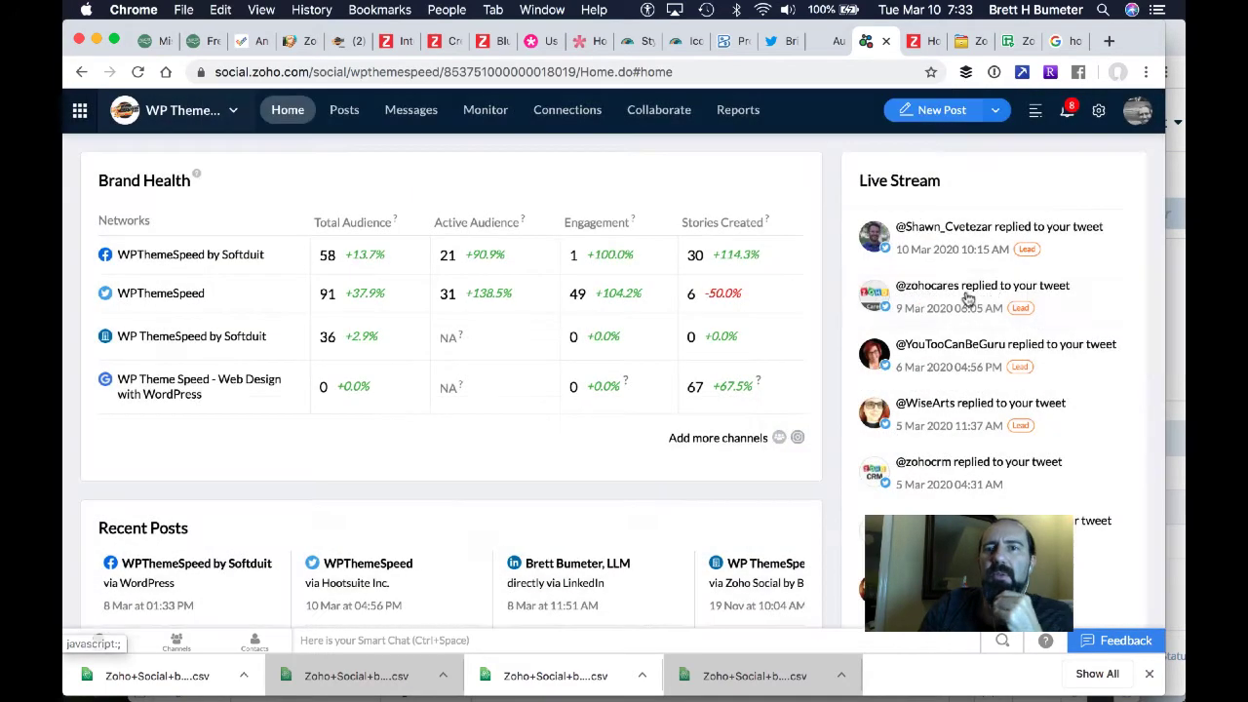
left_click(994, 110)
left_click(926, 164)
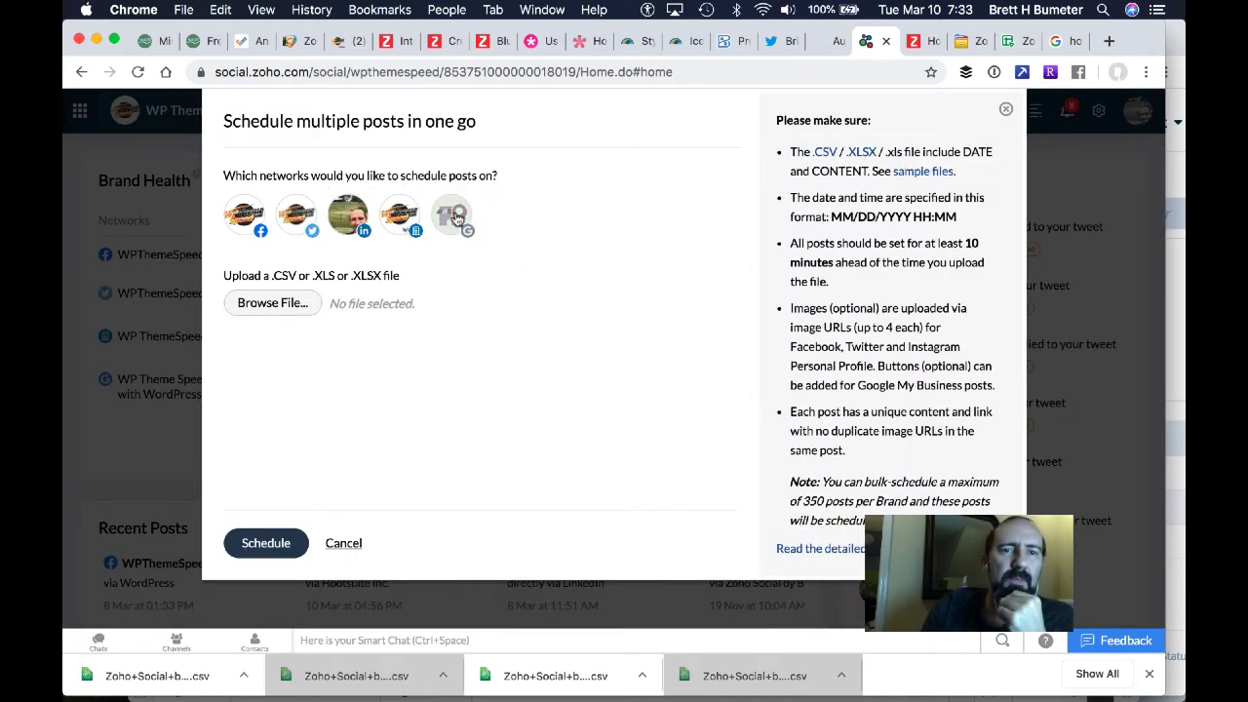
Step: Deselect the Google, both LinkedIn and Facebook networks so that only Twitter is used for the bulk posts
left_click(453, 217)
left_click(400, 214)
left_click(351, 215)
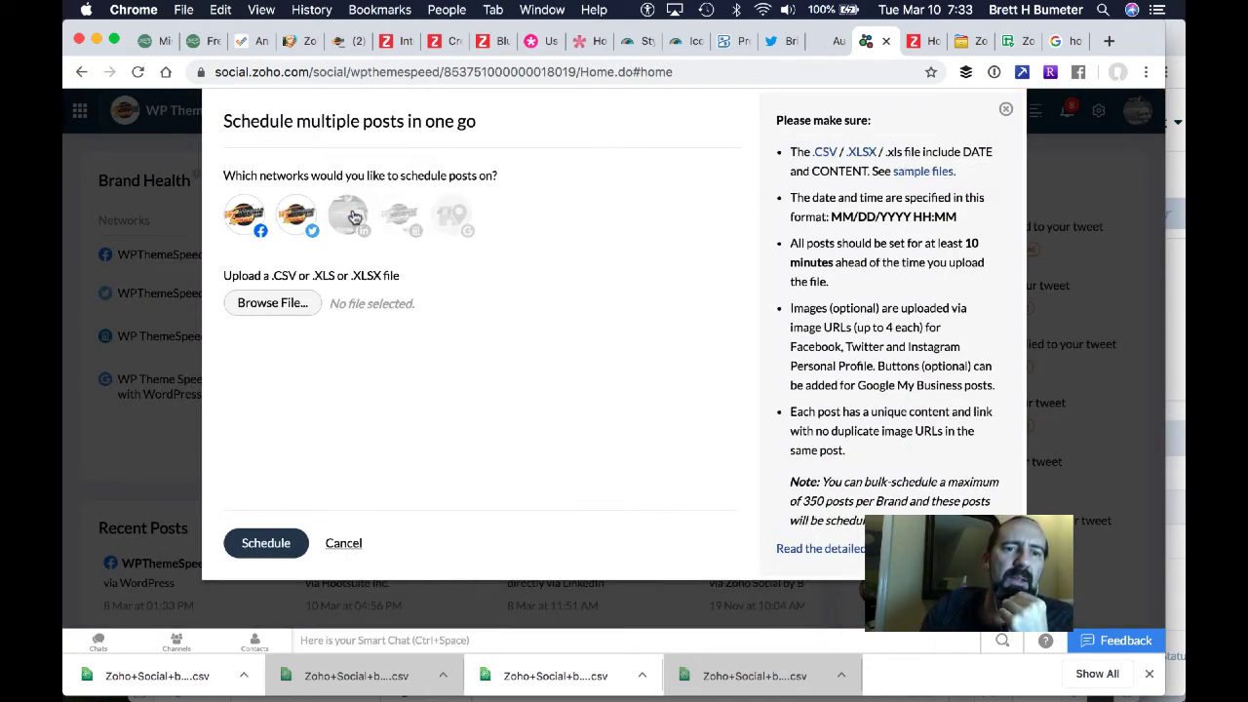
left_click(246, 215)
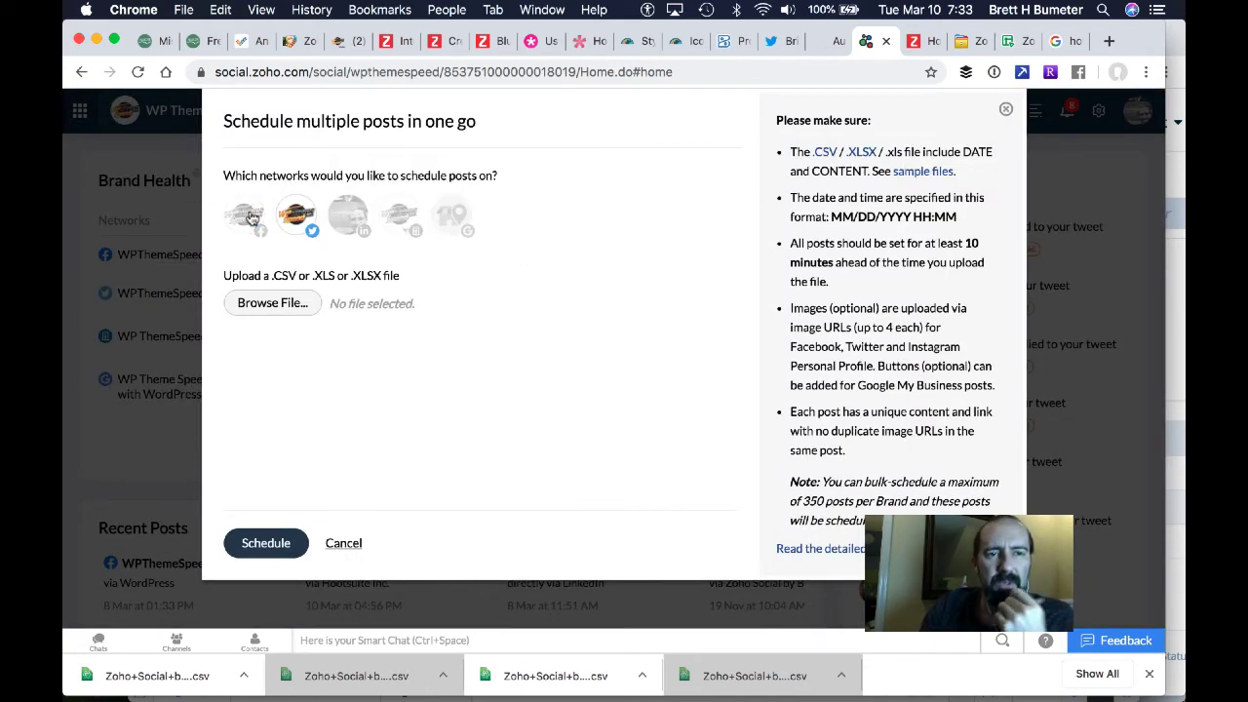
Step: Select Zoho+Social+bulk+upload+sample+file_Recommendation+File+-+Social (5).csv from Downloads as the upload file and schedule its posts
left_click(274, 308)
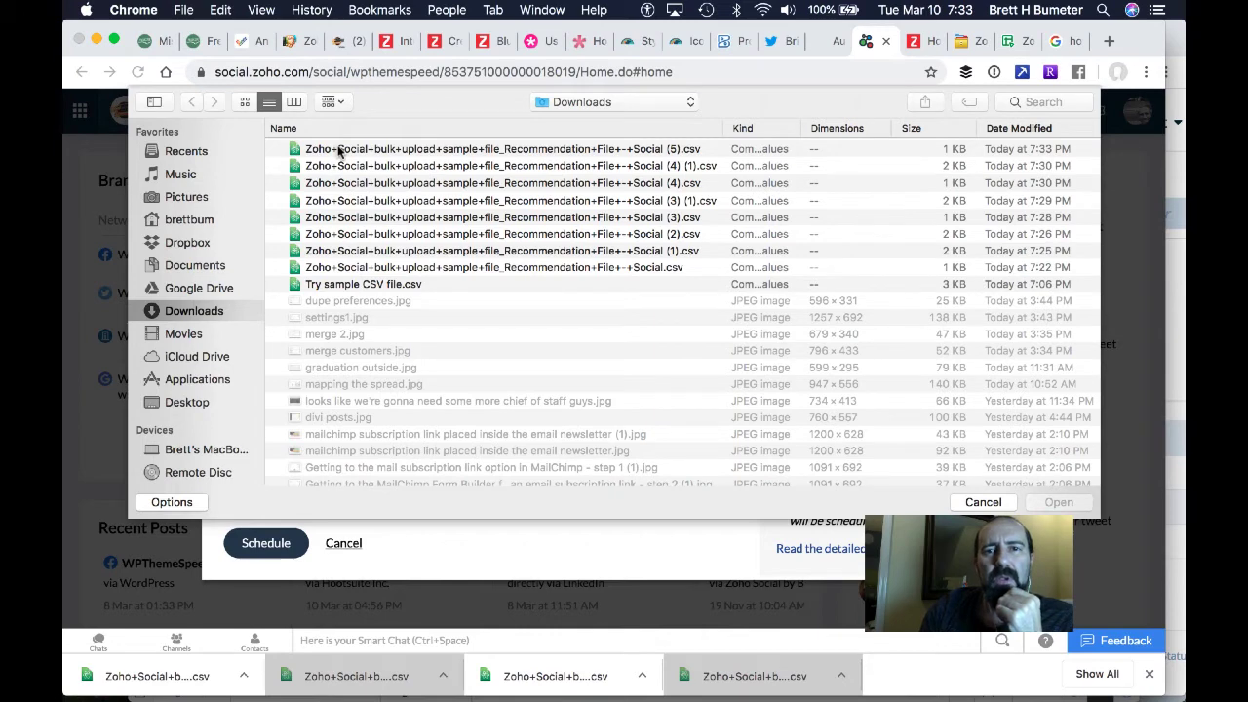
left_click(338, 149)
left_click(1049, 502)
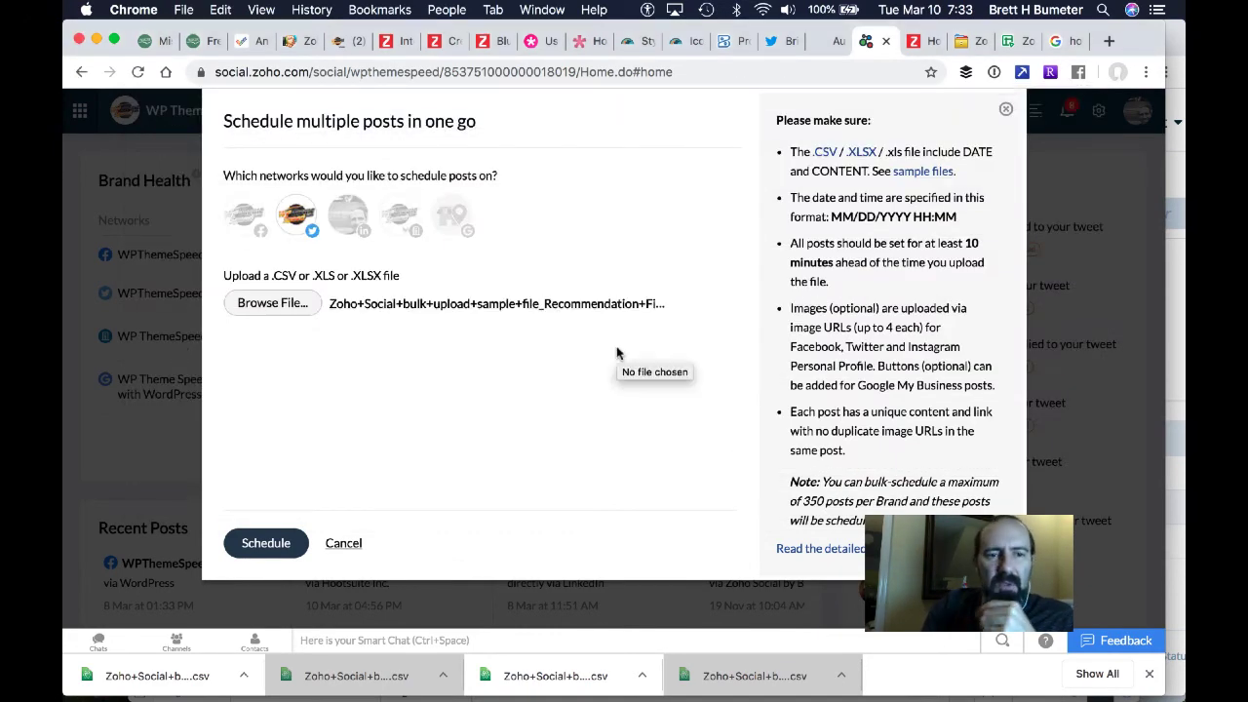
left_click(290, 542)
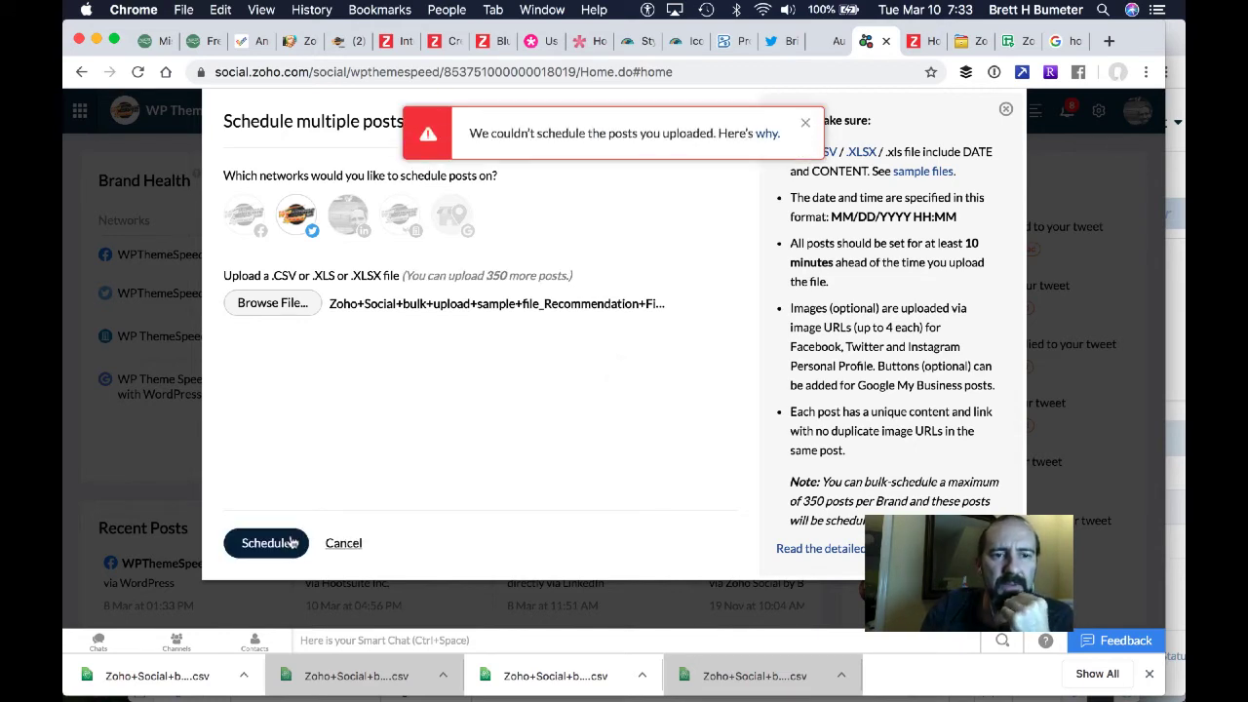
Step: Download the report explaining the failed upload, open it in Atom and examine the date format required in each row's error
left_click(768, 134)
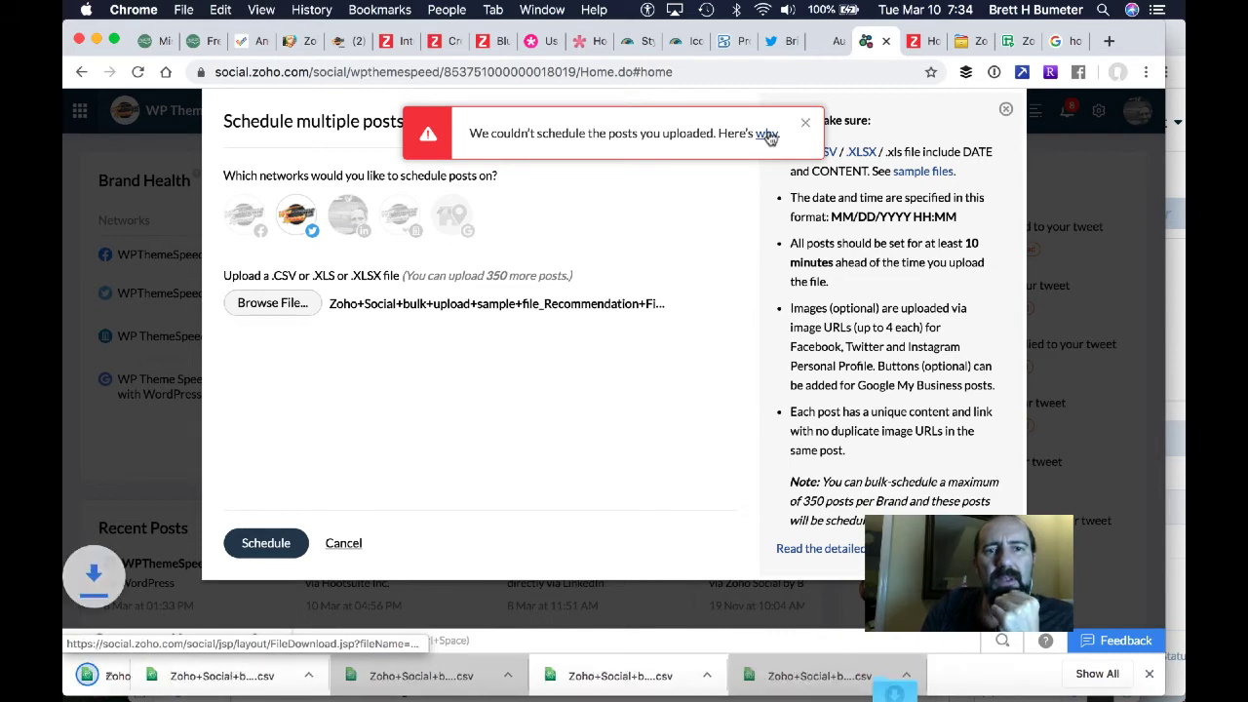
left_click(156, 676)
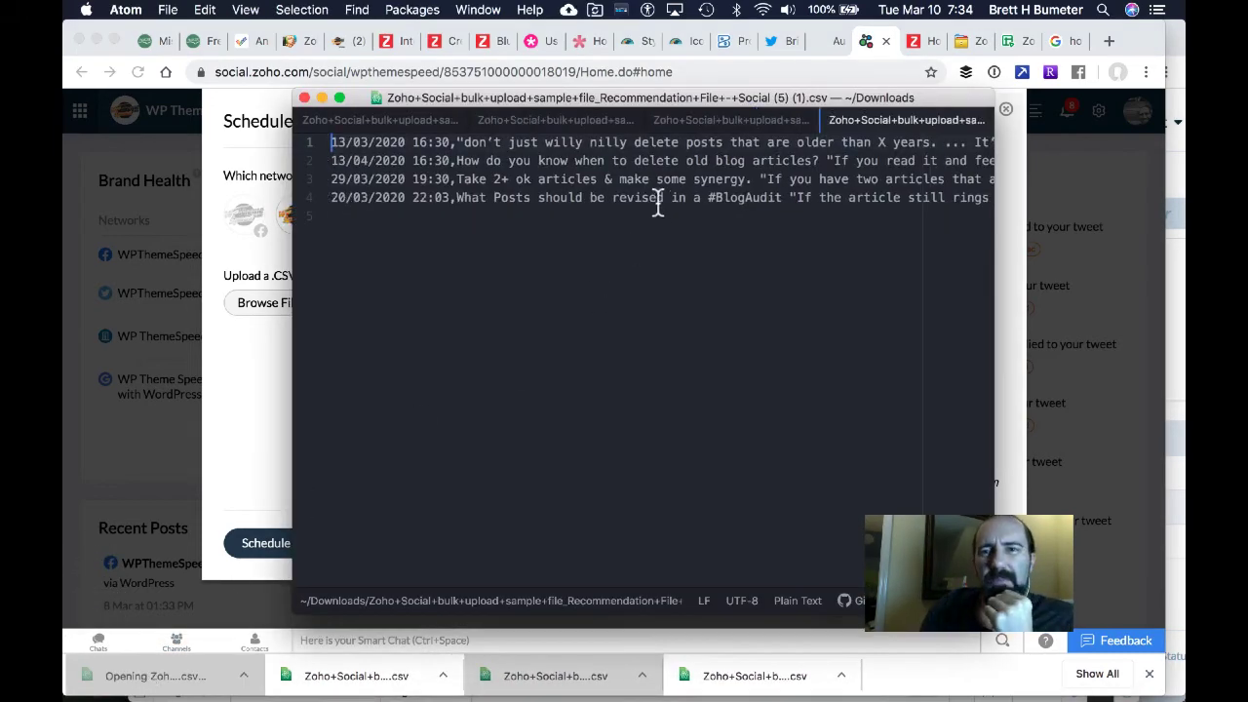
scroll(657, 201, "right", 15)
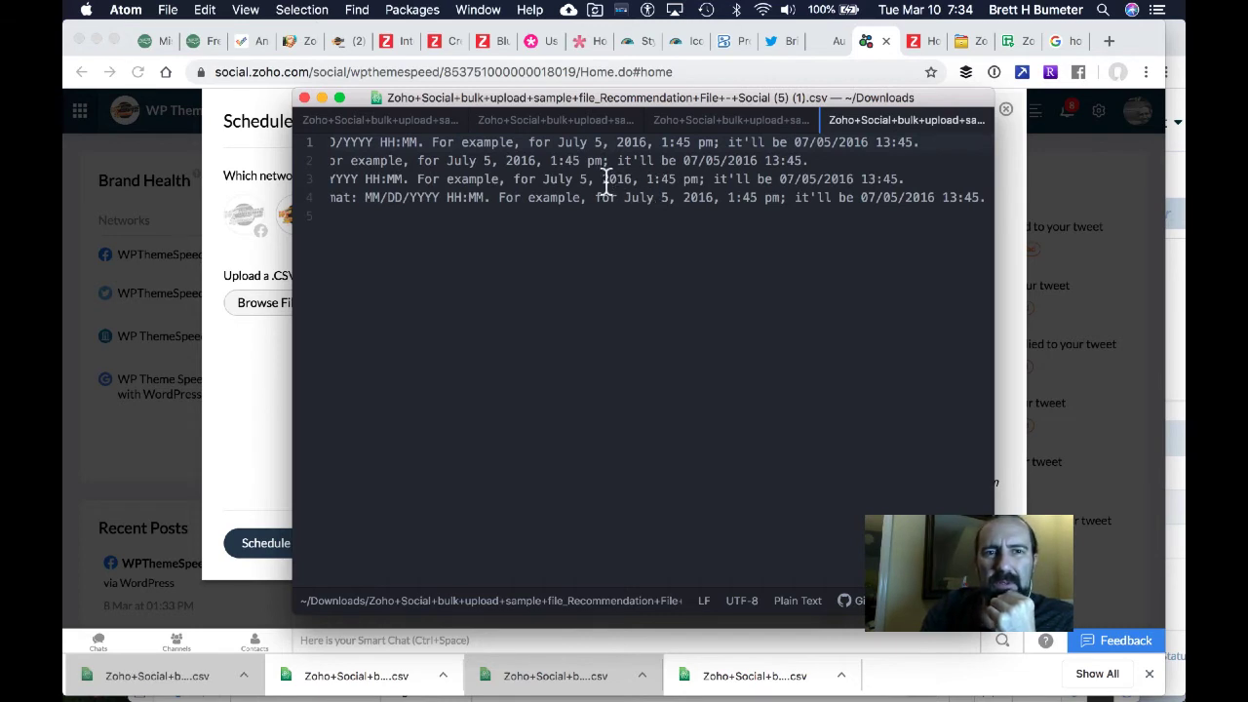
scroll(605, 180, "left", 5)
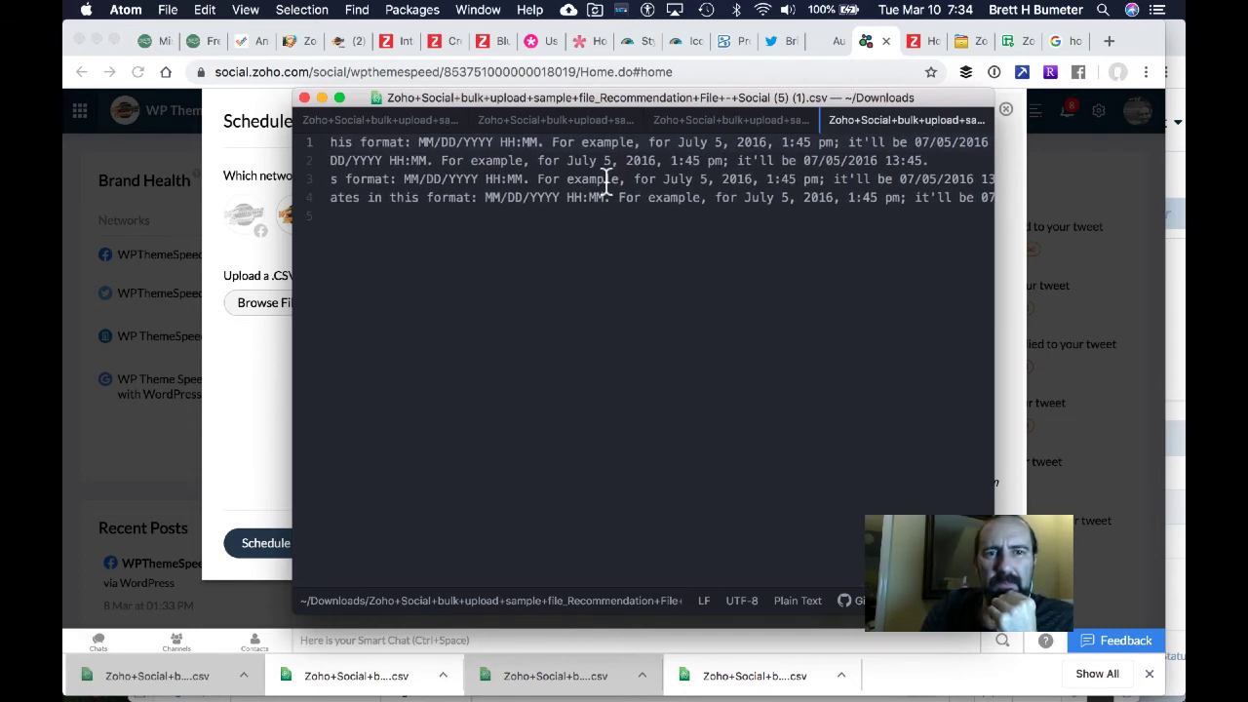
scroll(605, 180, "left", 3)
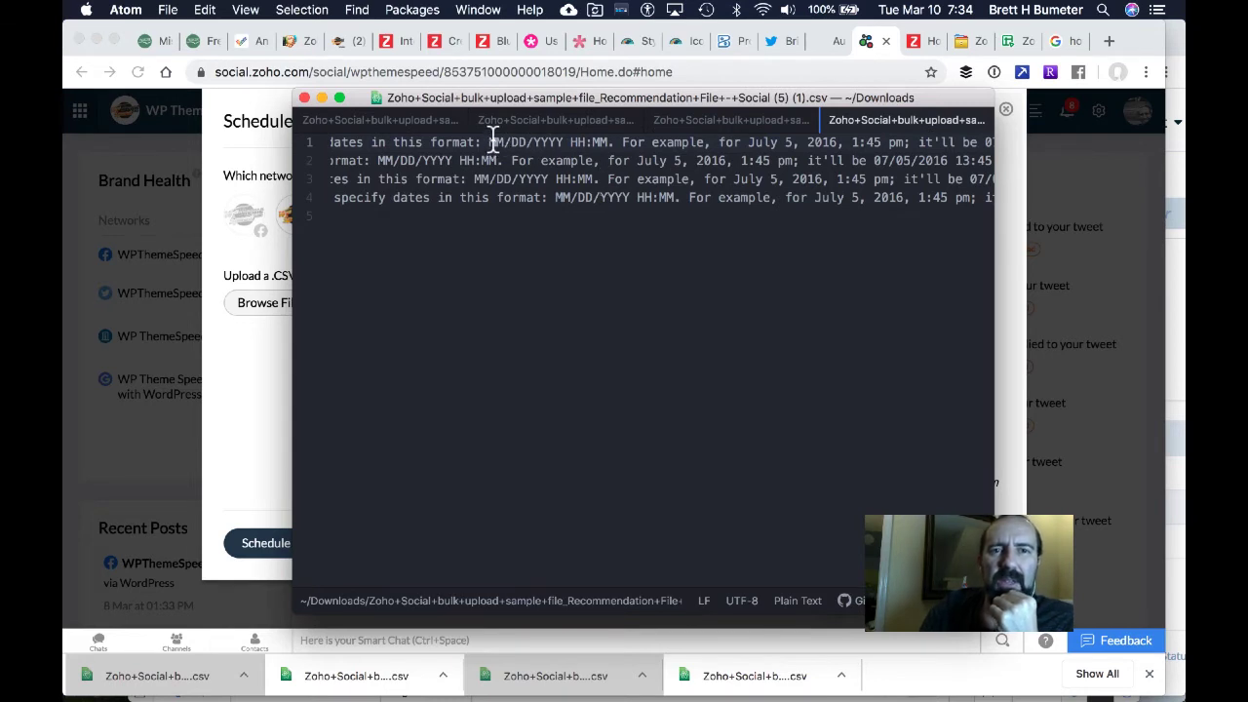
left_click_drag(489, 142, 561, 142)
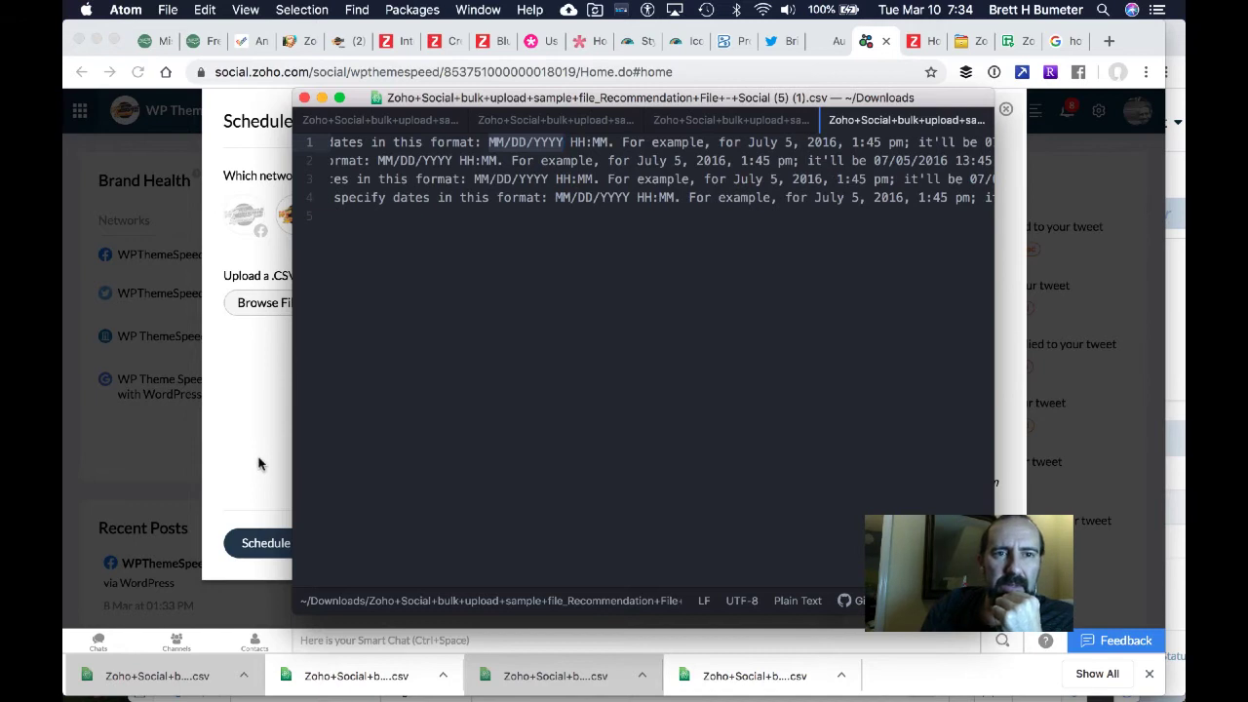
left_click(497, 141)
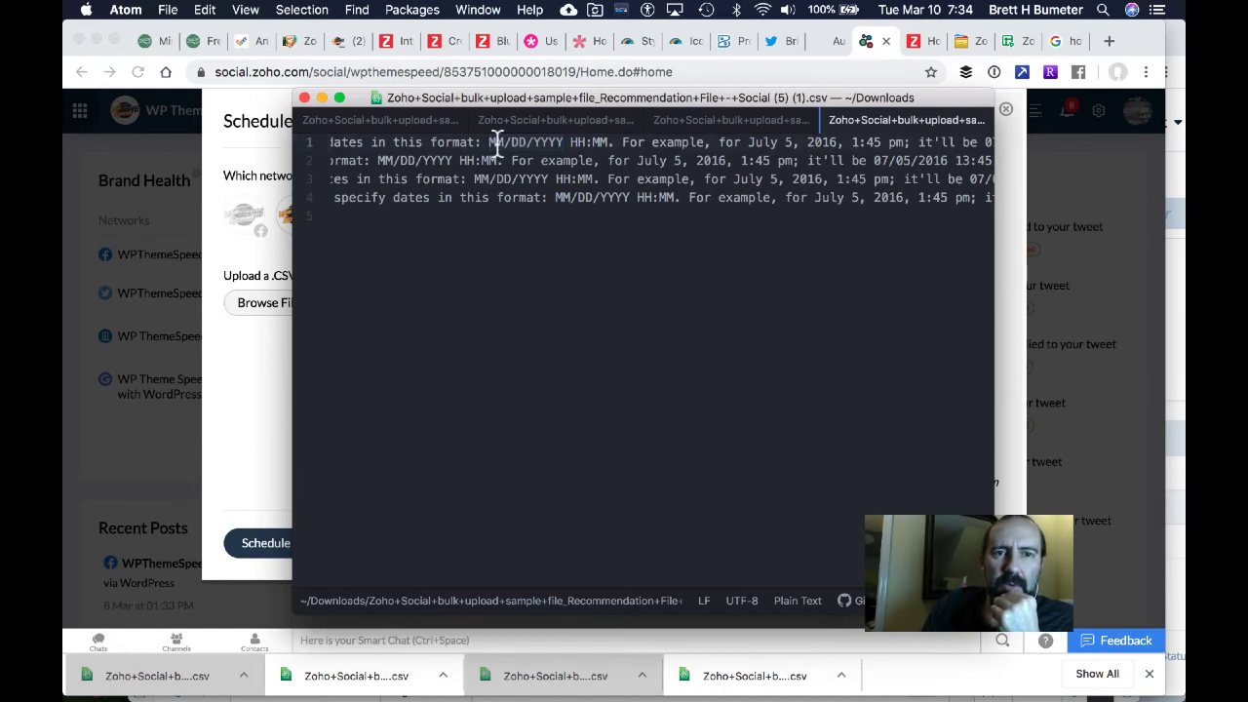
left_click(490, 142)
left_click_drag(491, 142, 526, 142)
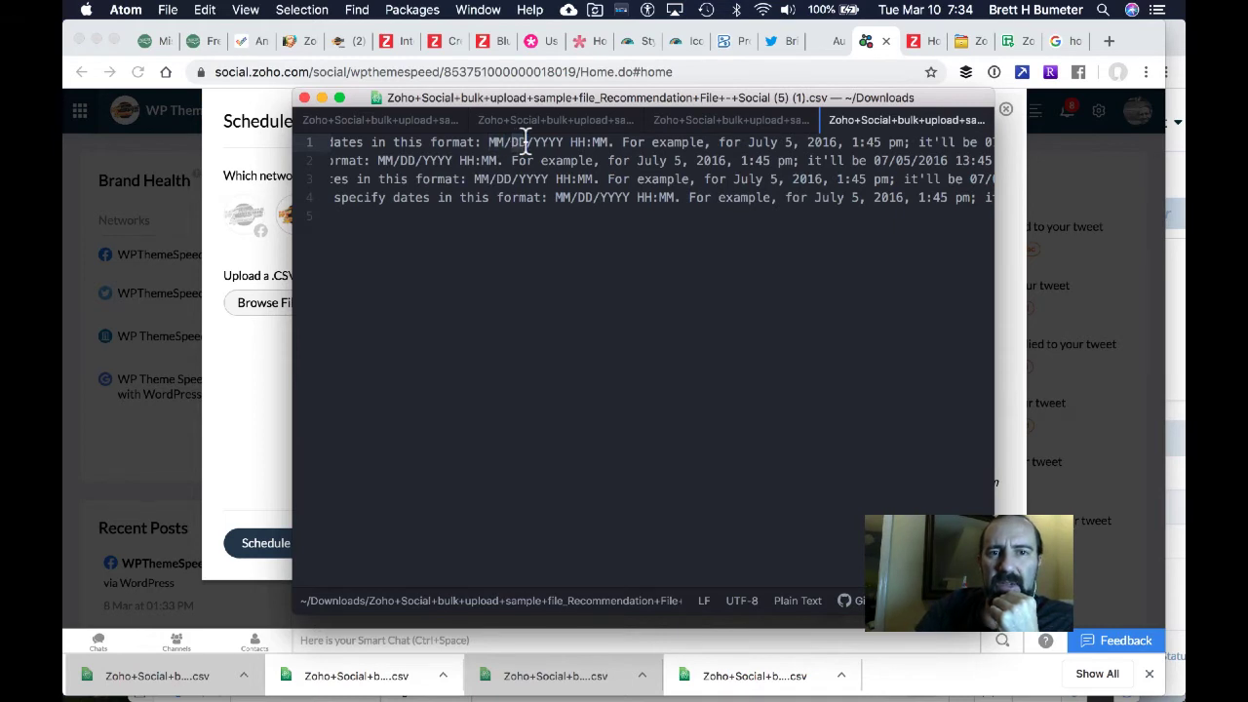
Step: Read the date format example at the end of each error line, and return to the bulk upload sample spreadsheet
scroll(855, 148, "right", 4)
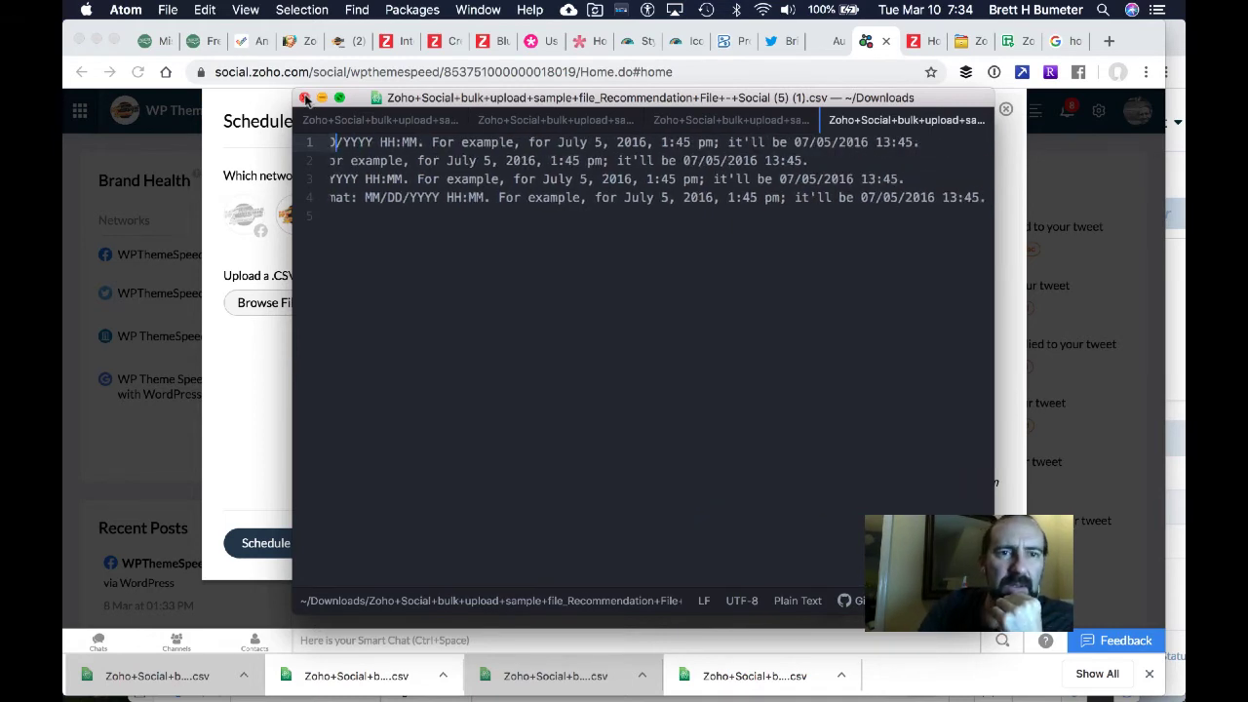
left_click(1010, 41)
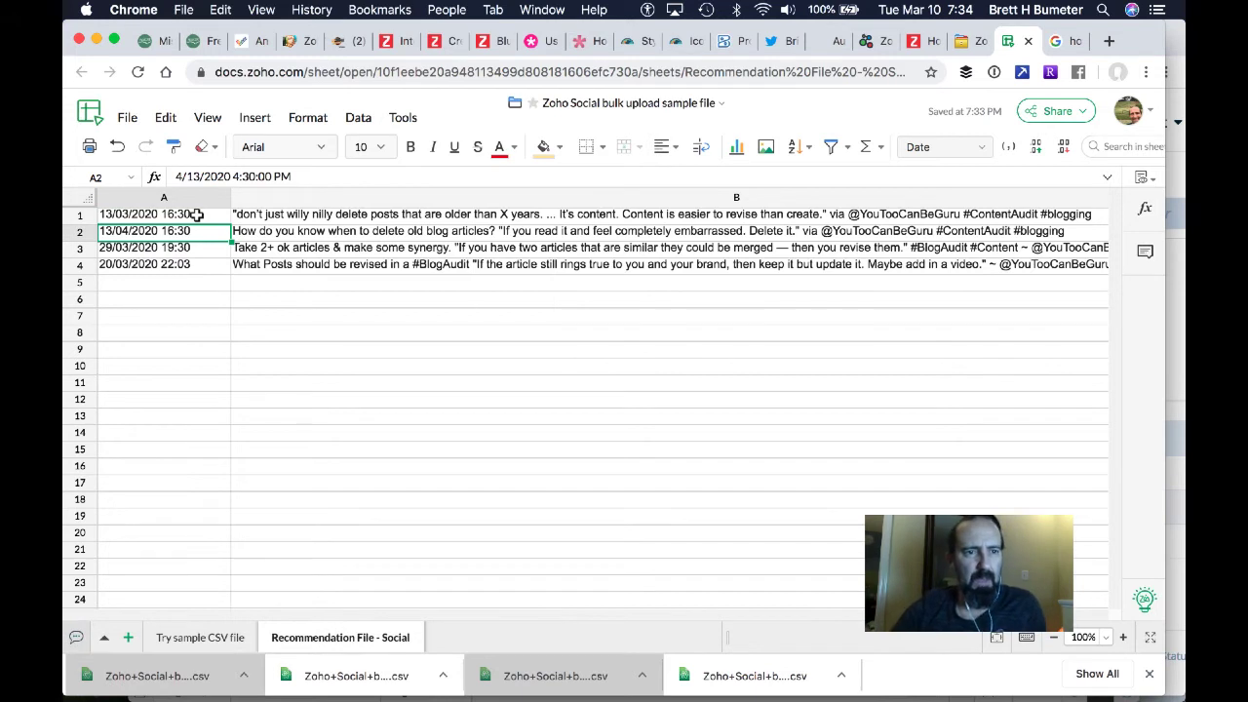
Step: Paste the copied dates and times into column A starting at cell A6
left_click(192, 303)
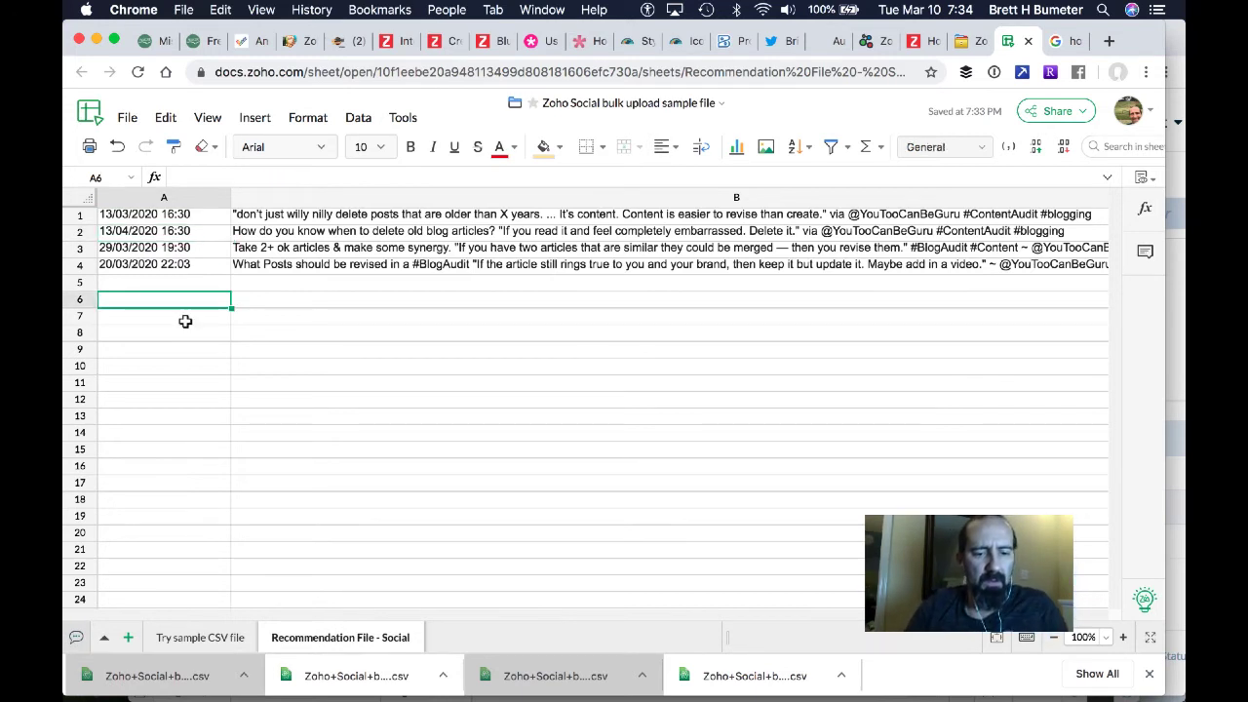
key("super+v")
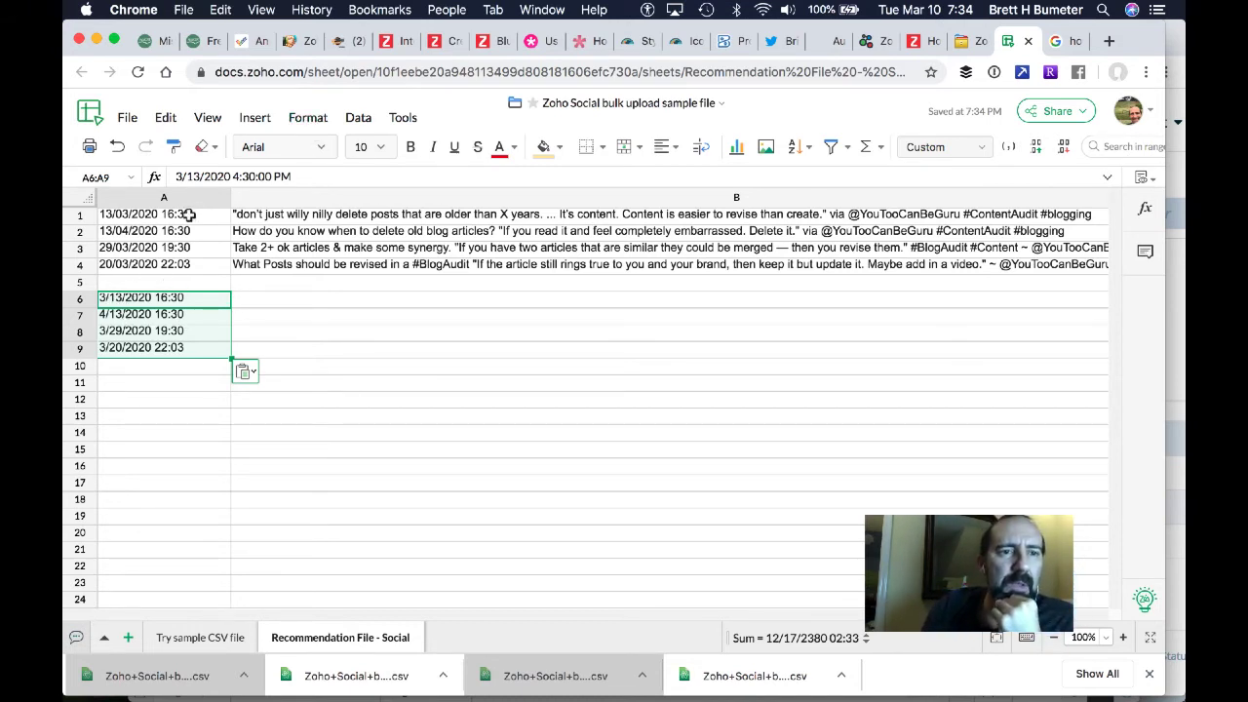
Step: Set the date format of the post dates in A1:A4 to MM/dd/yyyy
left_click(145, 214)
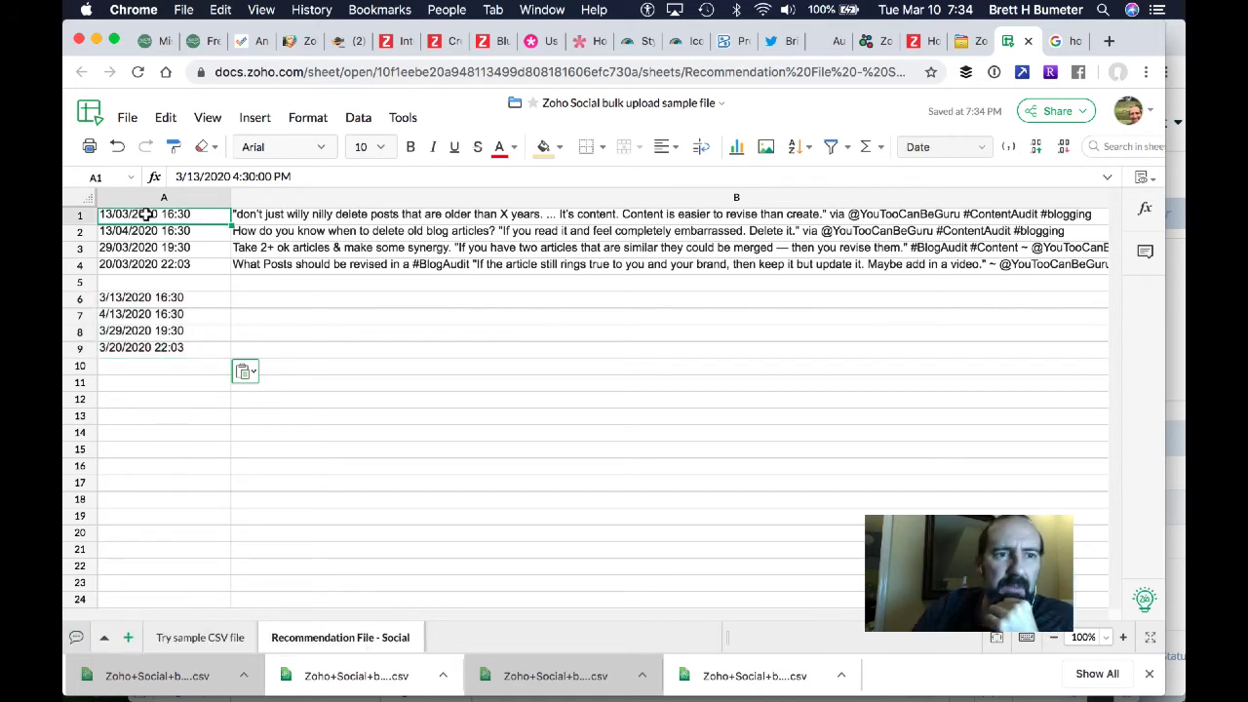
left_click_drag(145, 215, 146, 264)
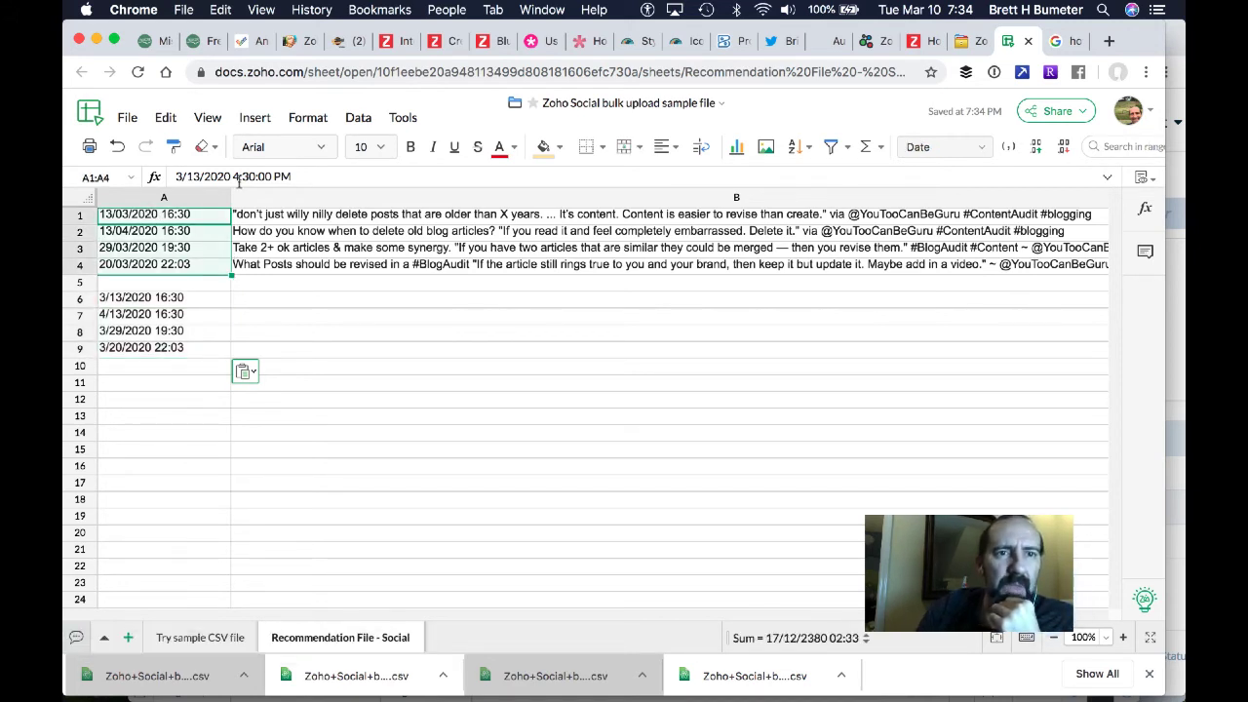
left_click(307, 118)
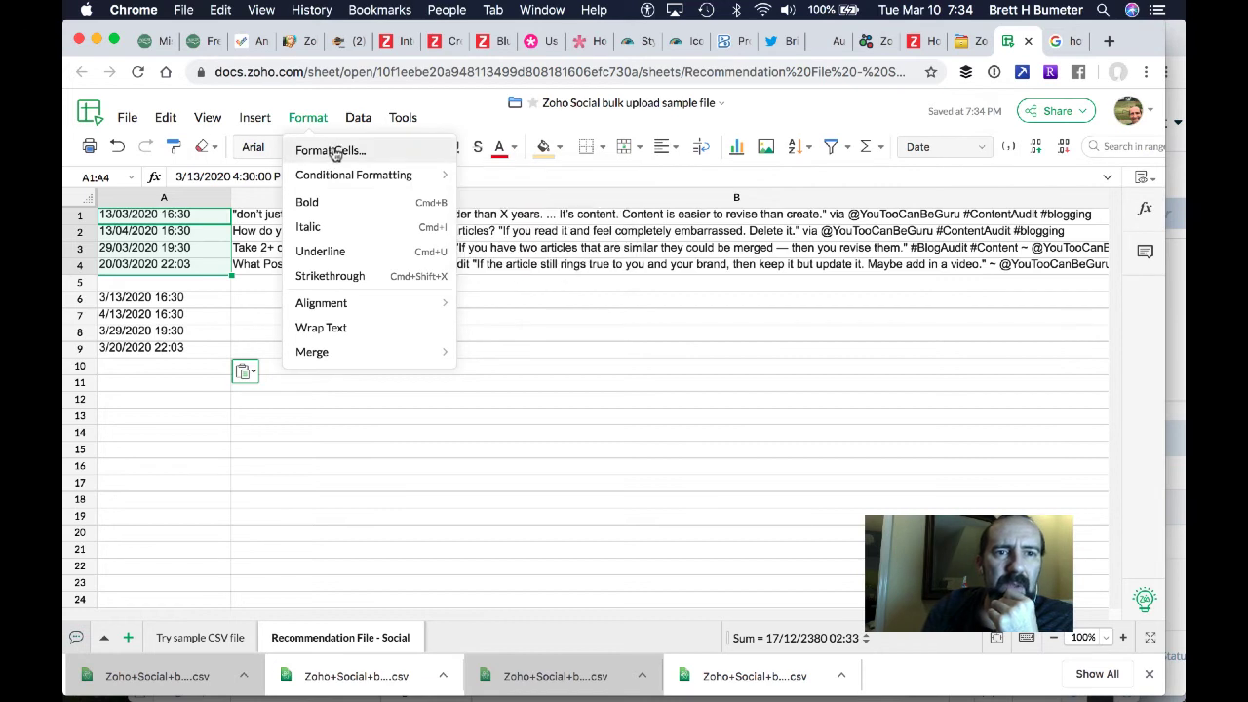
left_click(332, 151)
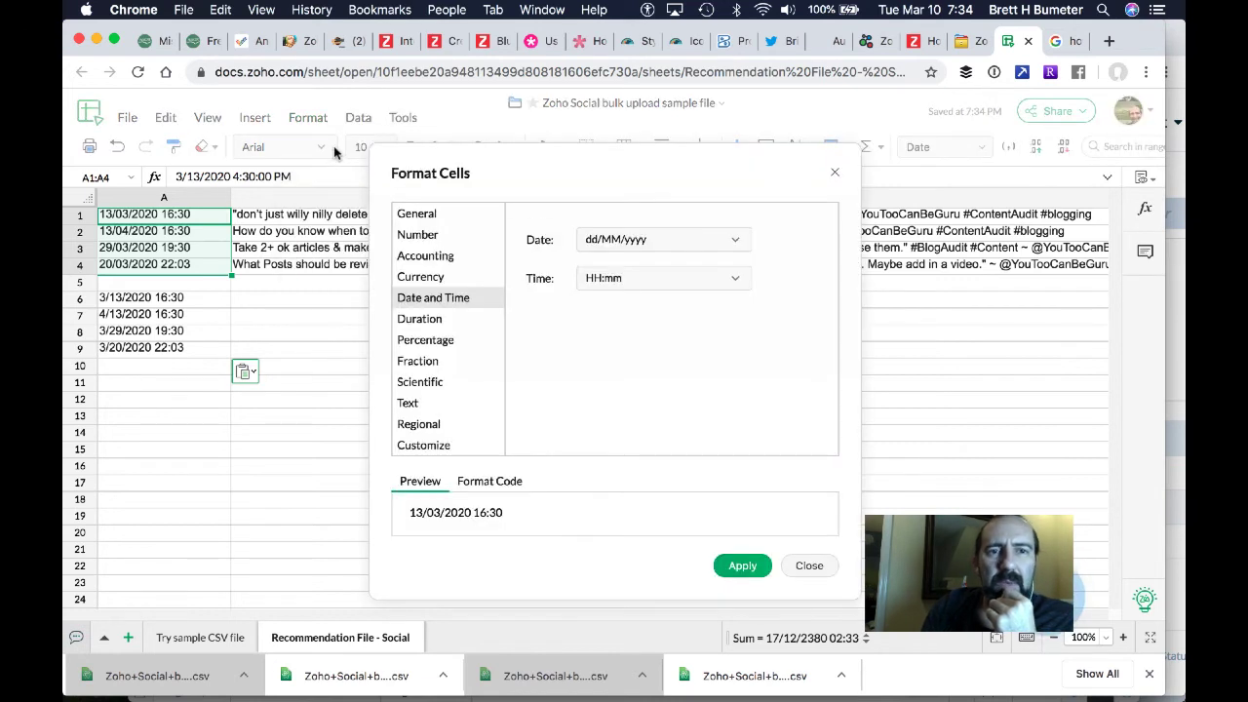
left_click(674, 243)
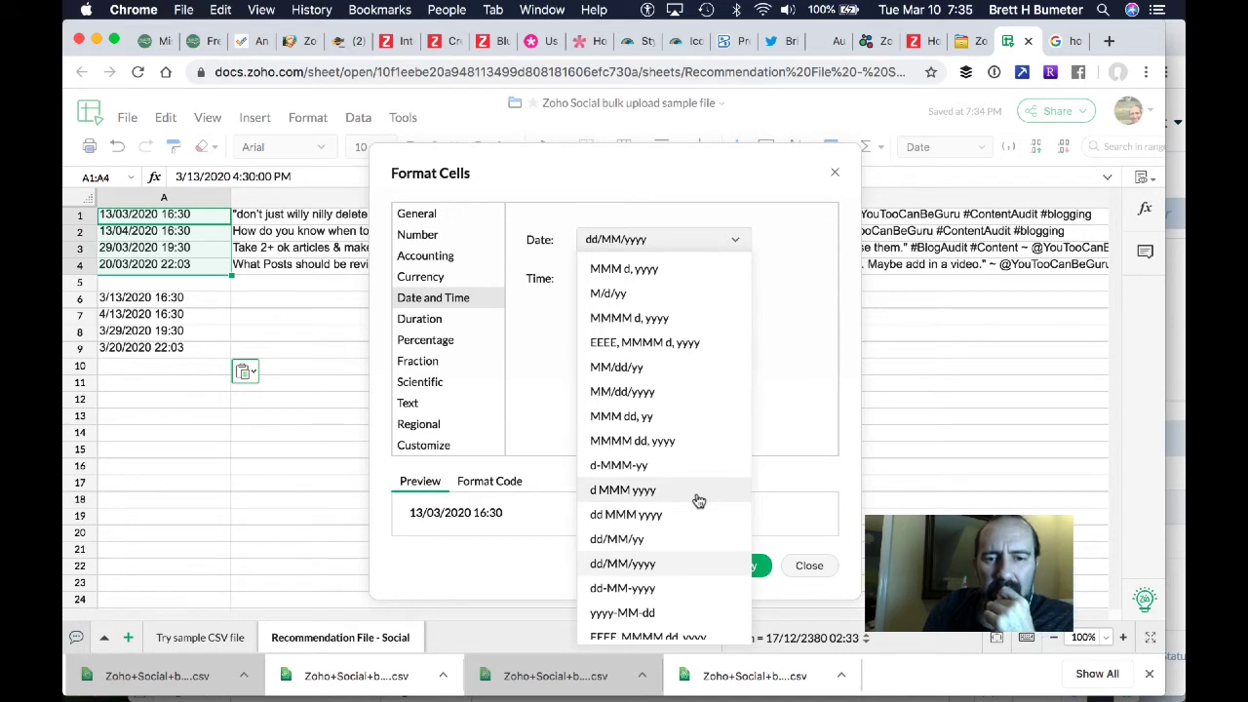
scroll(698, 500, "down", 3)
scroll(698, 500, "up", 3)
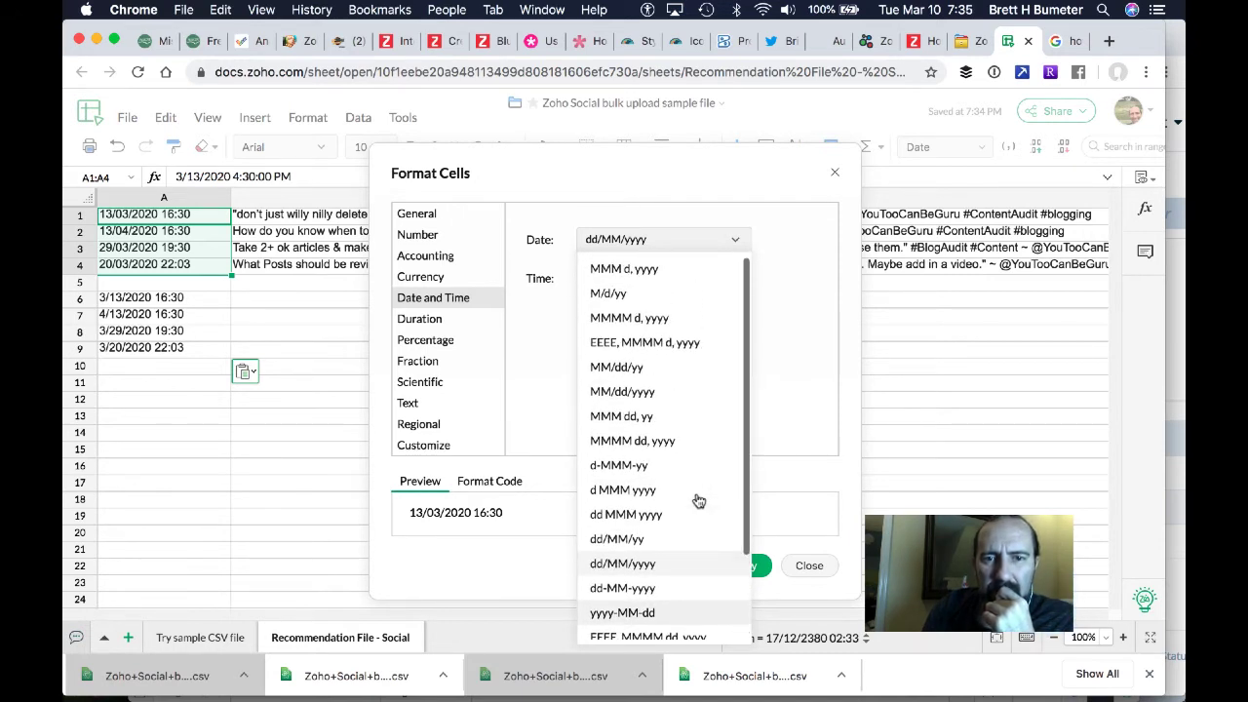
left_click(655, 396)
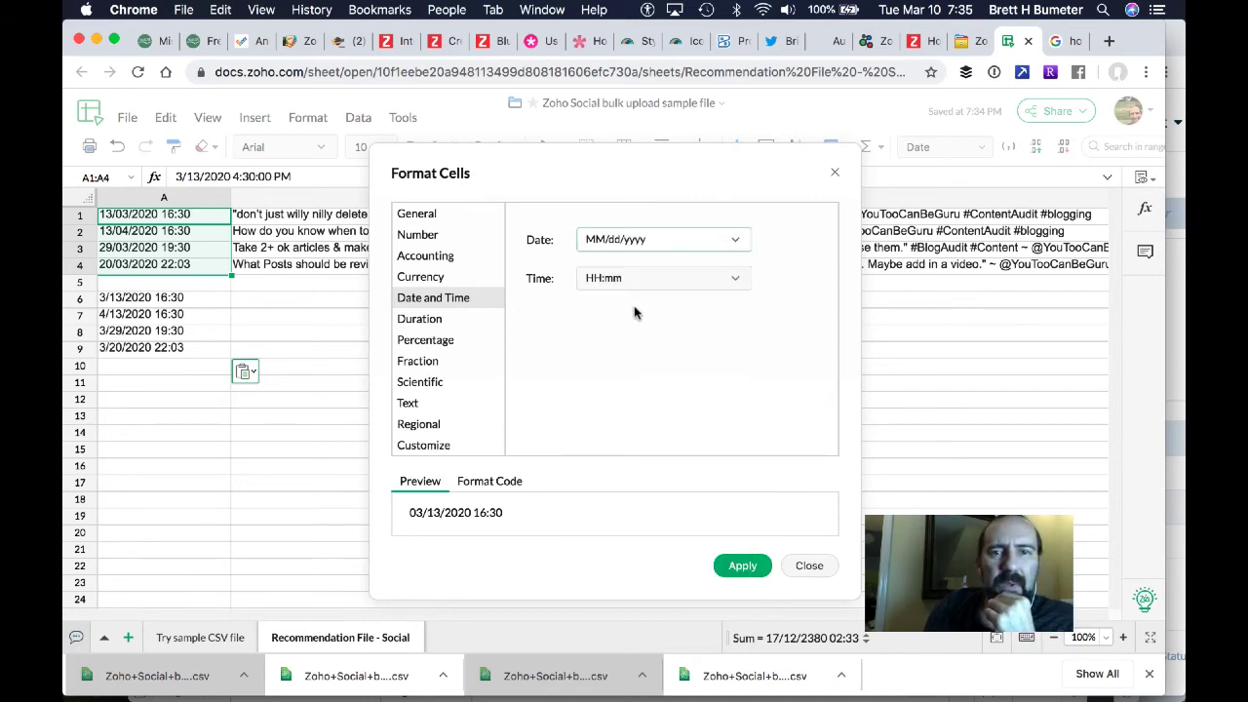
left_click(742, 567)
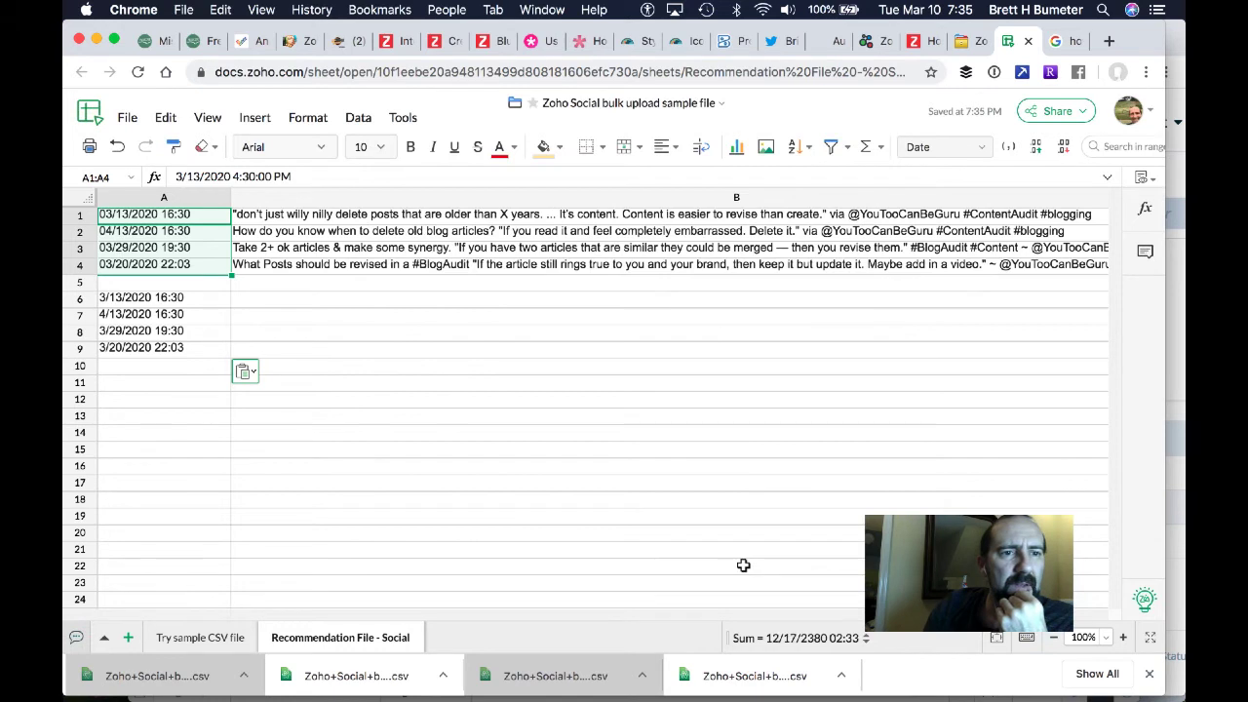
Step: Clear the pasted duplicate dates from cells A6:A10 below the post rows
left_click_drag(199, 298, 203, 361)
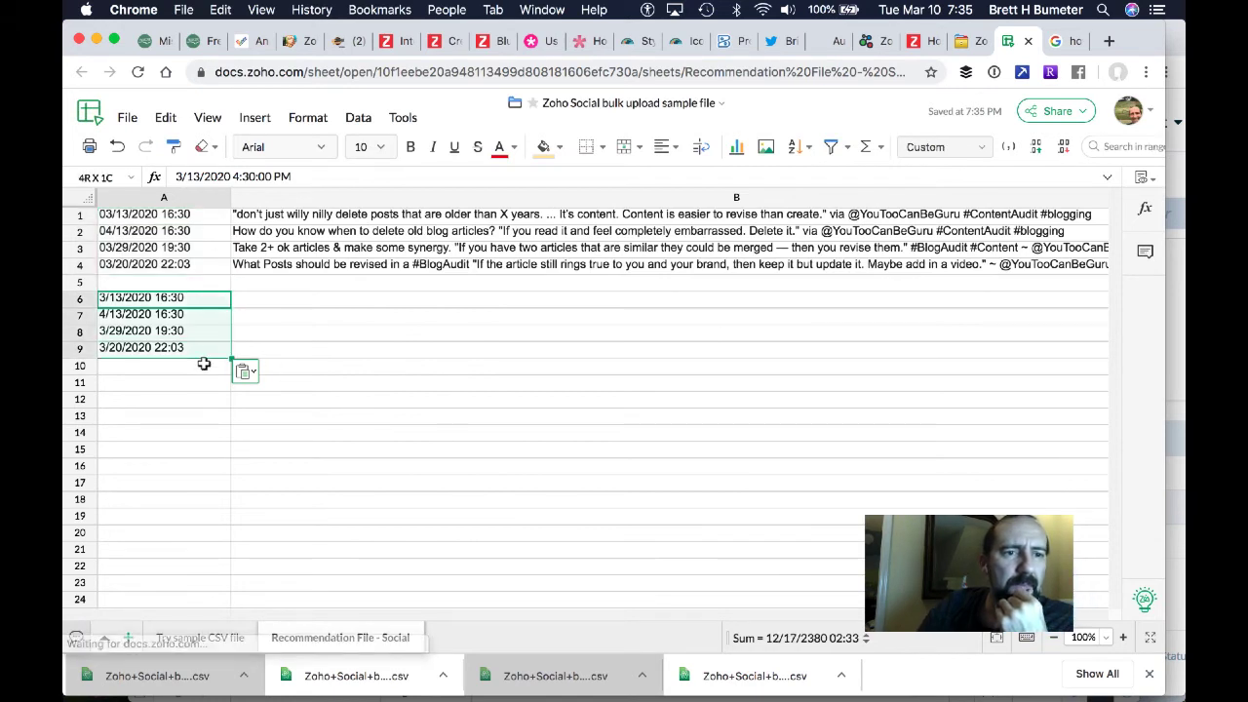
key("Delete")
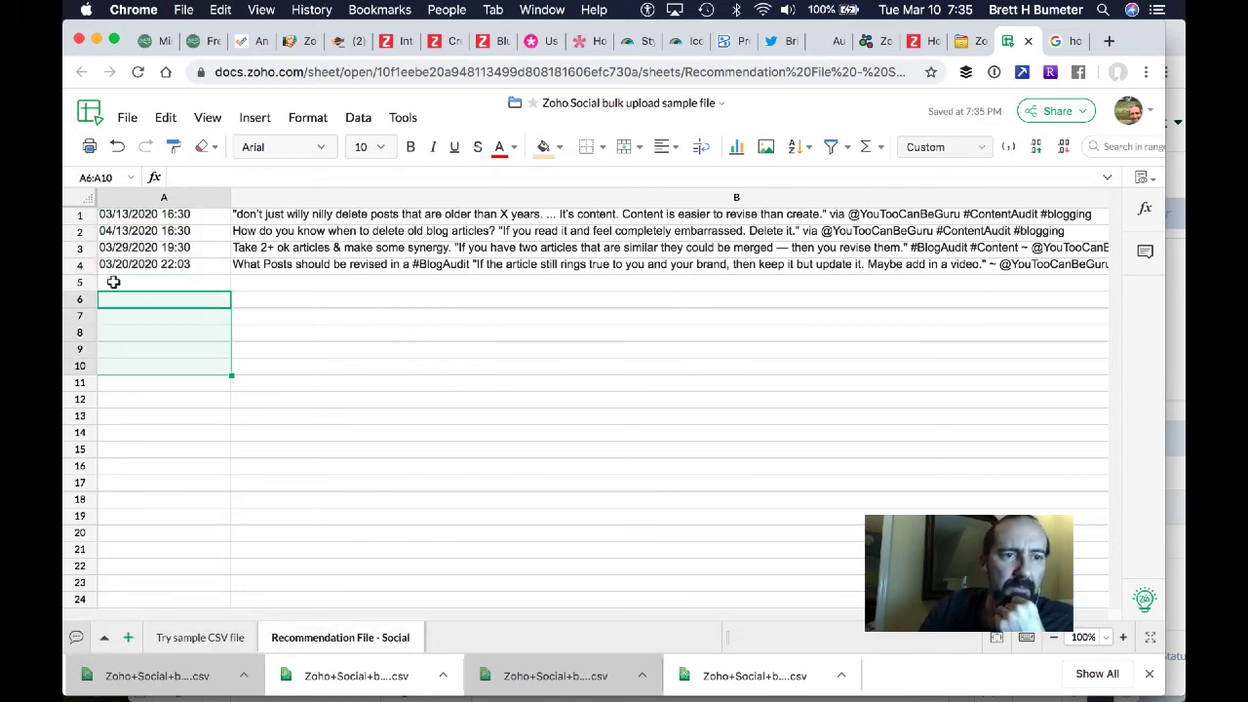
left_click(113, 282)
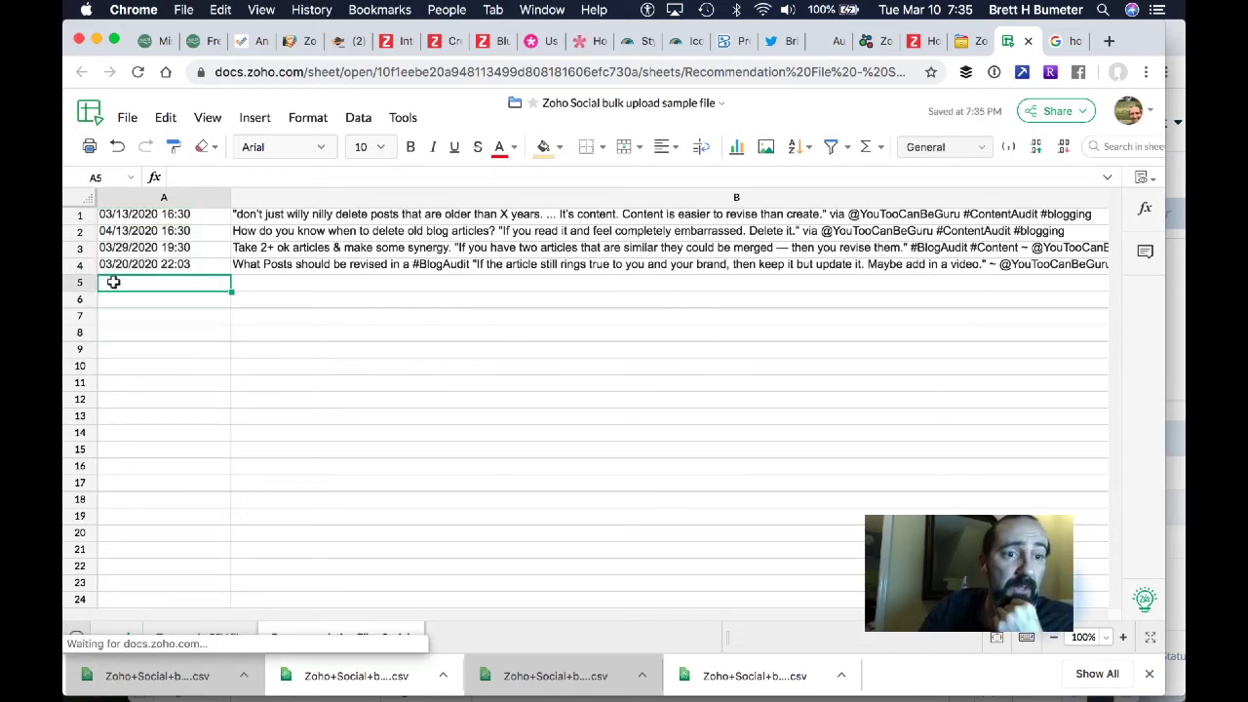
Step: Download the Recommendation File - Social sheet as comma separated values
left_click(127, 118)
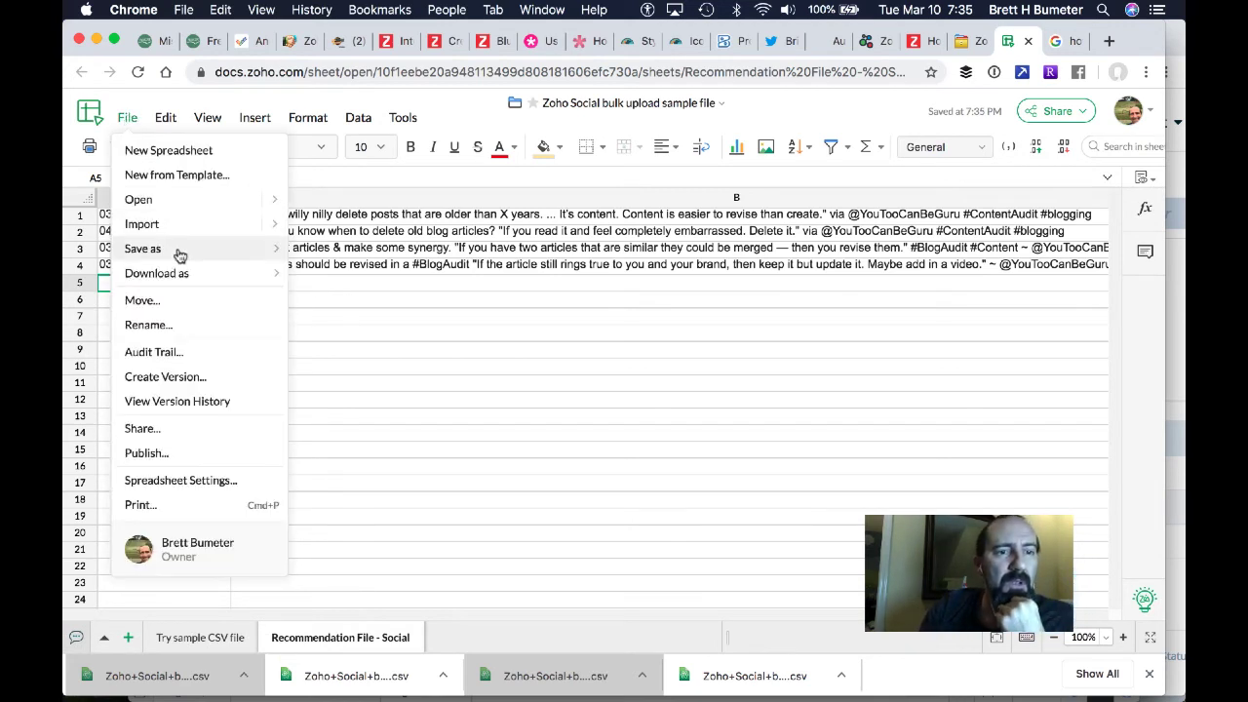
mouse_move(193, 281)
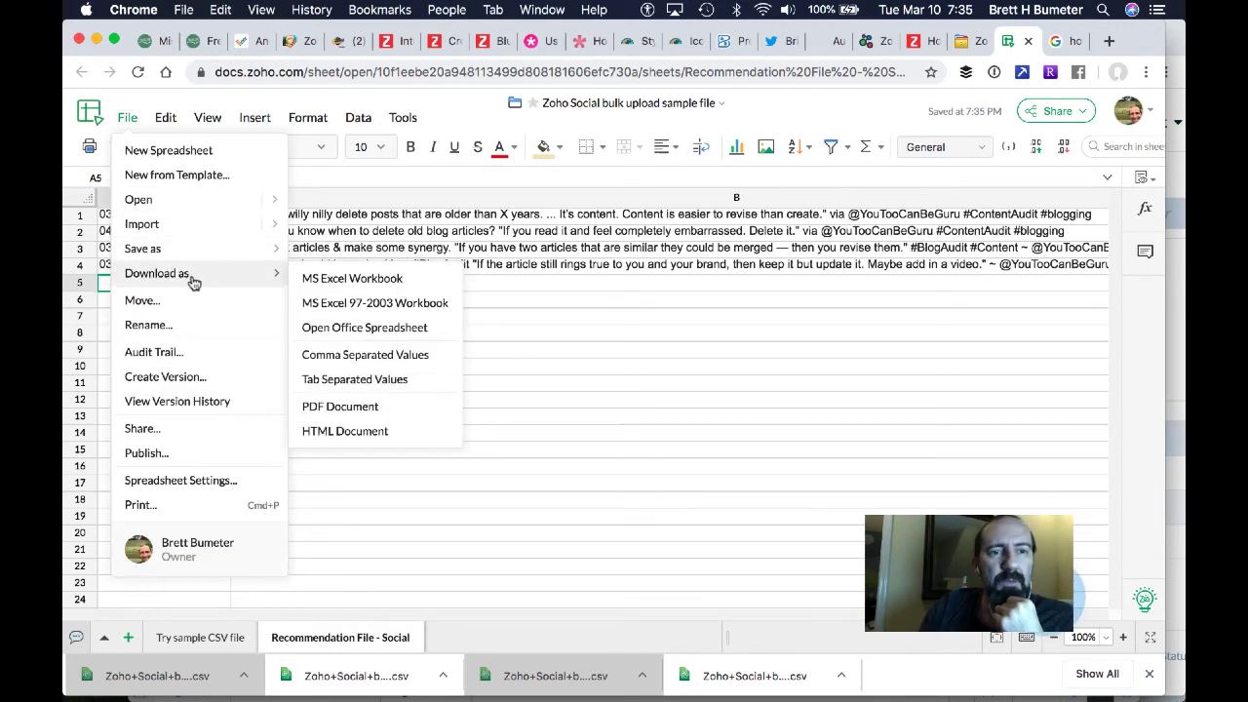
left_click(374, 355)
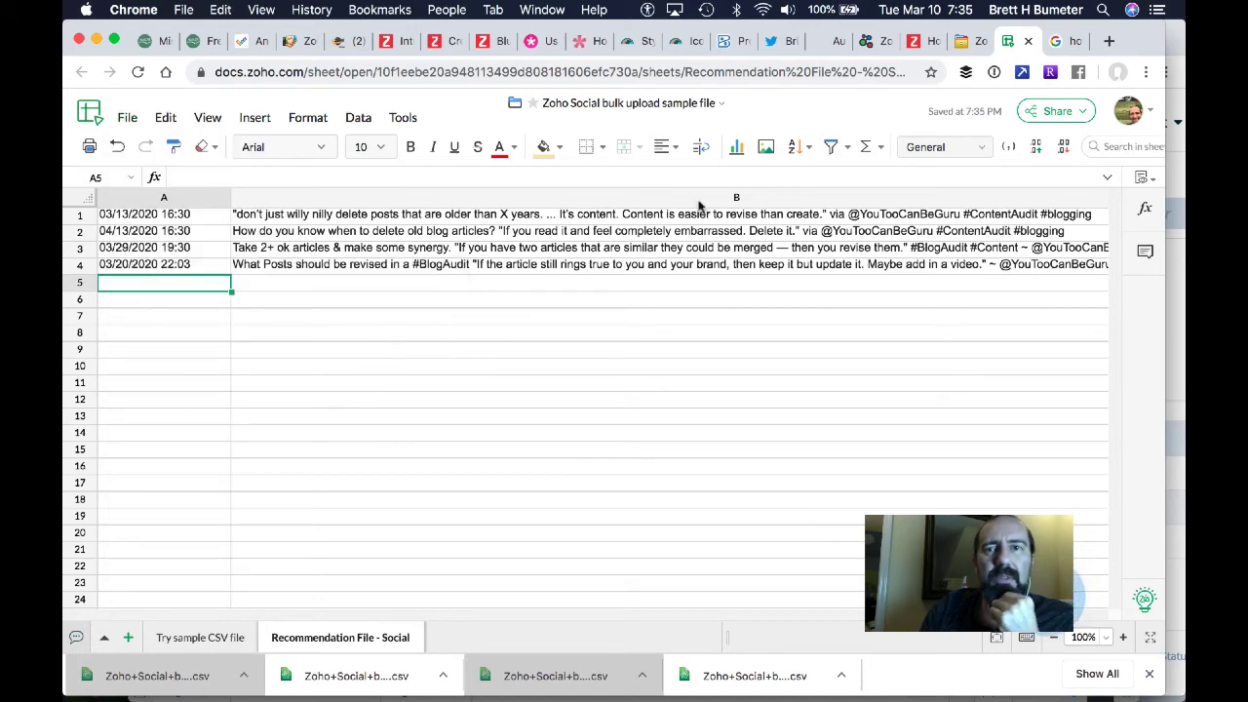
Step: Return to Zoho Social, dismiss the failed upload and open a fresh bulk schedule form
left_click(877, 43)
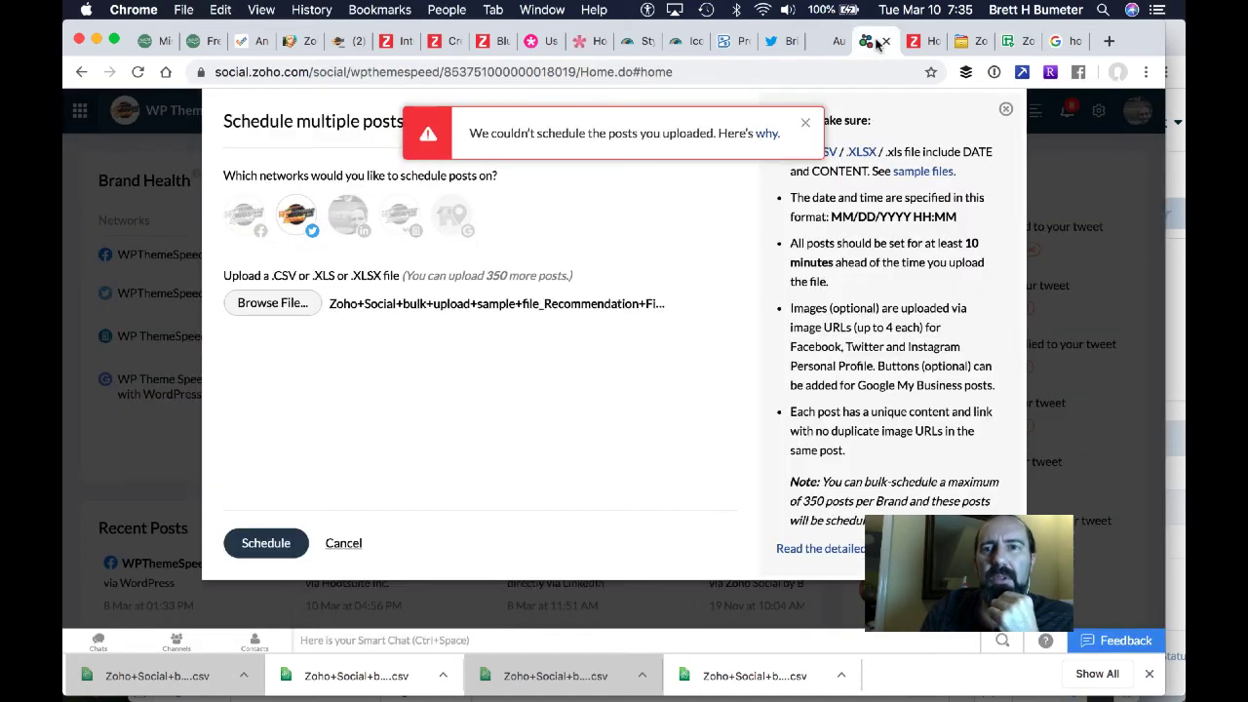
left_click(808, 126)
left_click(341, 543)
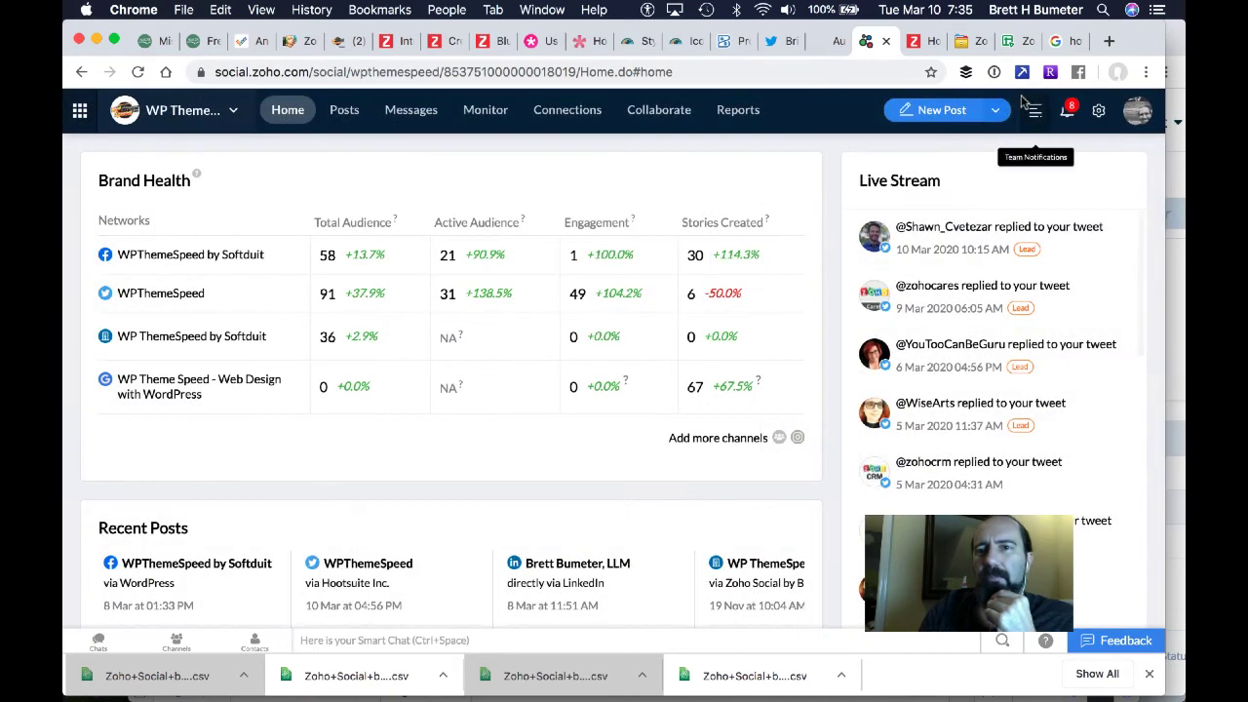
left_click(994, 109)
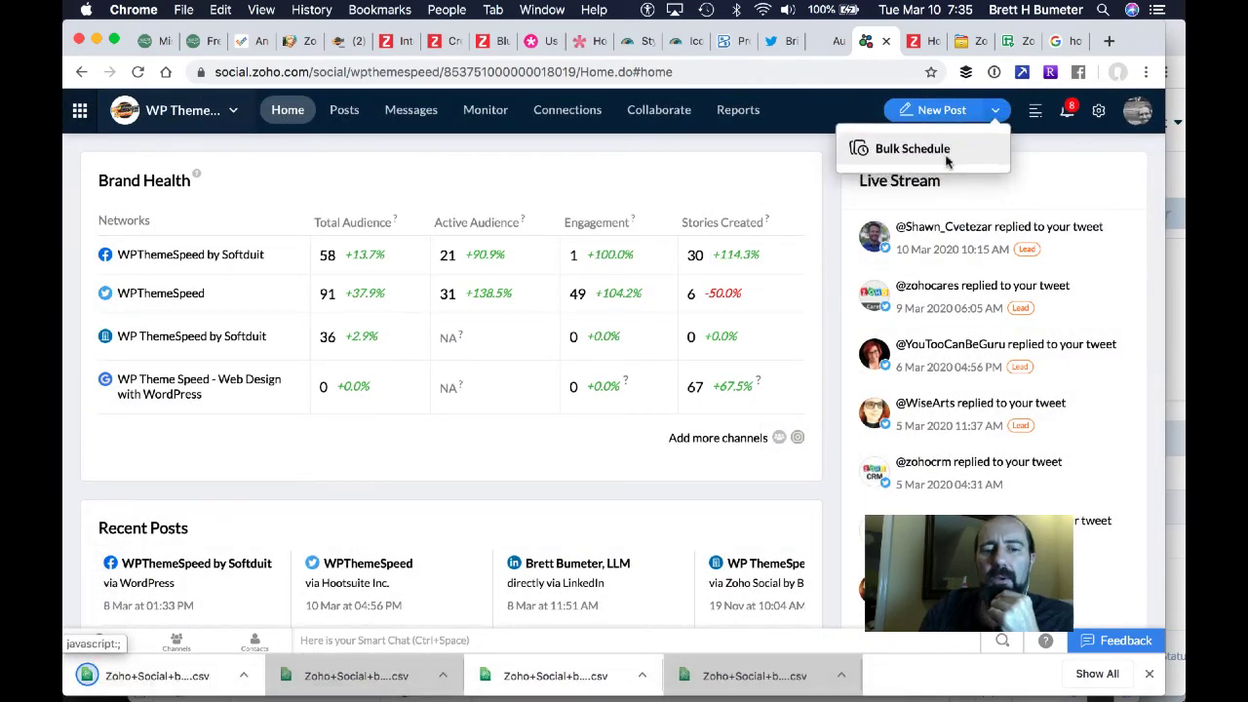
left_click(912, 149)
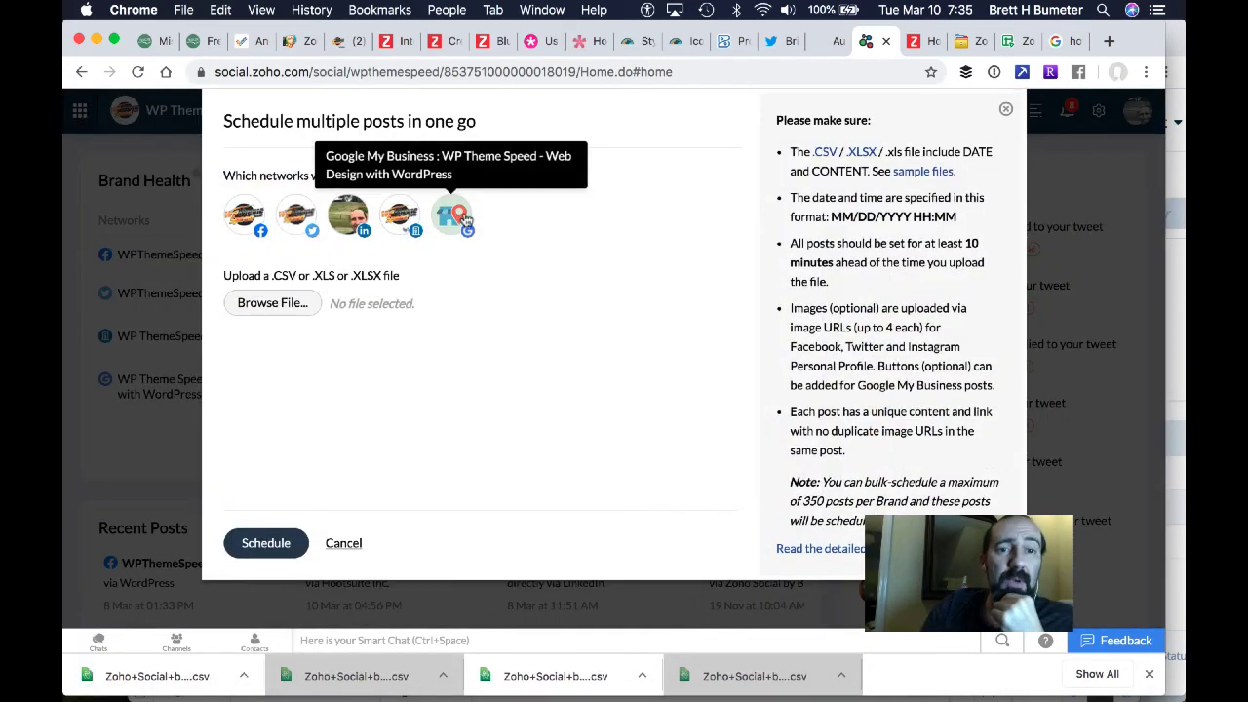
Step: Exclude the Google My Business, both LinkedIn and Facebook networks, leaving only Twitter selected for the bulk posts
left_click(460, 220)
left_click(400, 215)
left_click(351, 216)
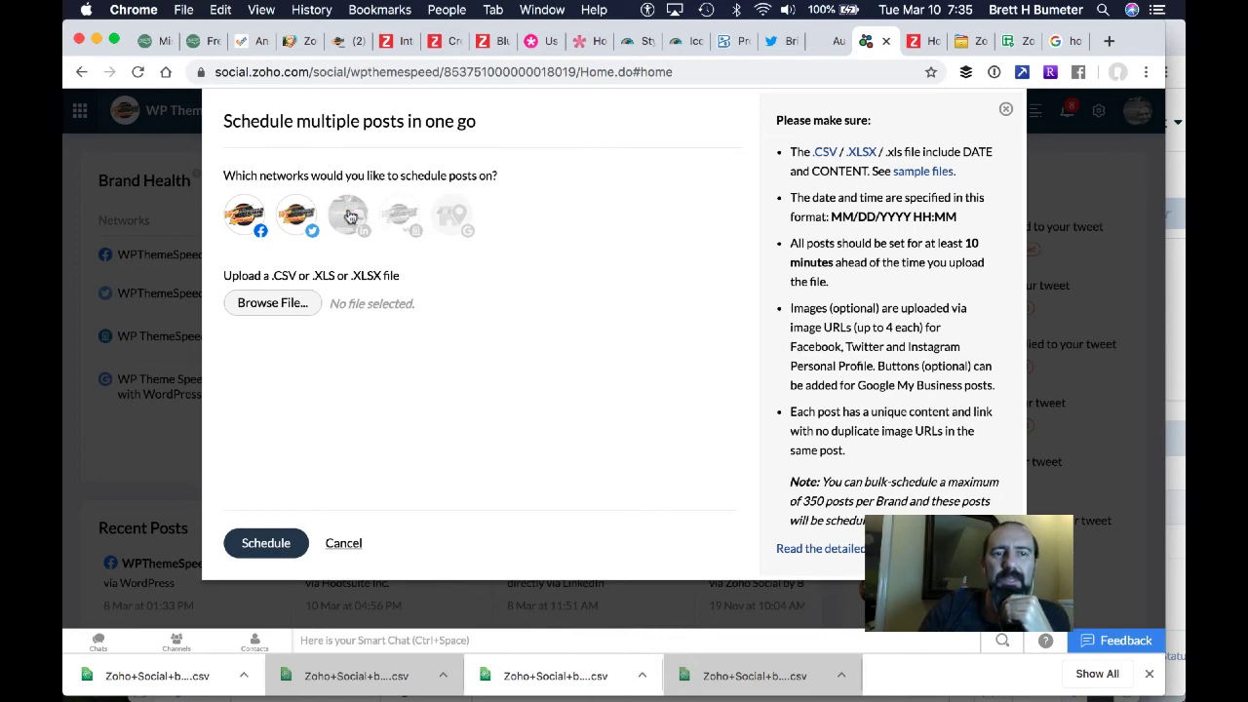
left_click(256, 220)
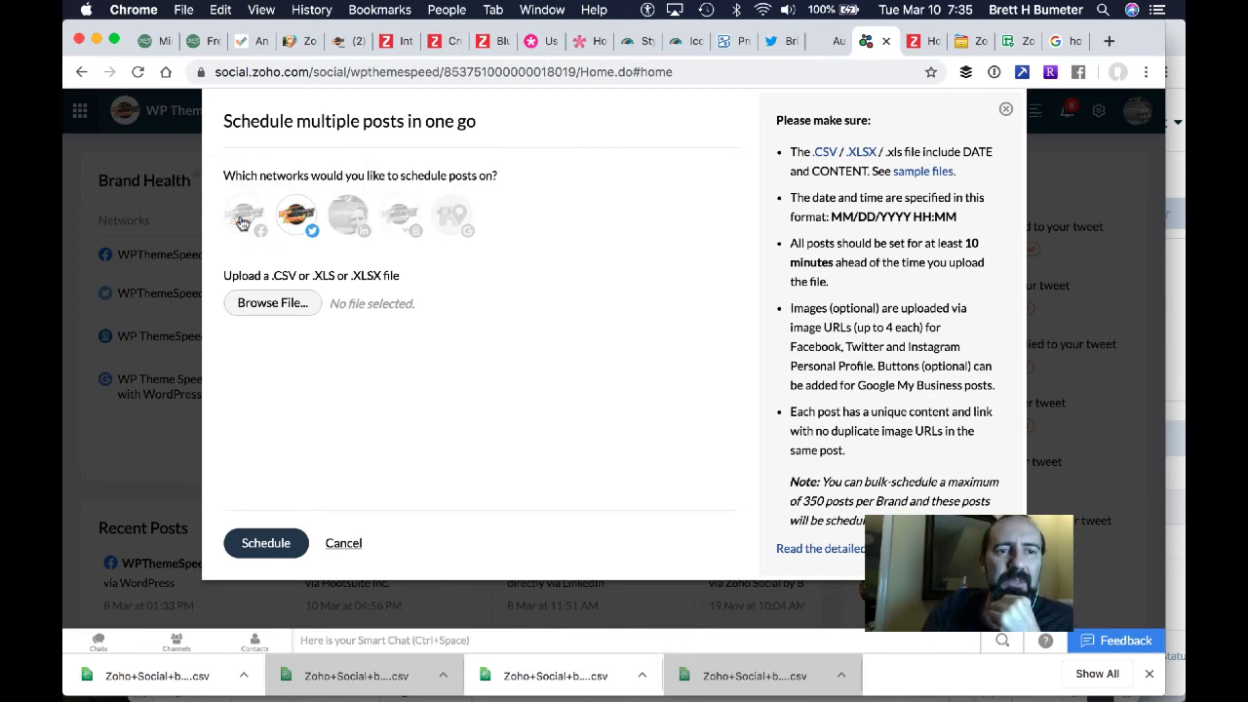
Step: Upload Zoho+Social+bulk+upload+sample+file_Recommendation+File+-+Social (6).csv from Downloads, schedule its posts and close the bulk schedule form
left_click(272, 303)
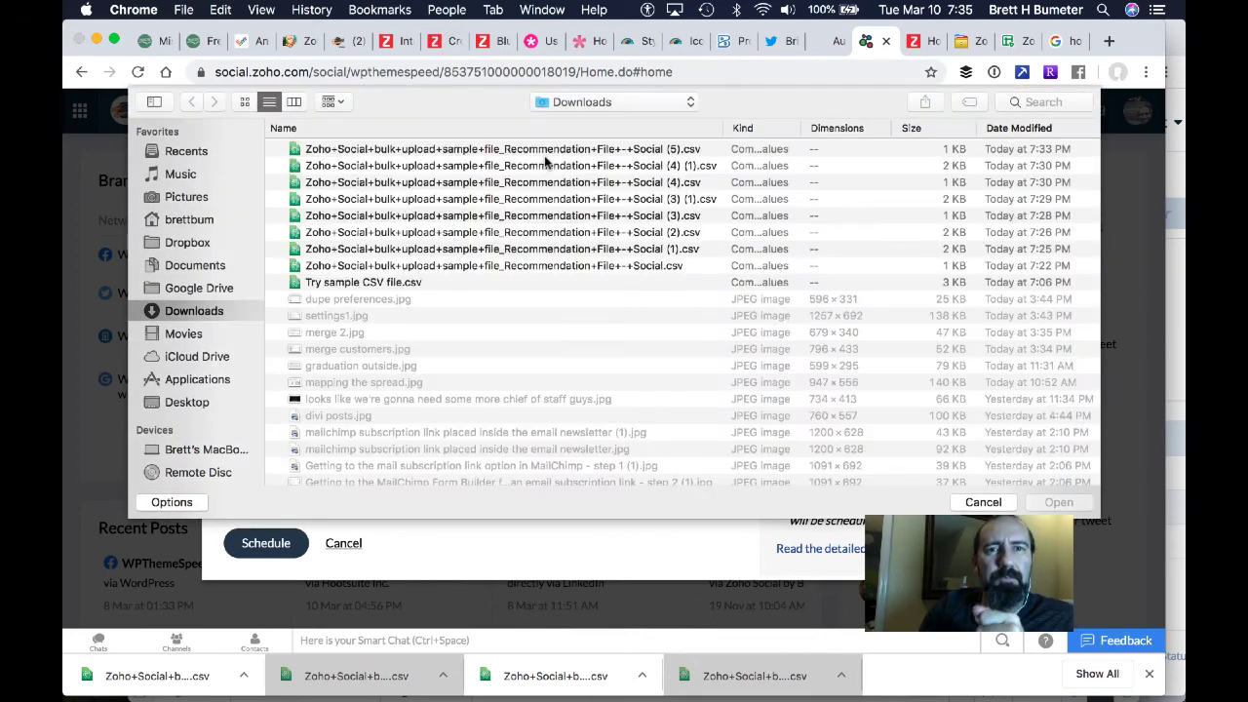
left_click(412, 149)
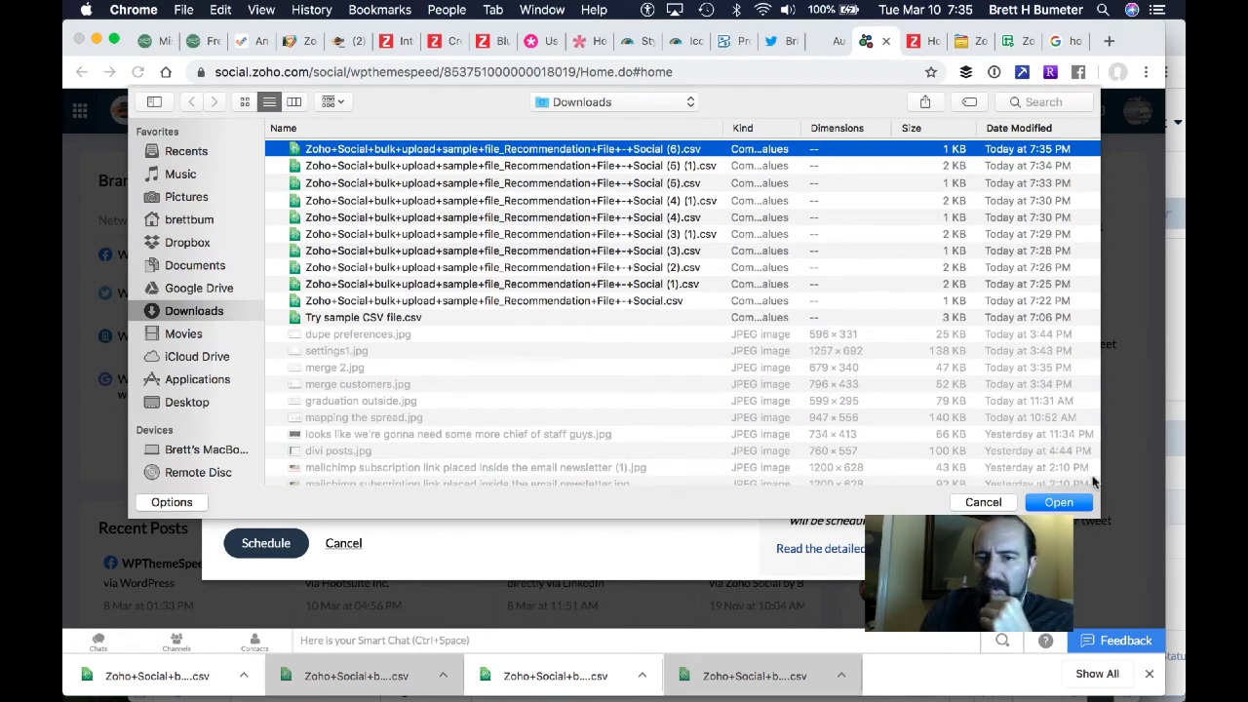
left_click(1059, 503)
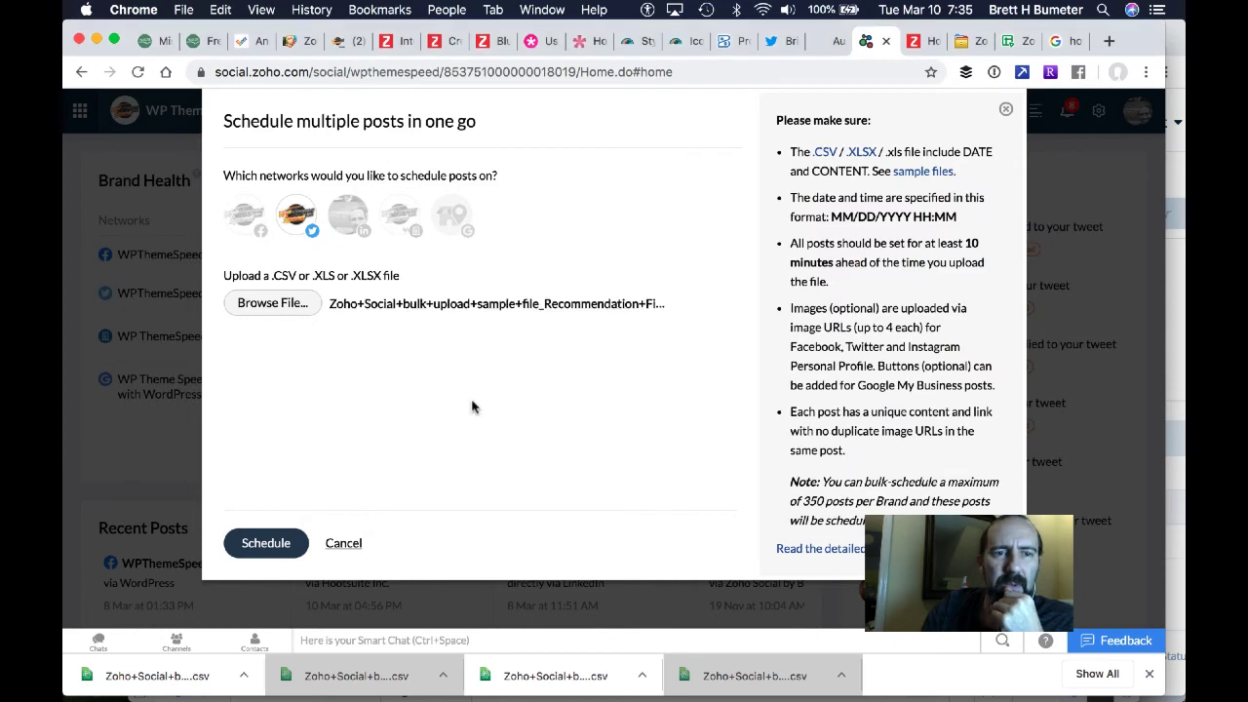
left_click(266, 542)
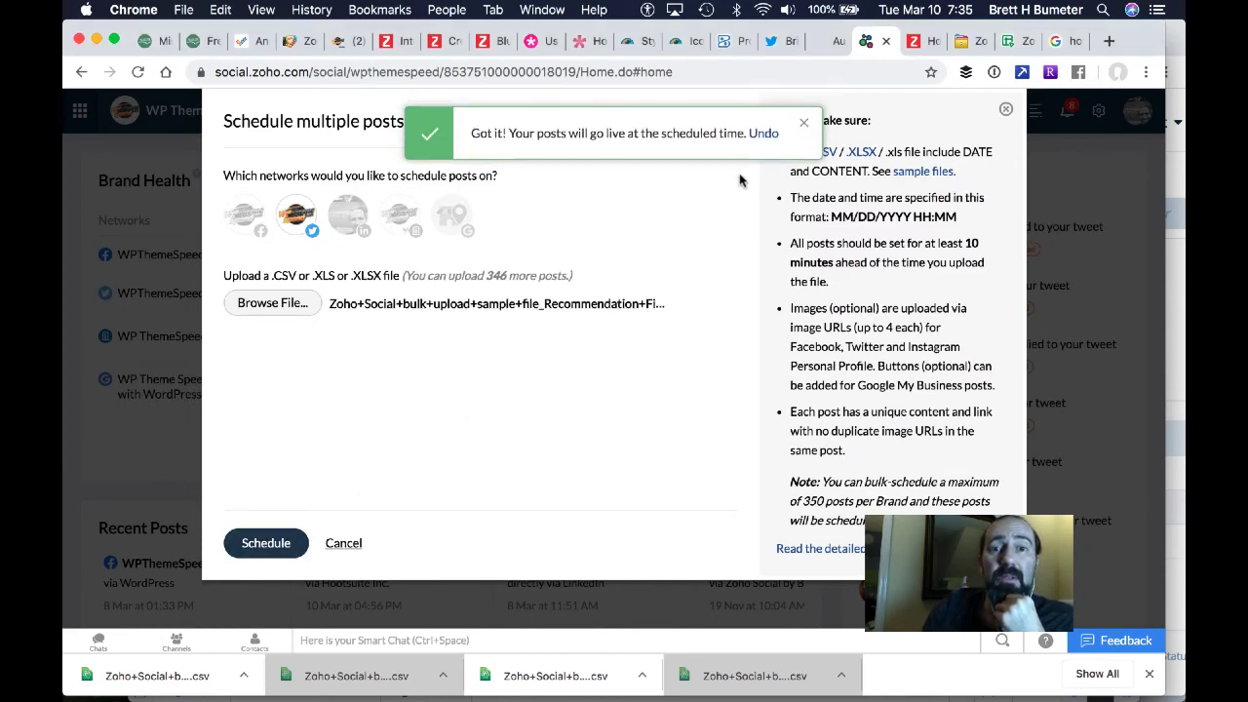
left_click(805, 126)
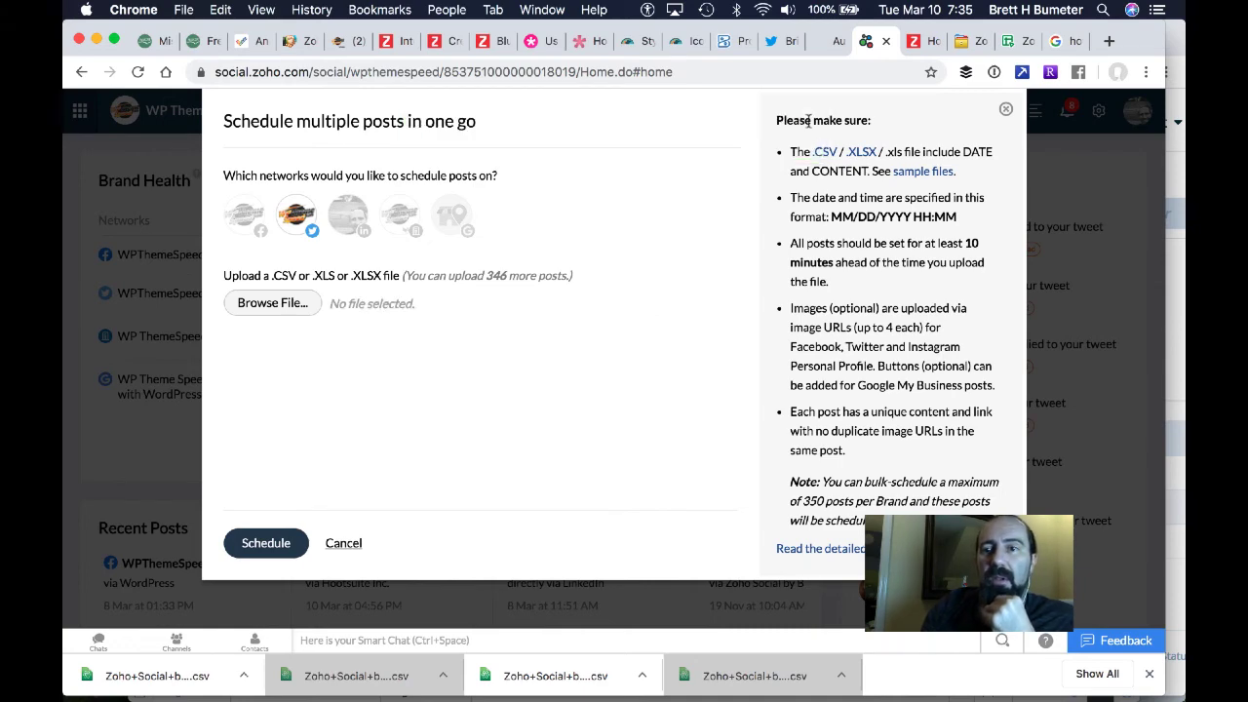
left_click(1008, 114)
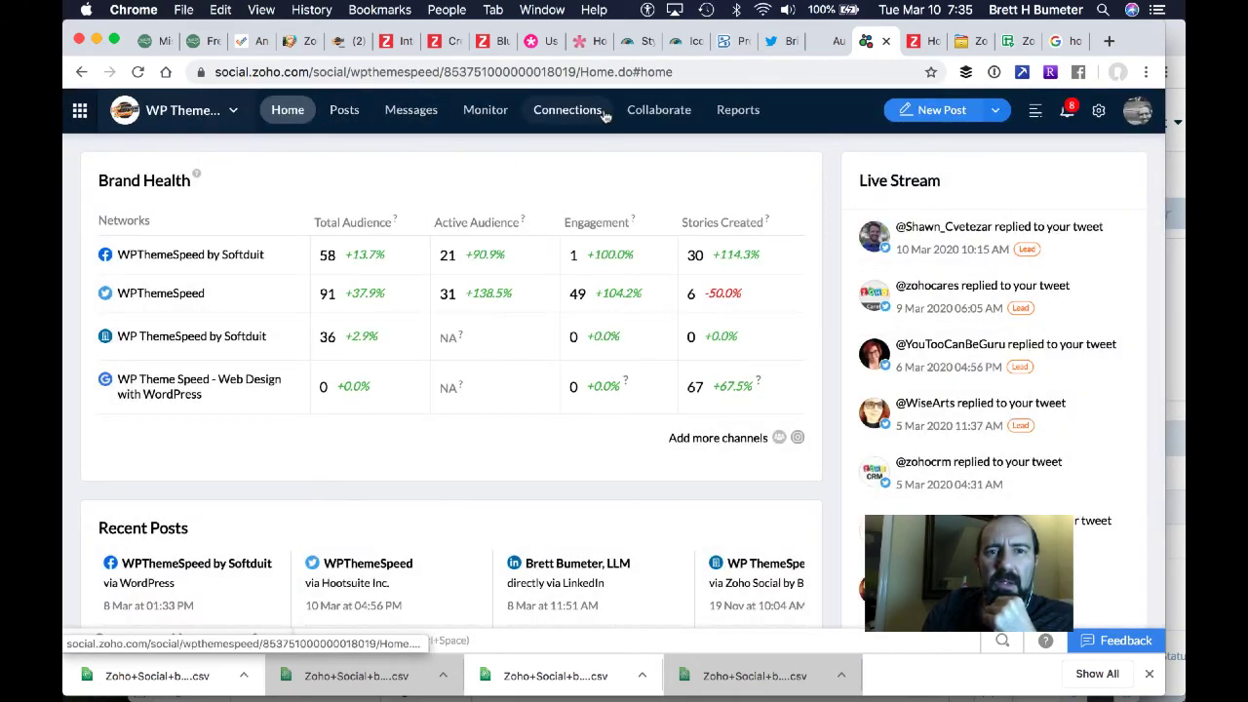
Step: Open the posts calendar and review the March 2020 entries for the newly scheduled Twitter posts
left_click(231, 112)
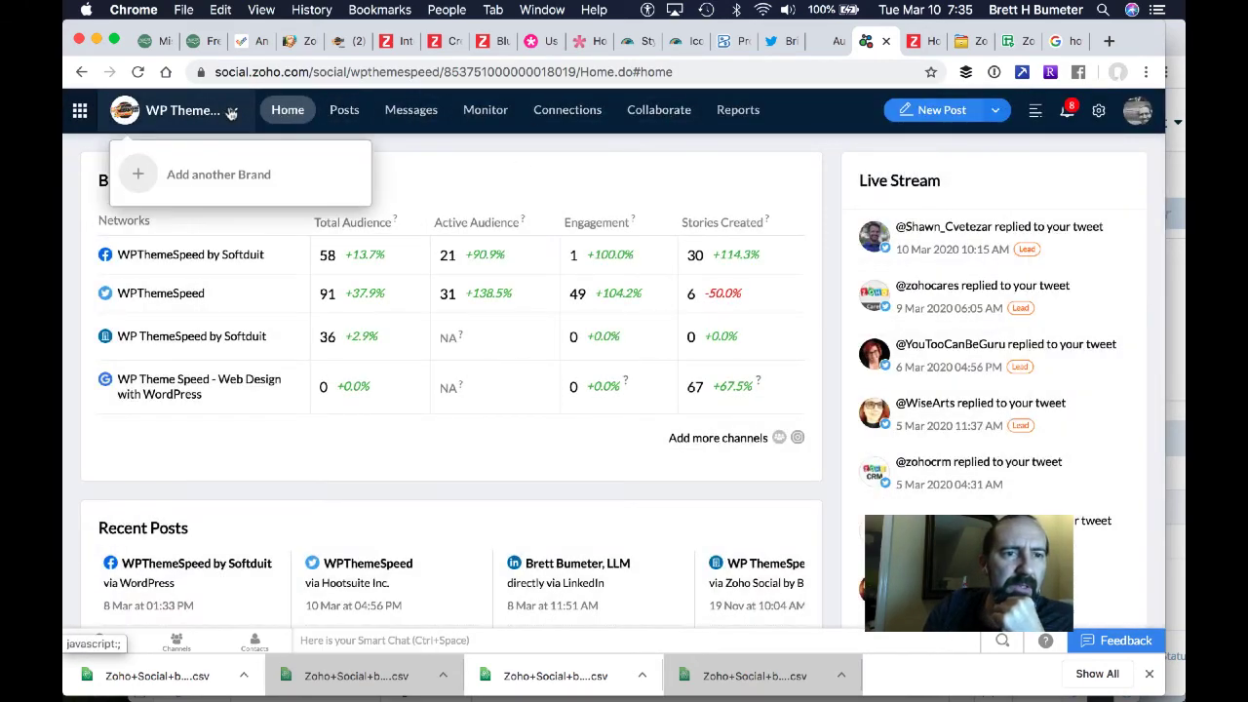
left_click(346, 110)
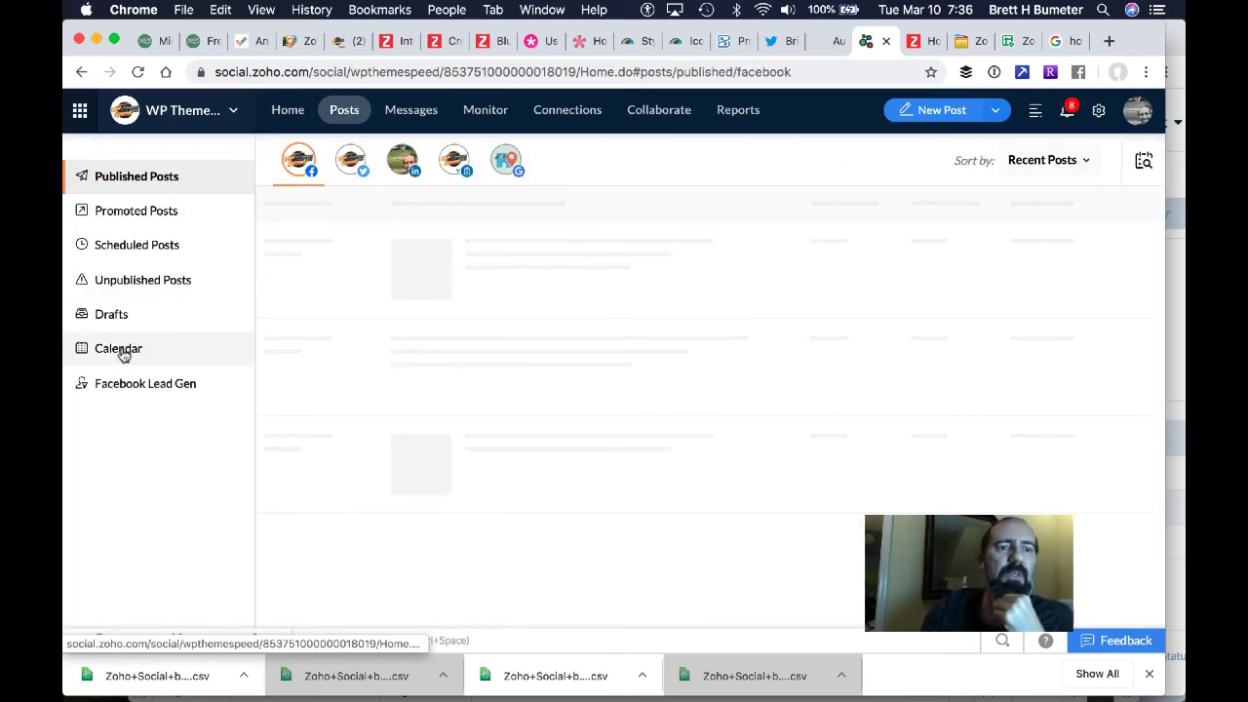
left_click(121, 351)
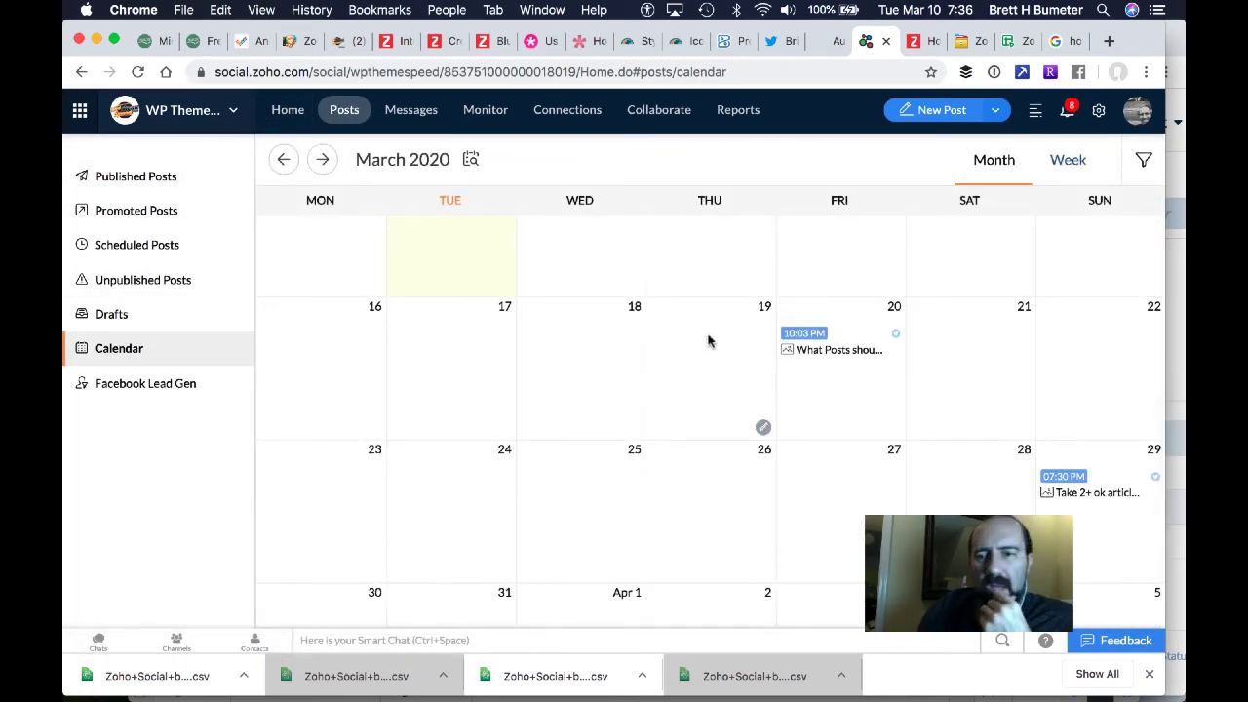
scroll(853, 392, "down", 2)
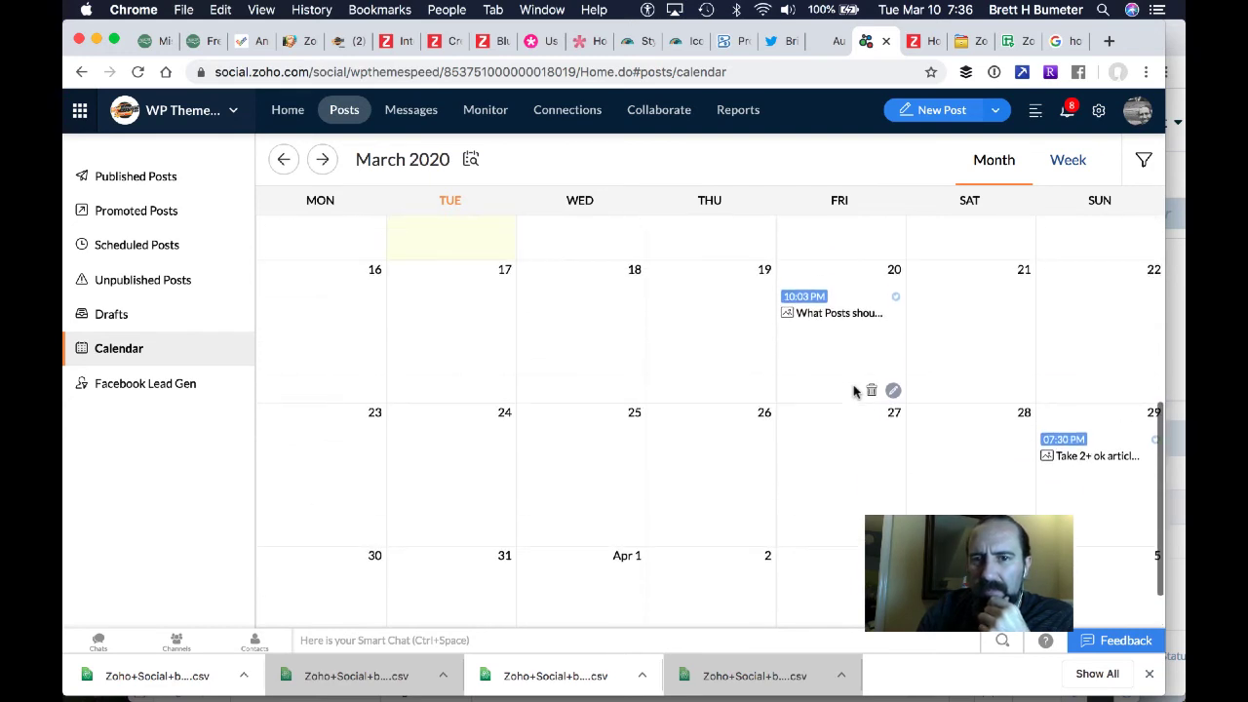
scroll(853, 392, "up", 2)
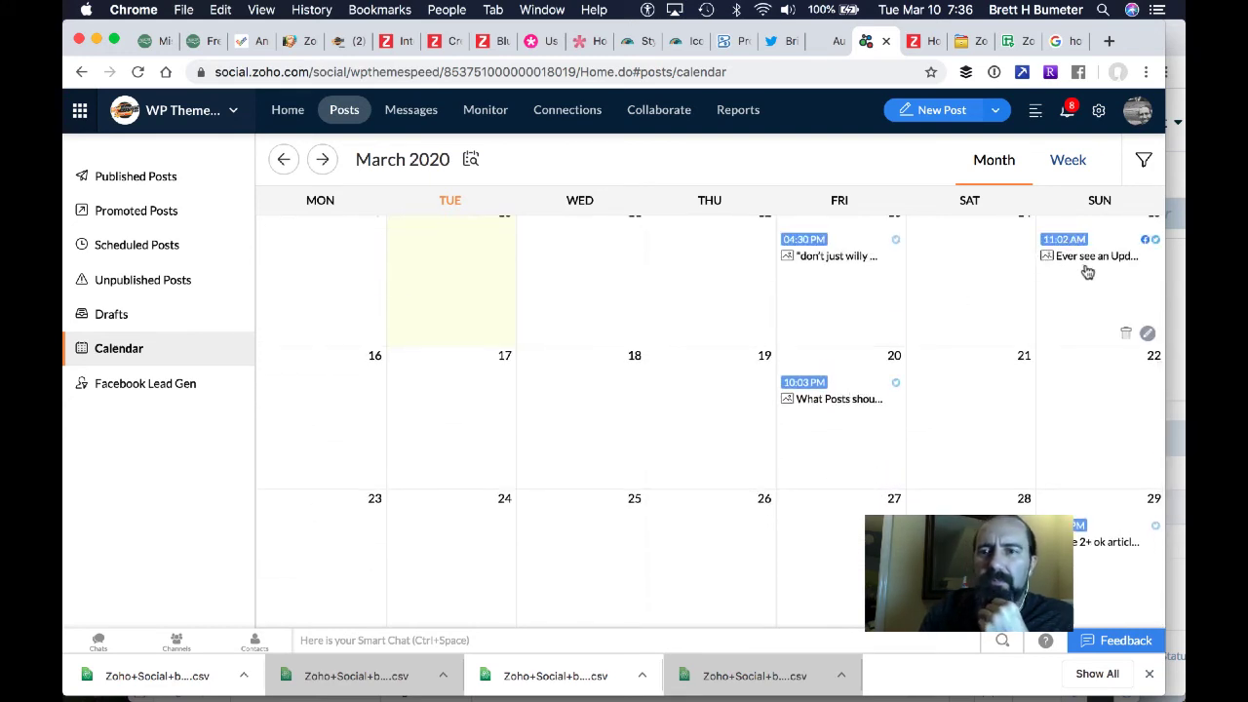
Step: Open the scheduled 13 March 04:30 PM Twitter post, review its text, image and additional post options, and close its details
left_click(822, 258)
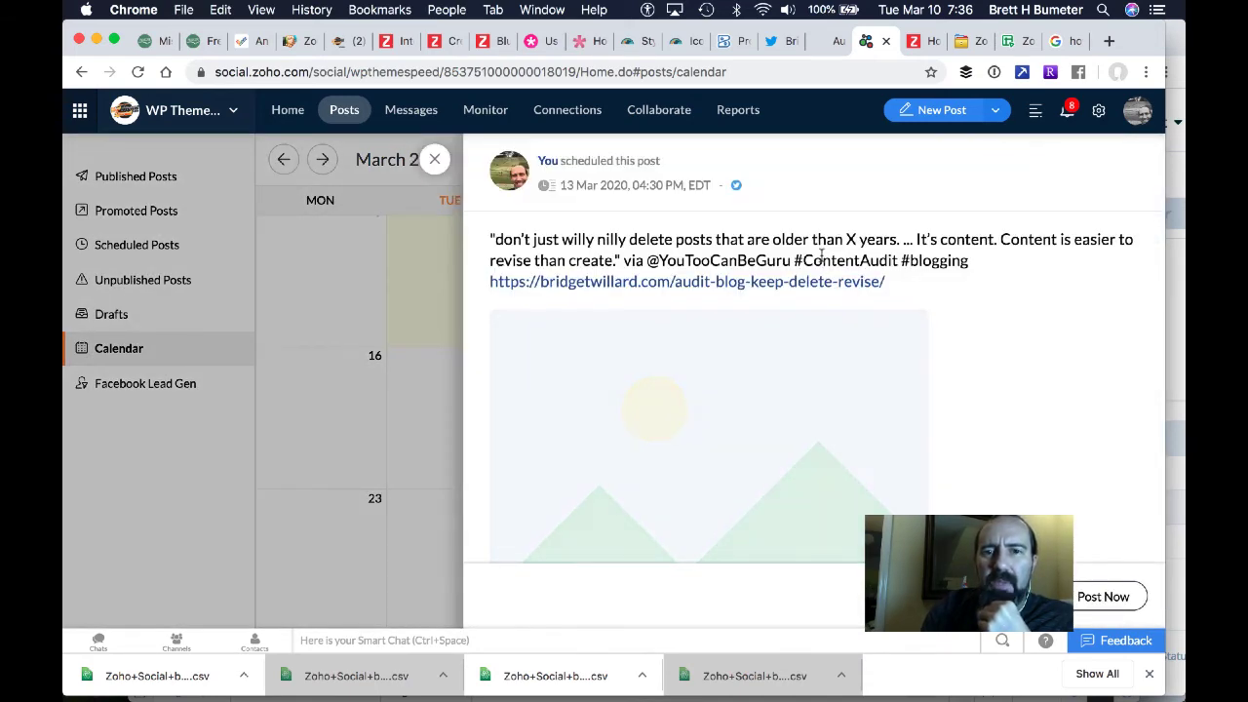
scroll(858, 424, "down", 2)
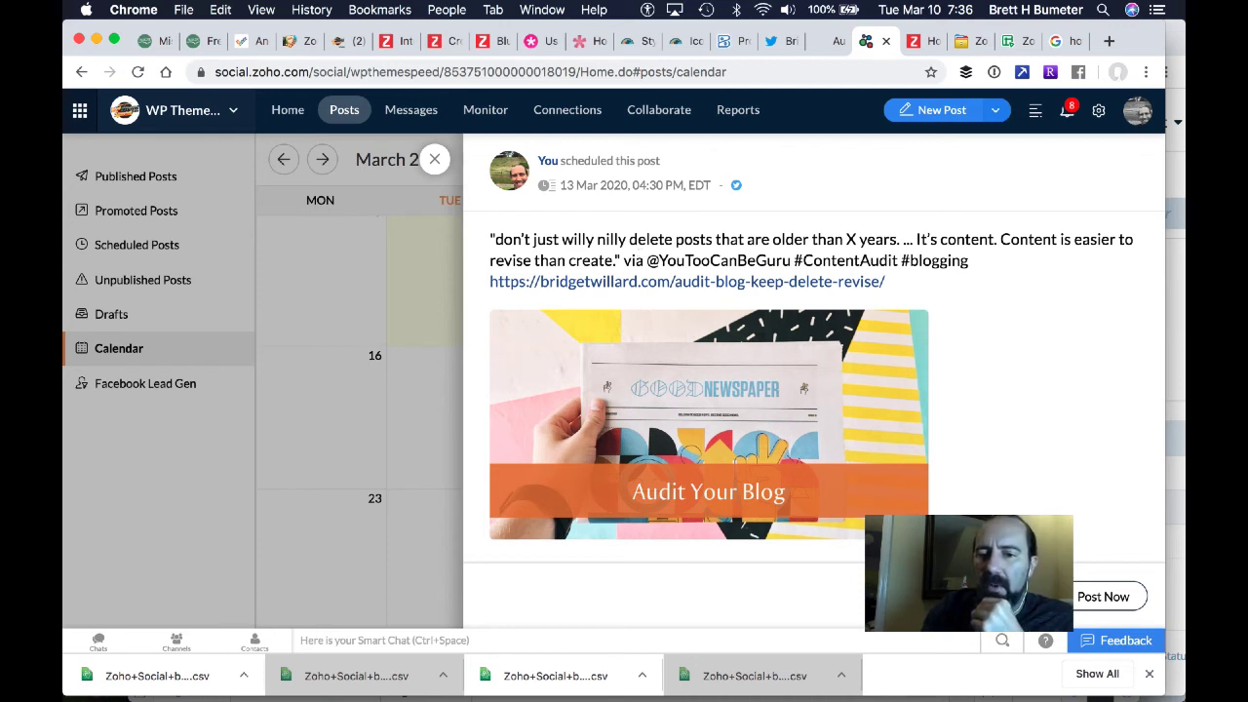
left_click(907, 597)
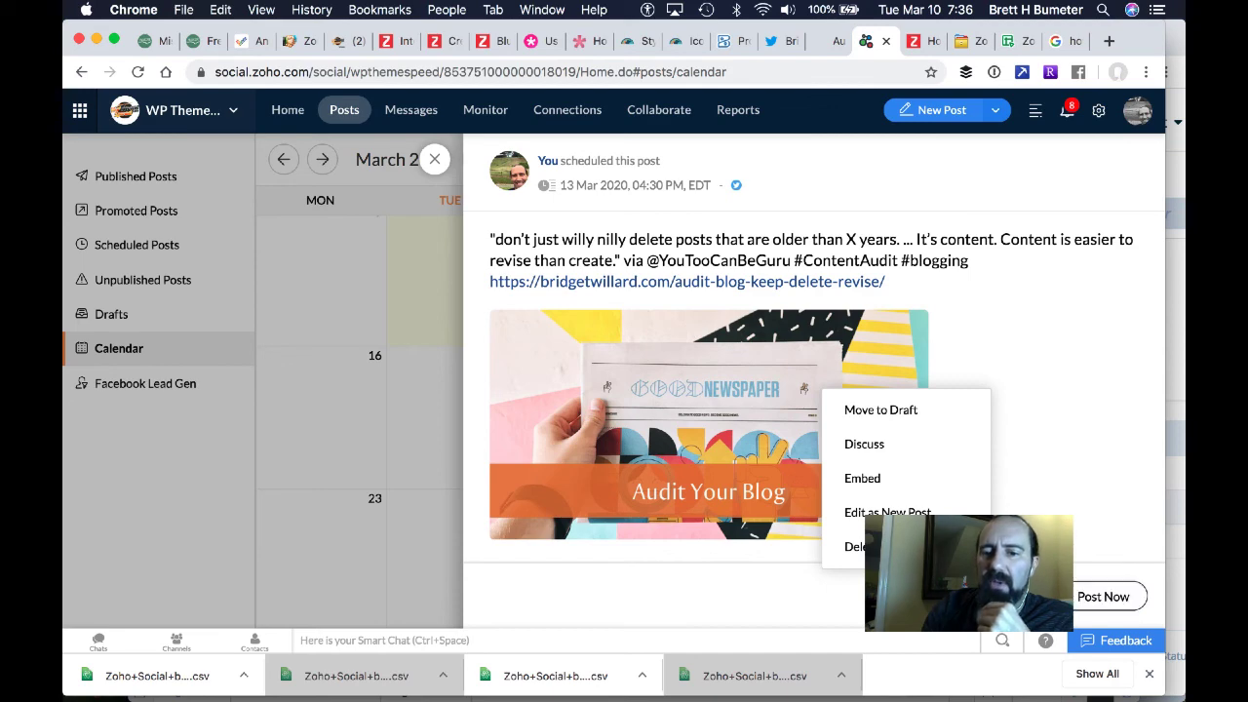
left_click(435, 159)
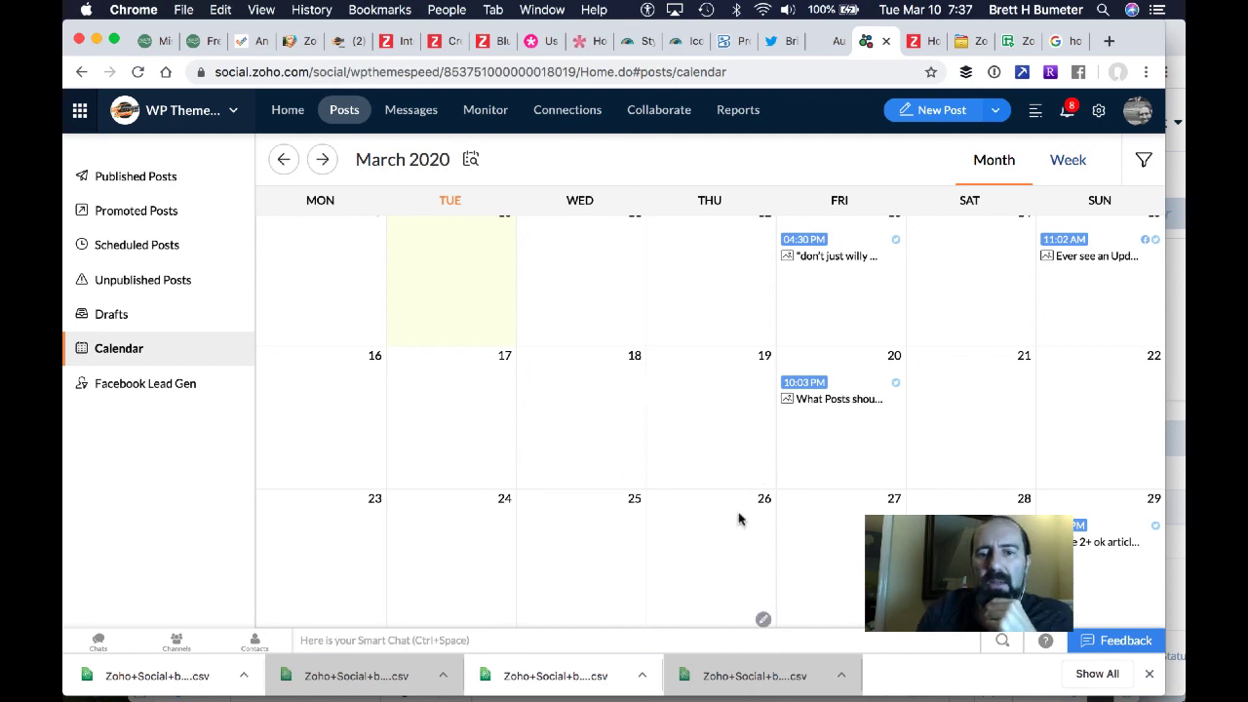
Step: Review the scheduled posts across the whole March 2020 calendar and dismiss the browser's downloads bar
scroll(738, 517, "down", 3)
scroll(738, 518, "up", 5)
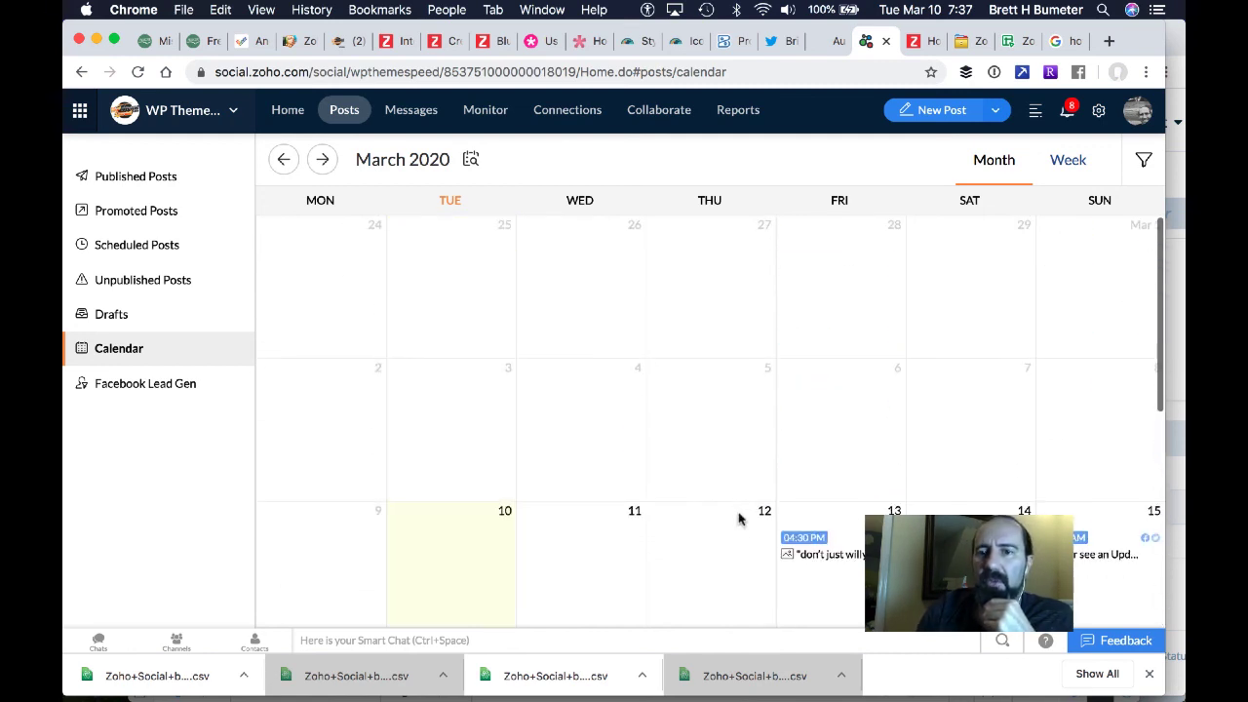
scroll(738, 517, "down", 5)
scroll(738, 518, "down", 2)
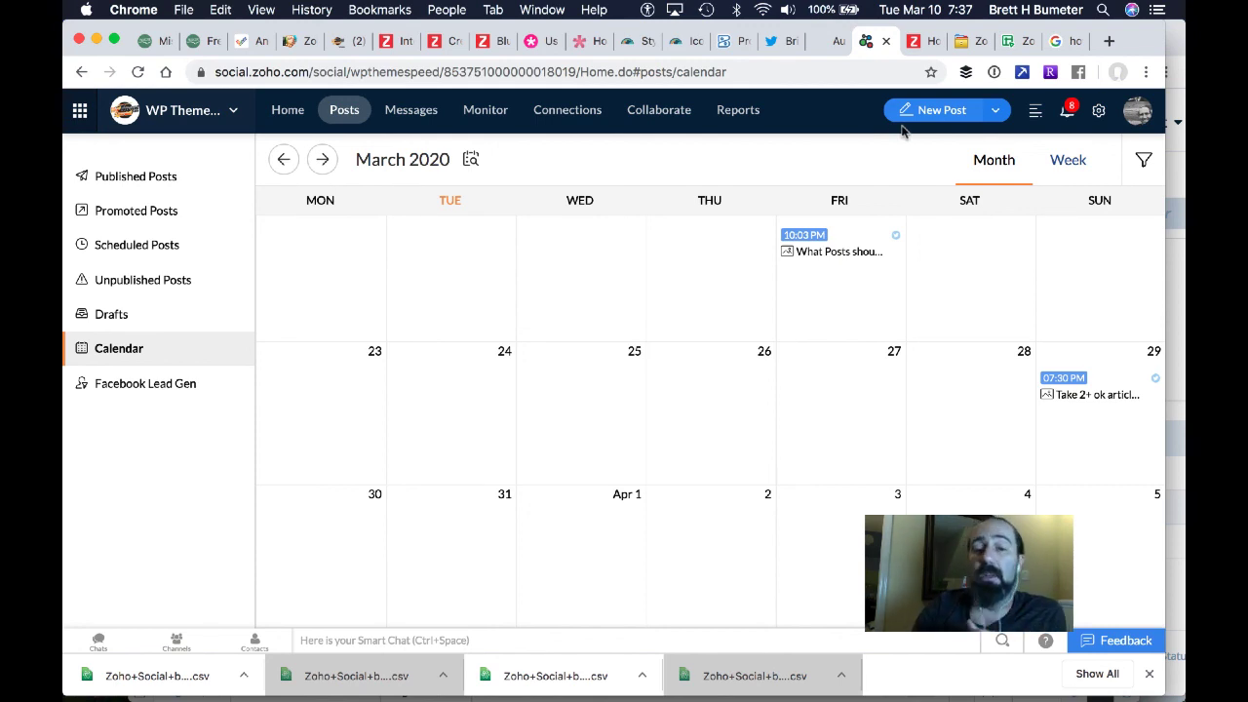
left_click(1149, 673)
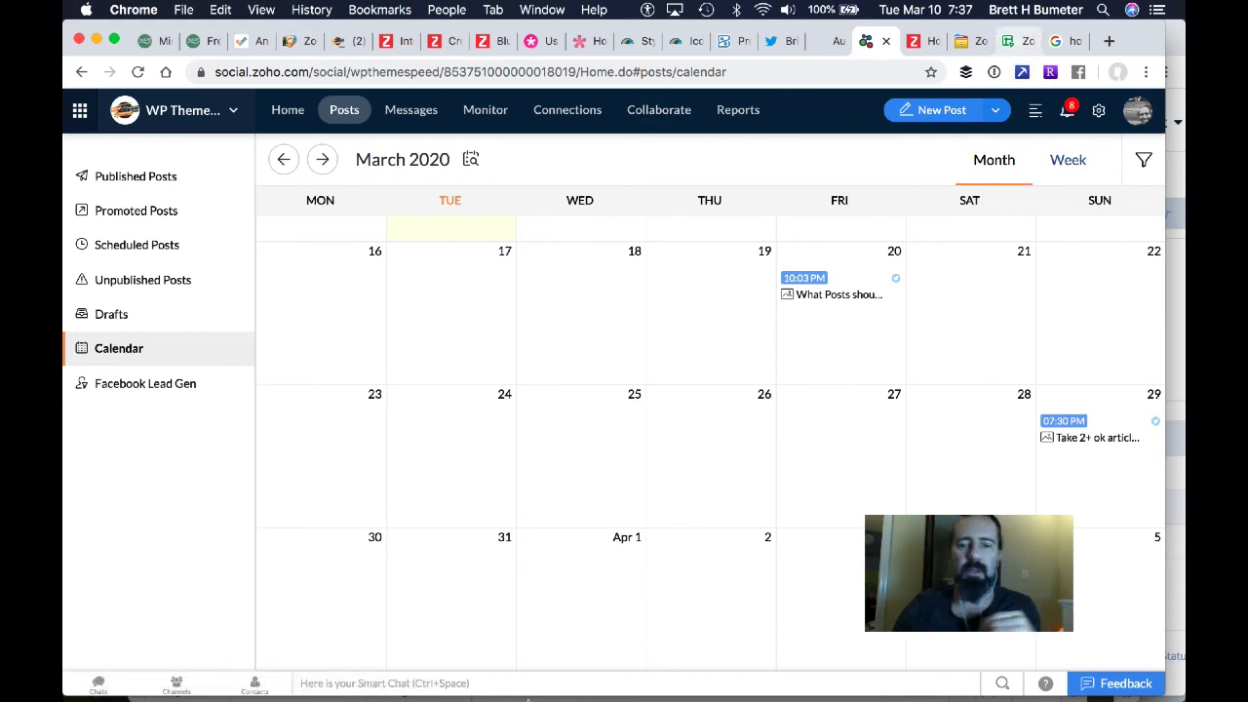
mouse_move(456, 683)
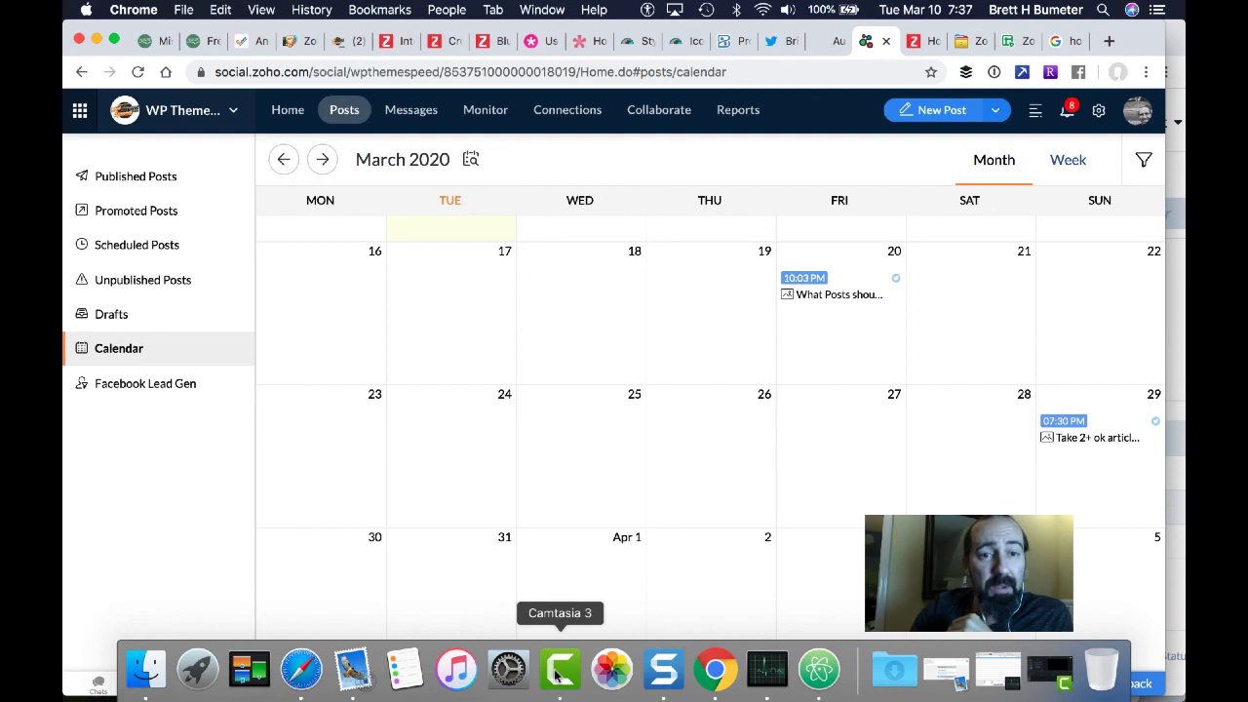